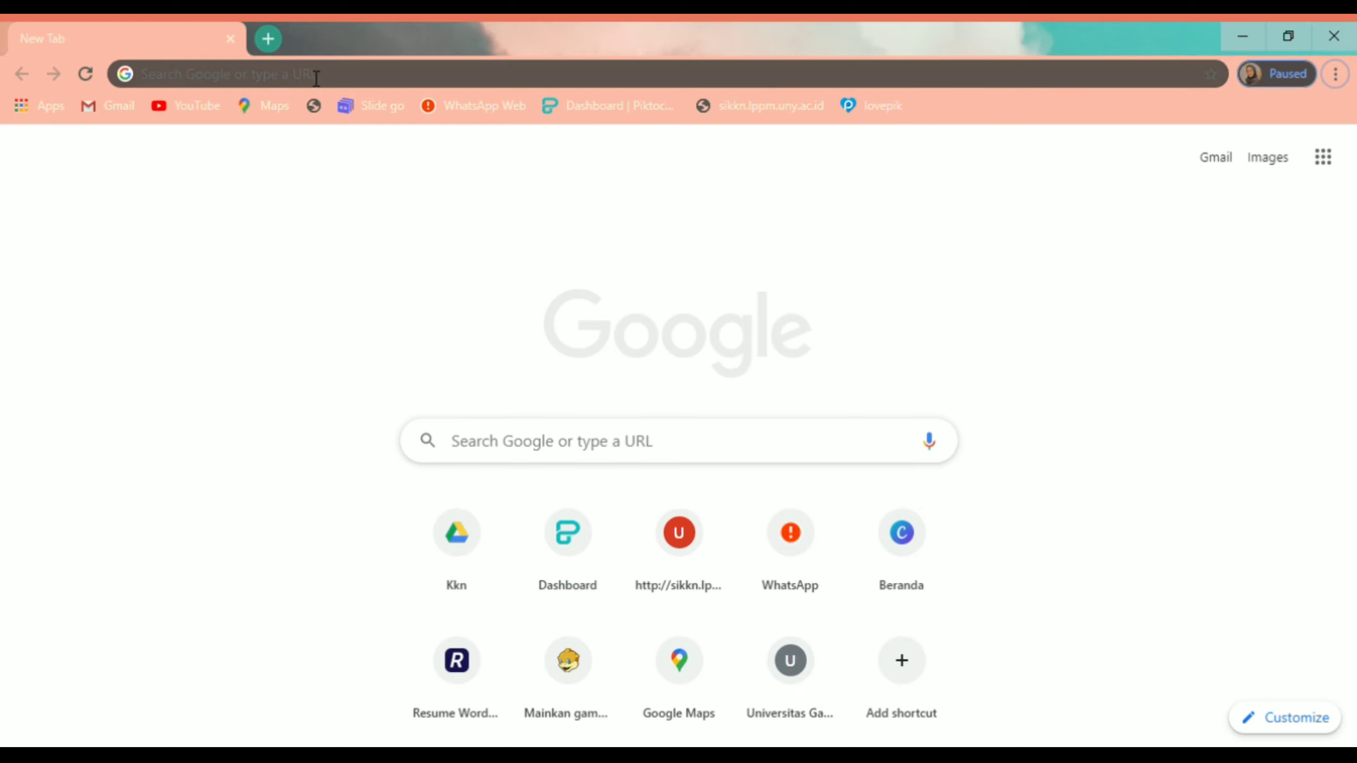
Step: Go to forms.google.com in Chrome to reach the Google account chooser
click(236, 64)
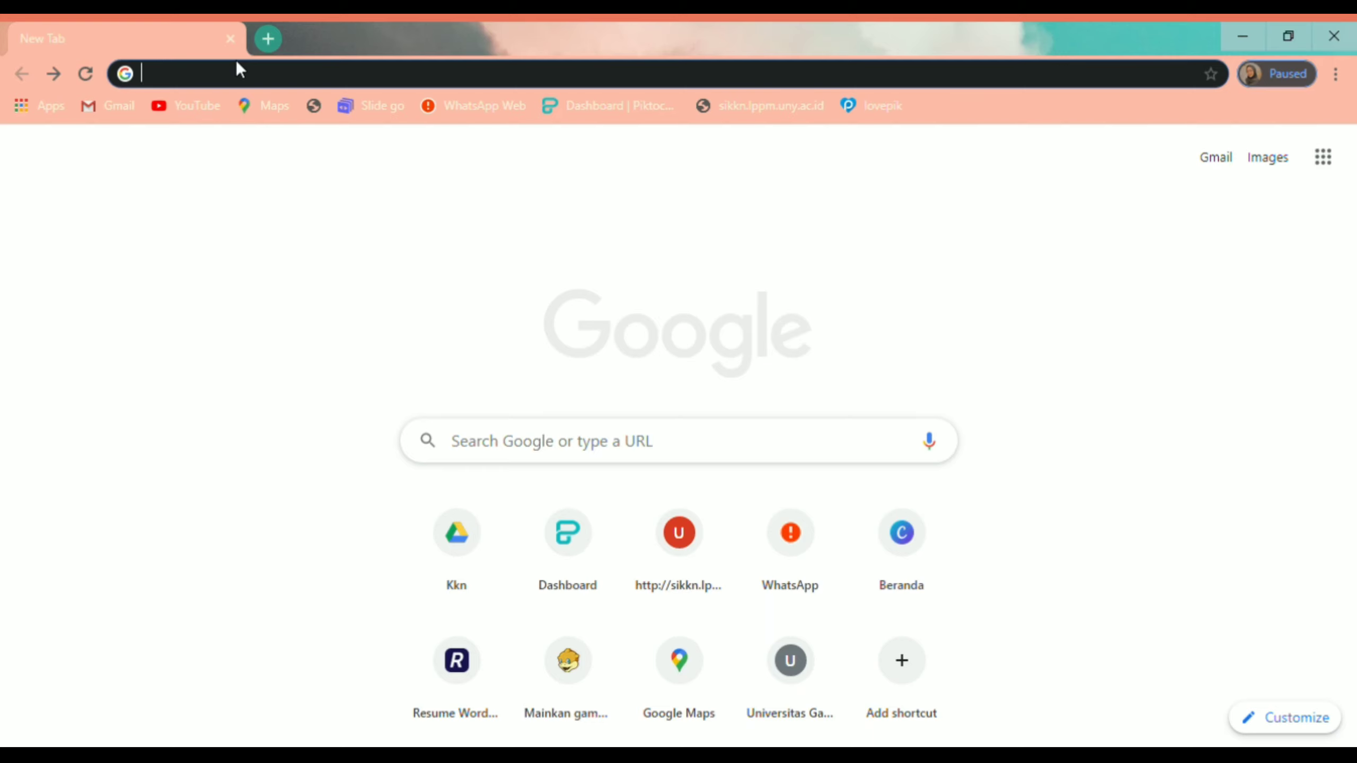
text(forms)
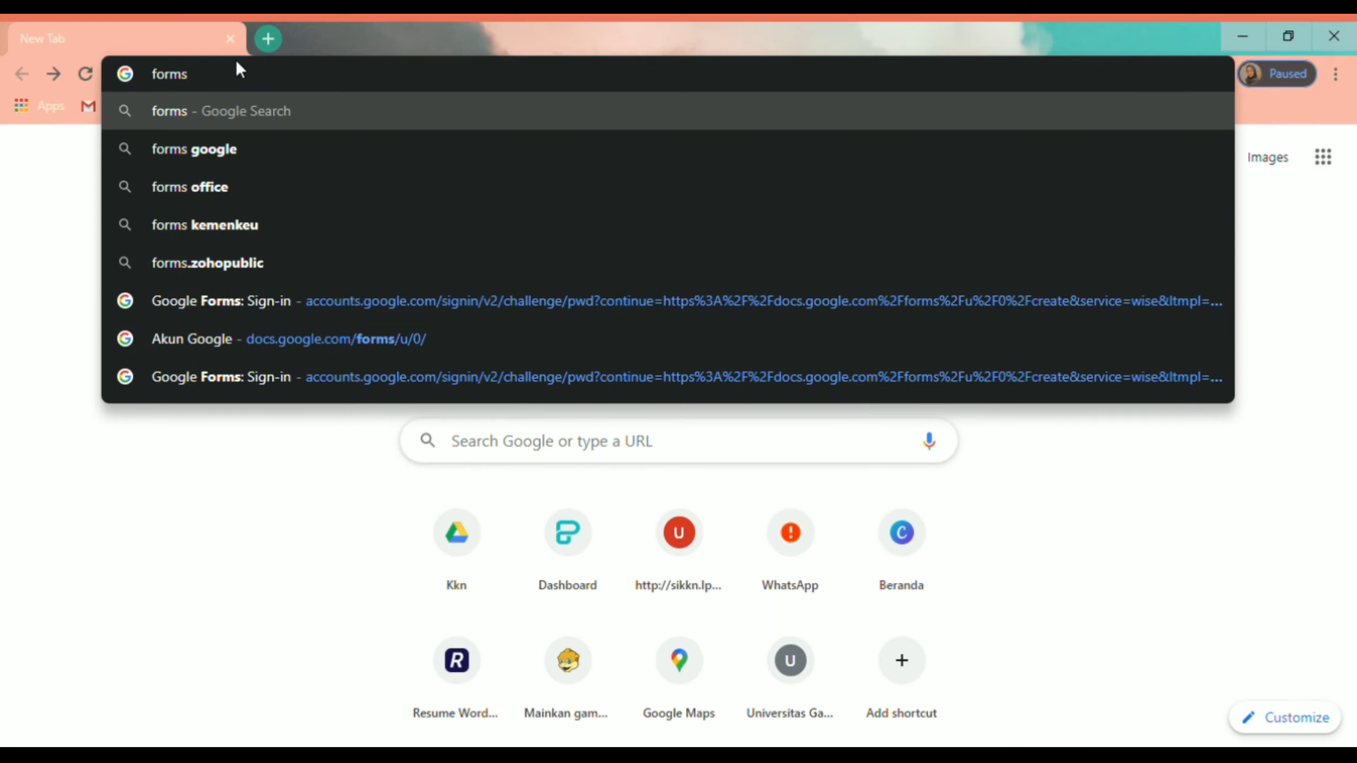
text(.google)
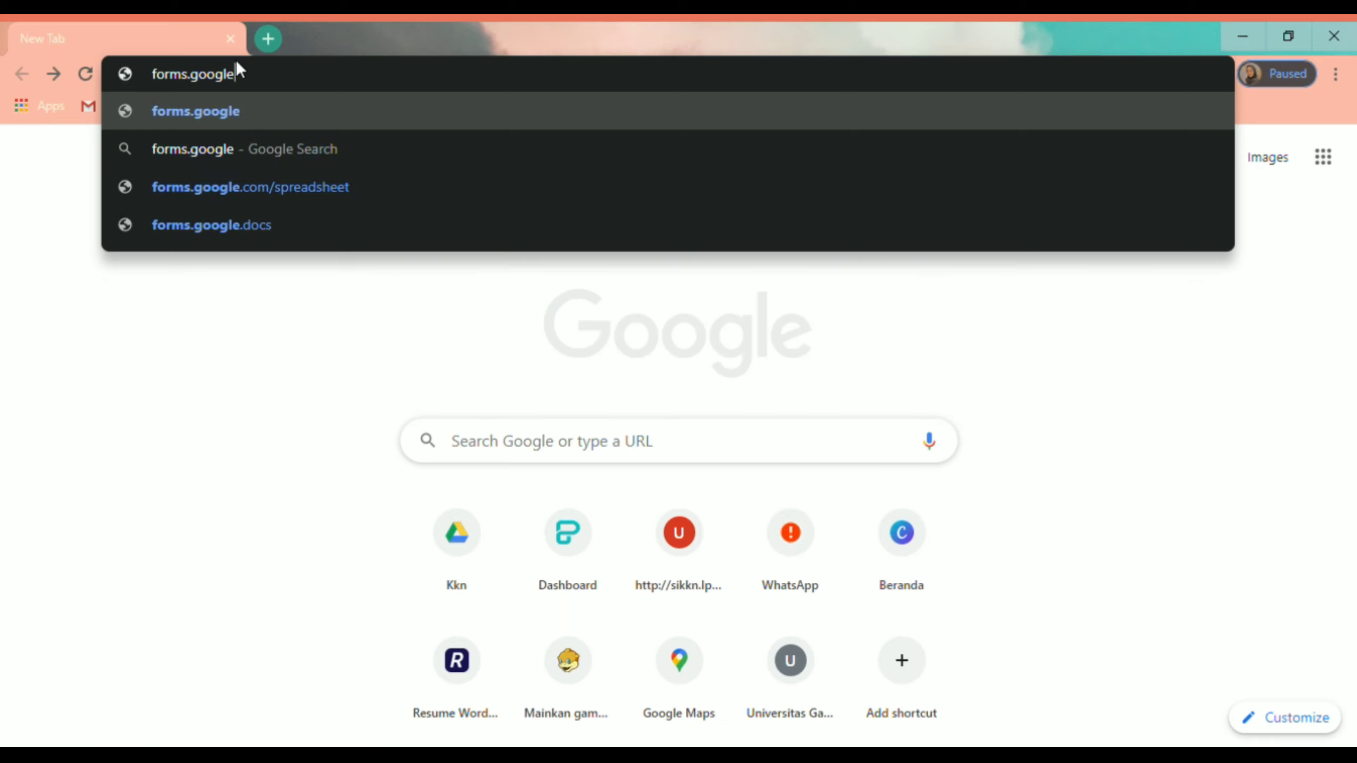
text(.com)
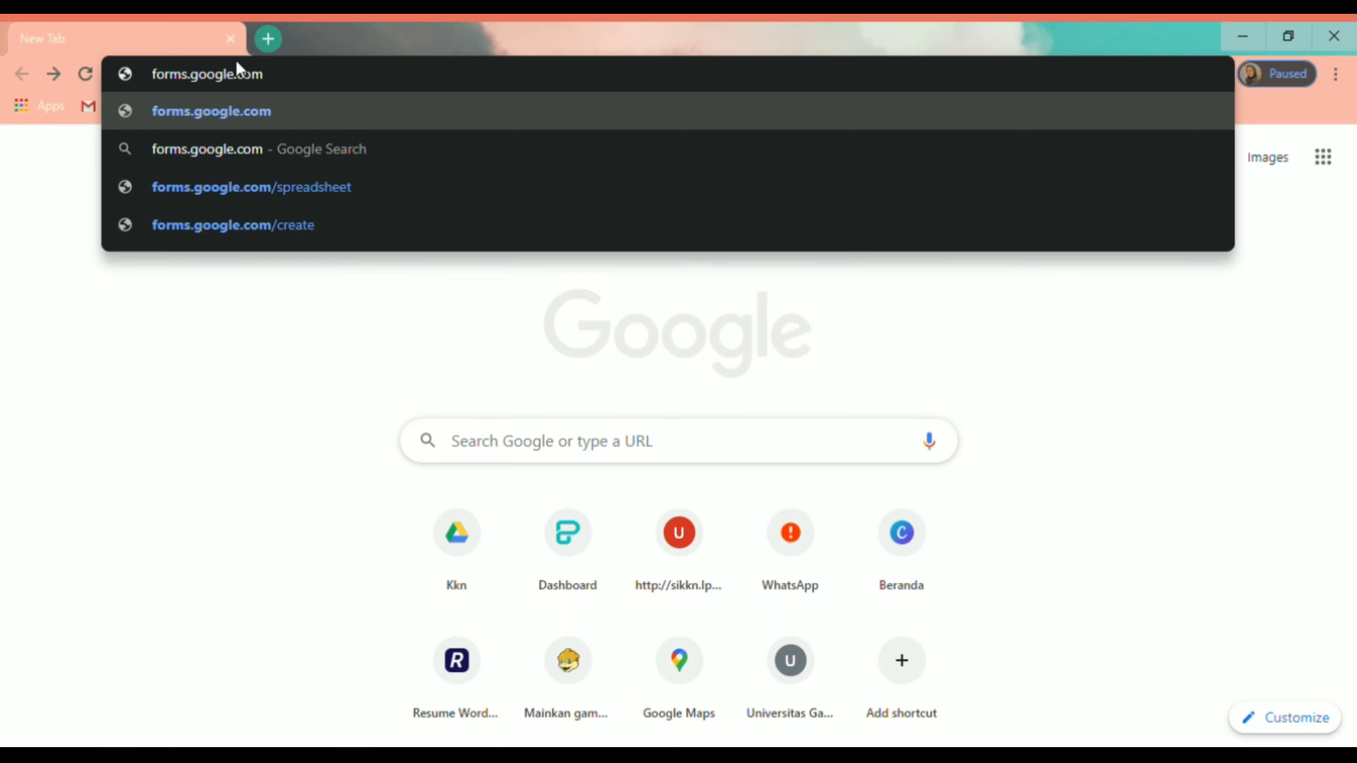
key(Return)
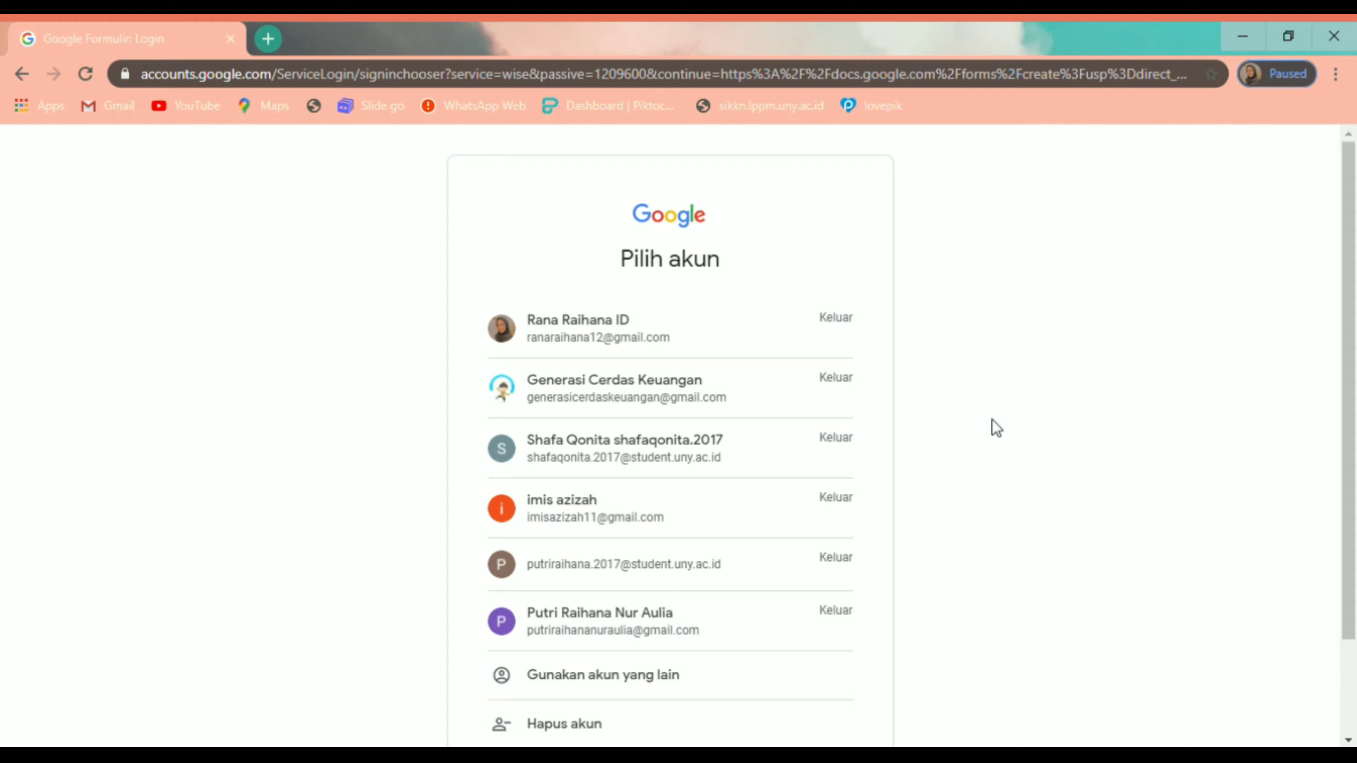
Step: Sign in with the top saved account and its password, opening a new Untitled form
click(598, 331)
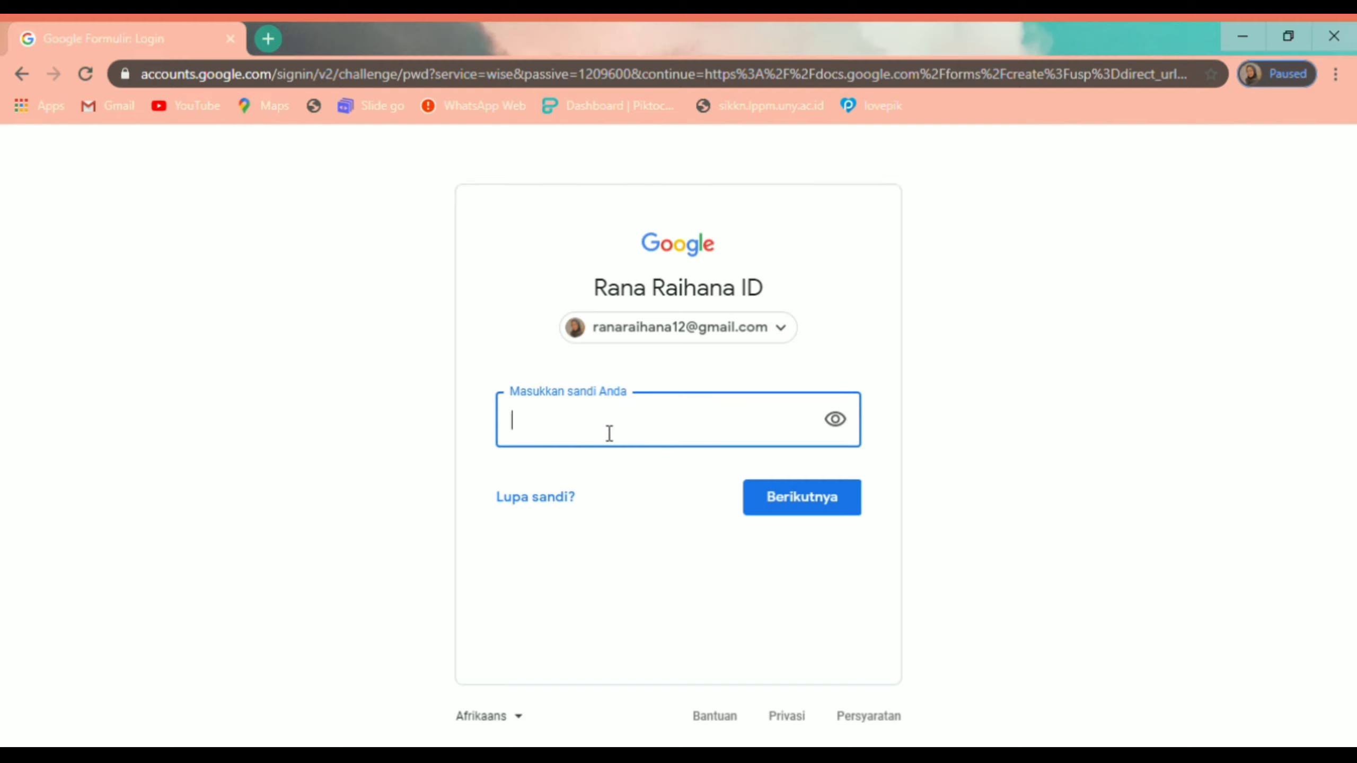
text(*********)
key(Return)
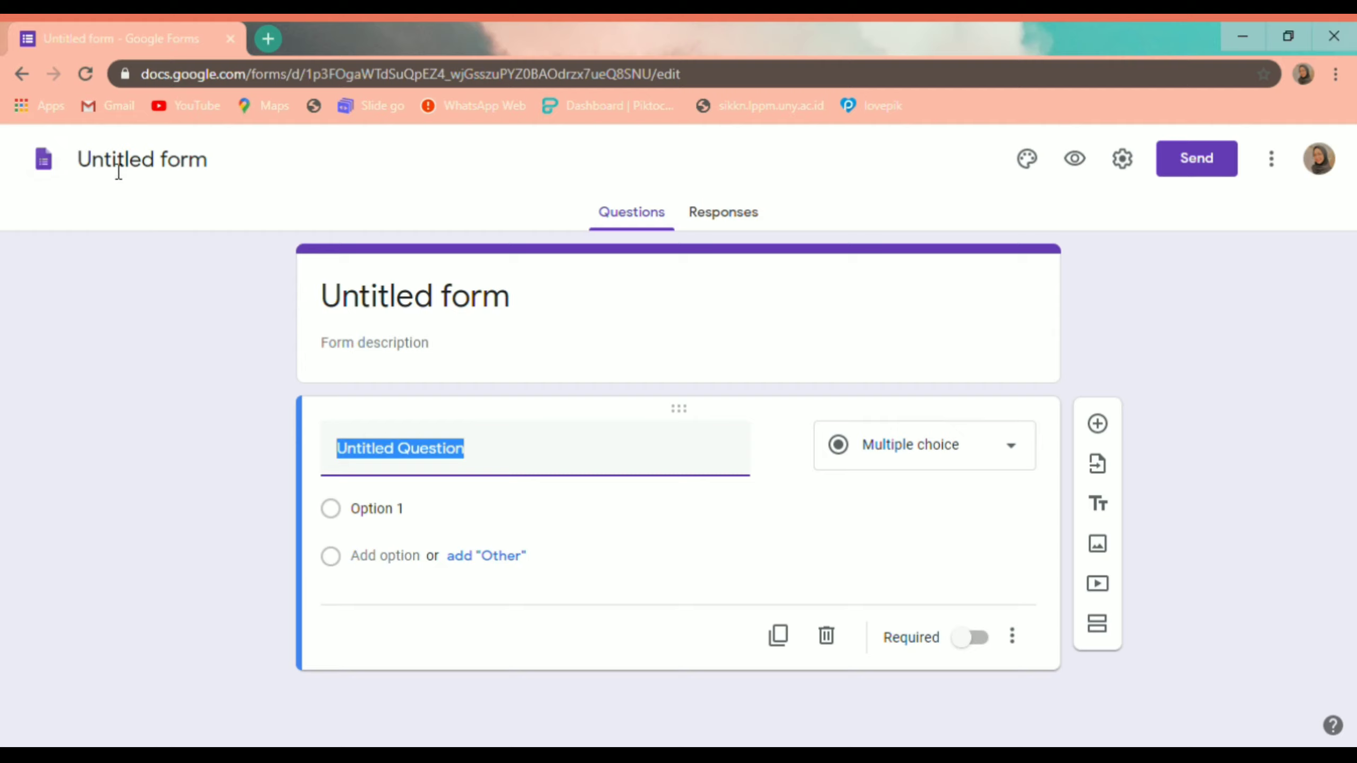
Step: Rename the untitled form to 'Formulir' followed by the owner's first name
click(204, 171)
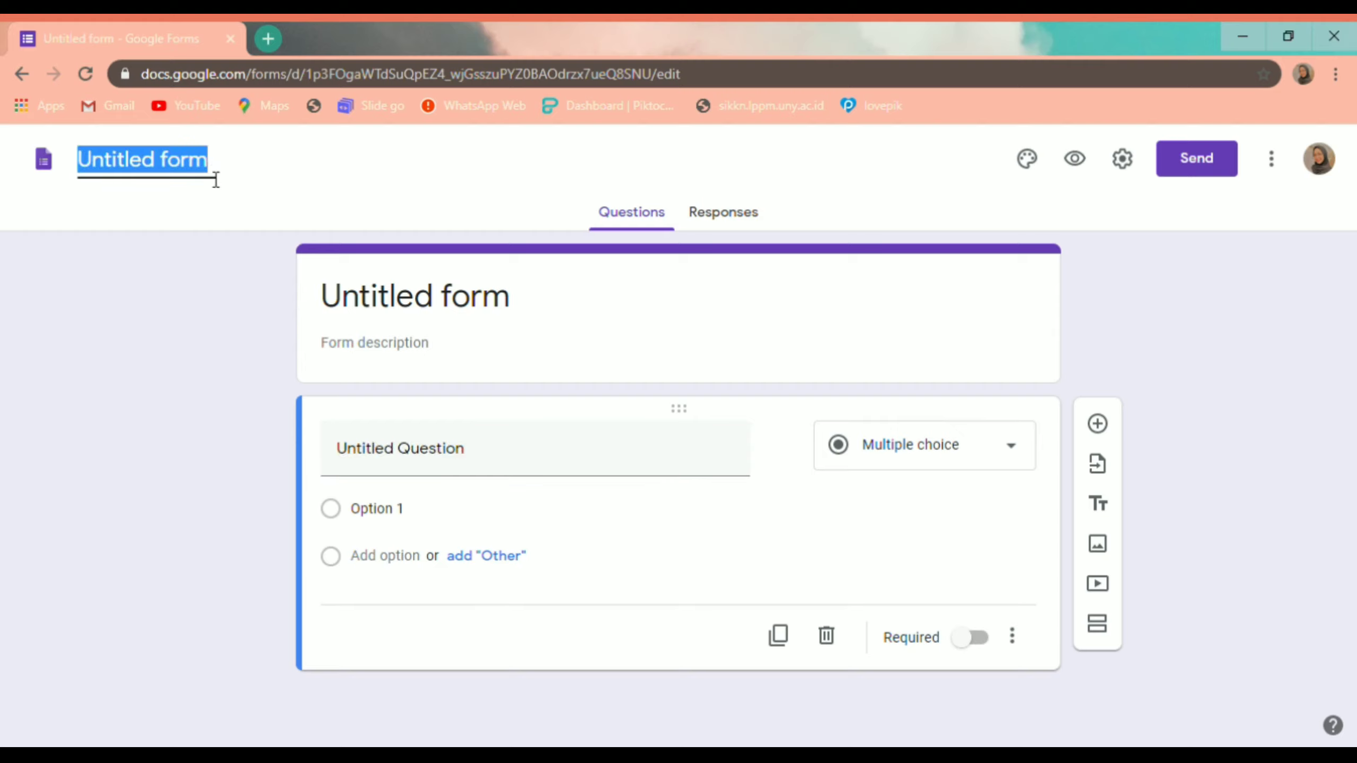
text(Form)
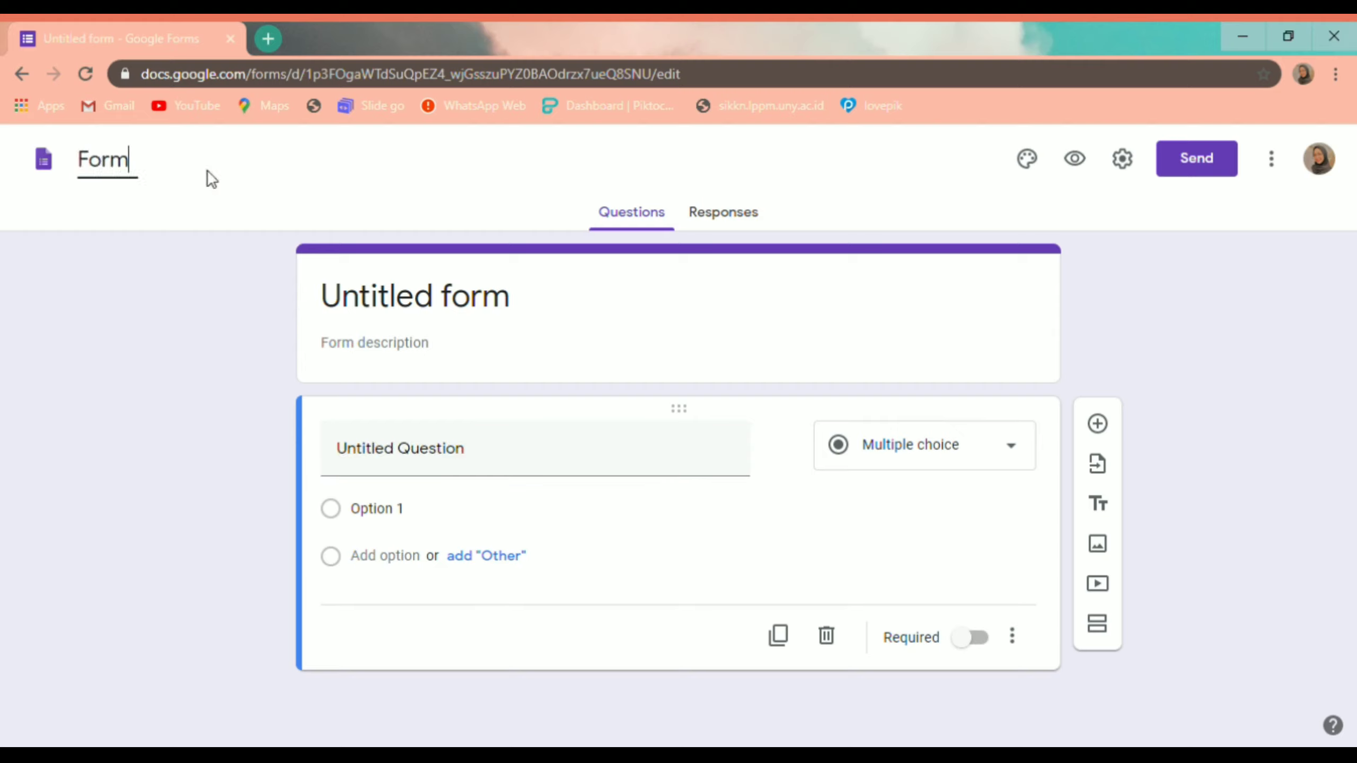
text(ulir Rana)
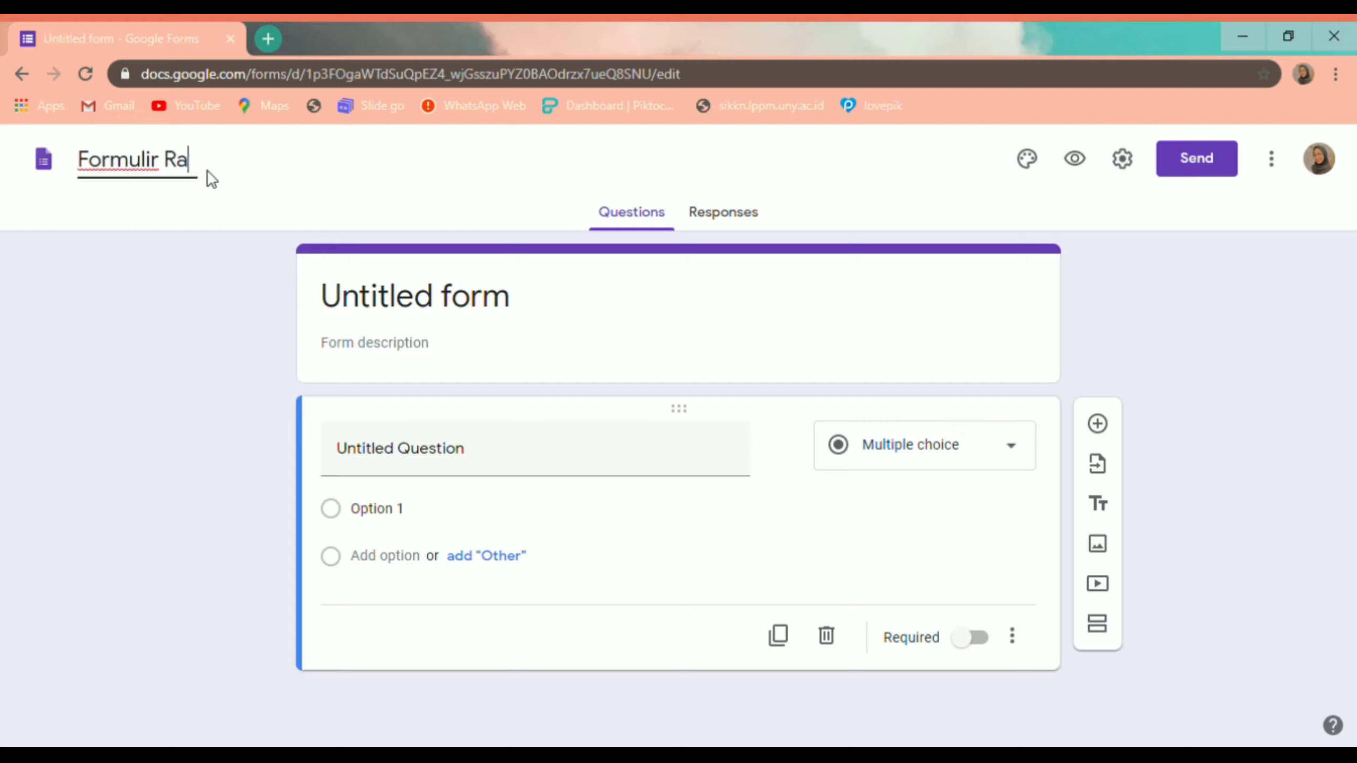
click(327, 191)
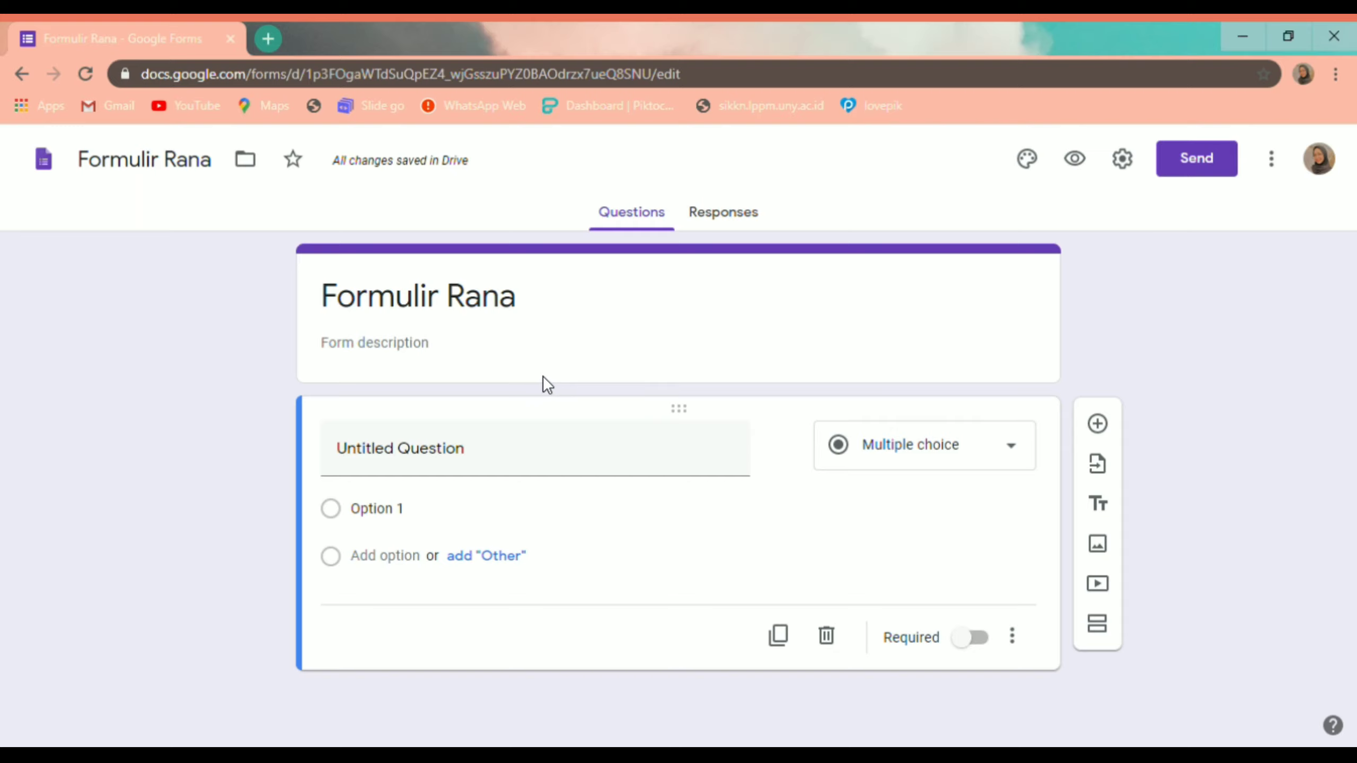
click(716, 225)
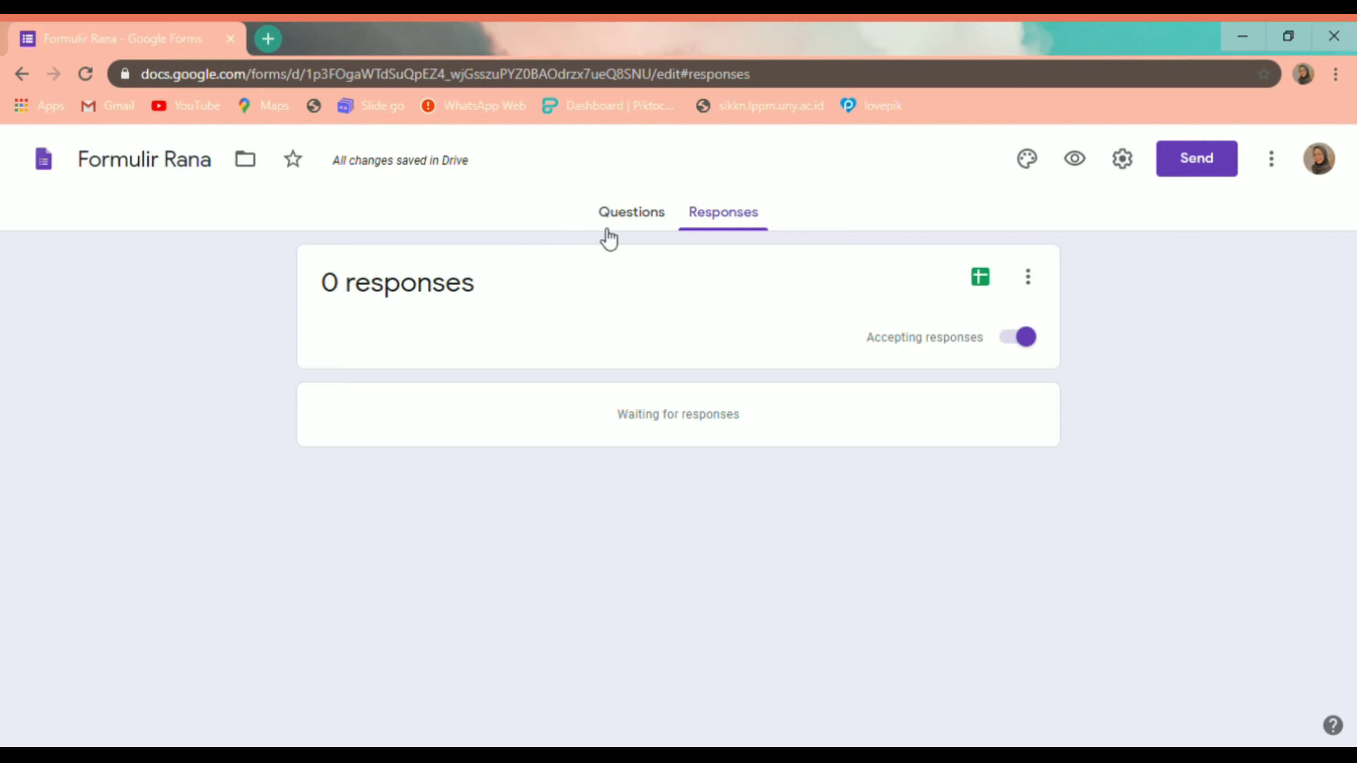
click(635, 219)
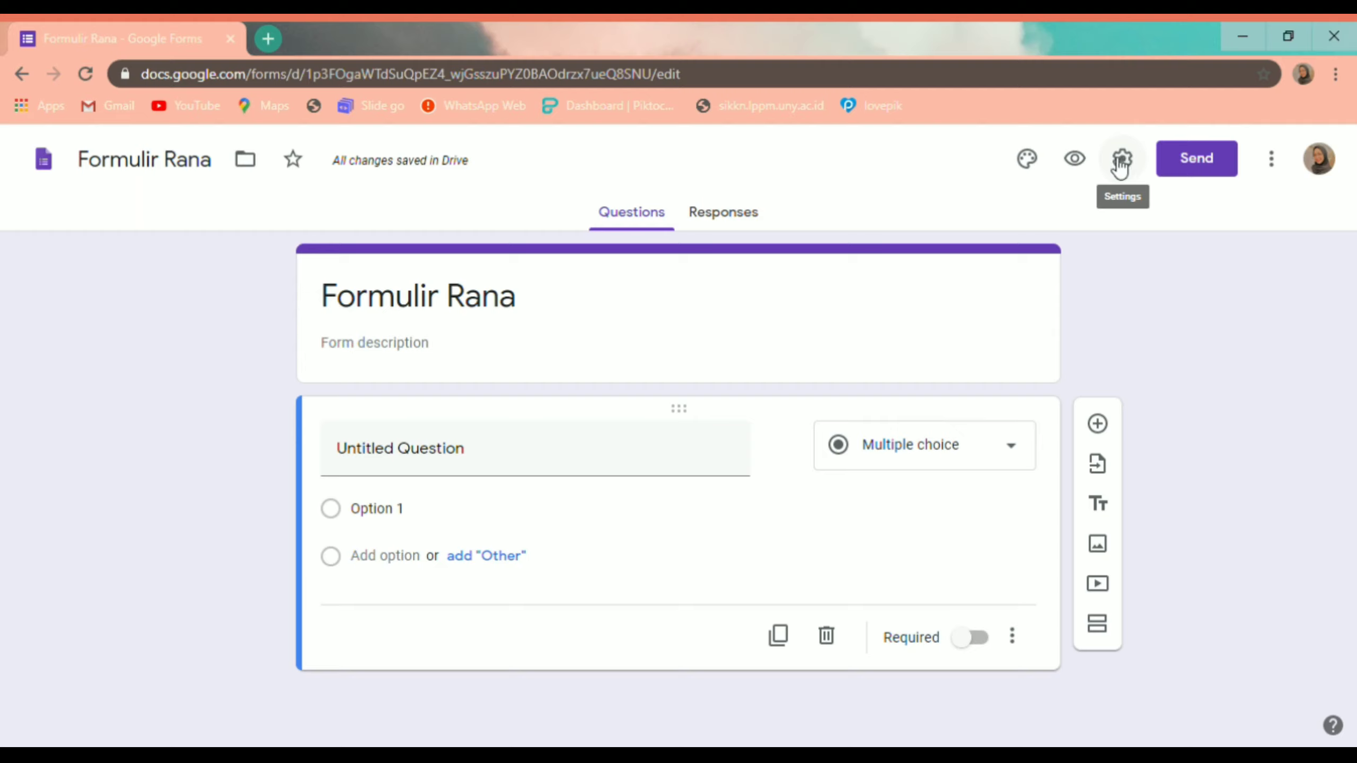
Step: Cancel the Send form dialog and show the form's three-dot More menu instead
click(1201, 161)
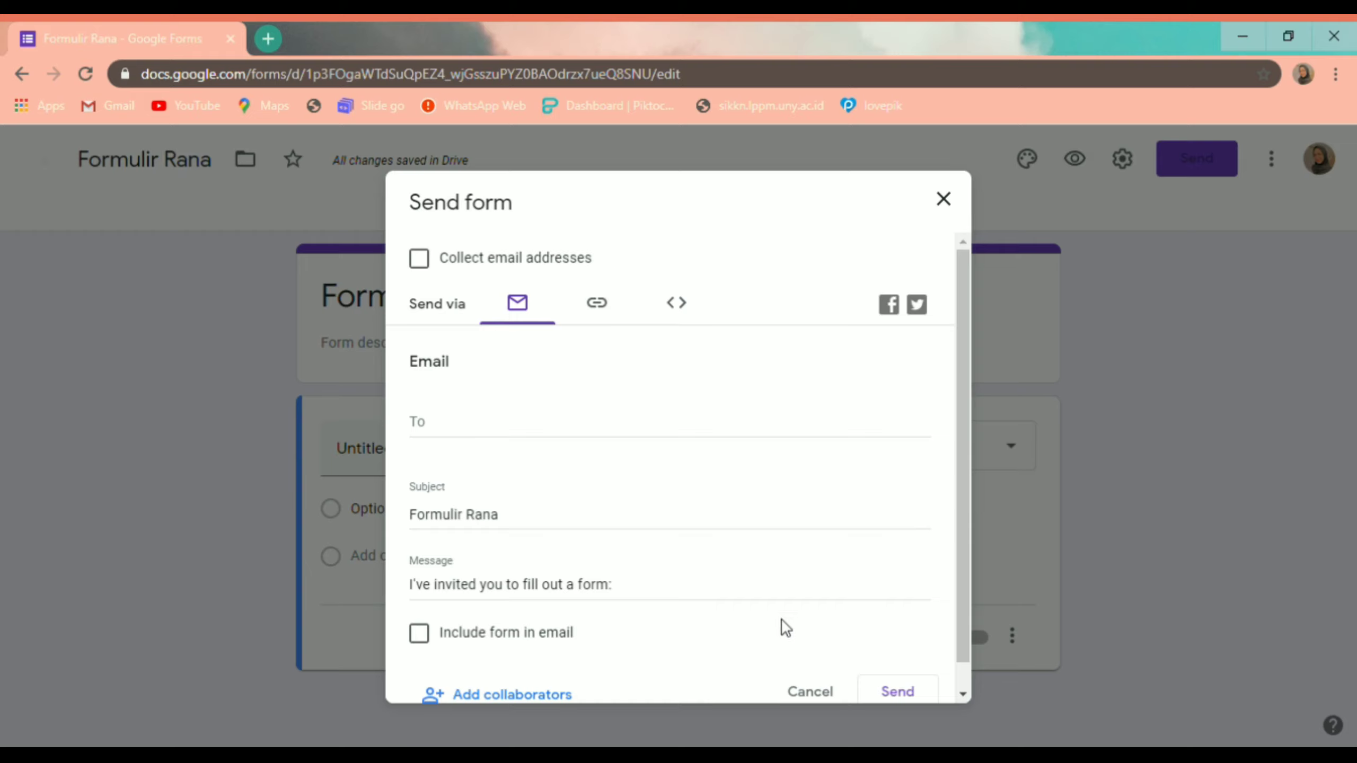
click(821, 692)
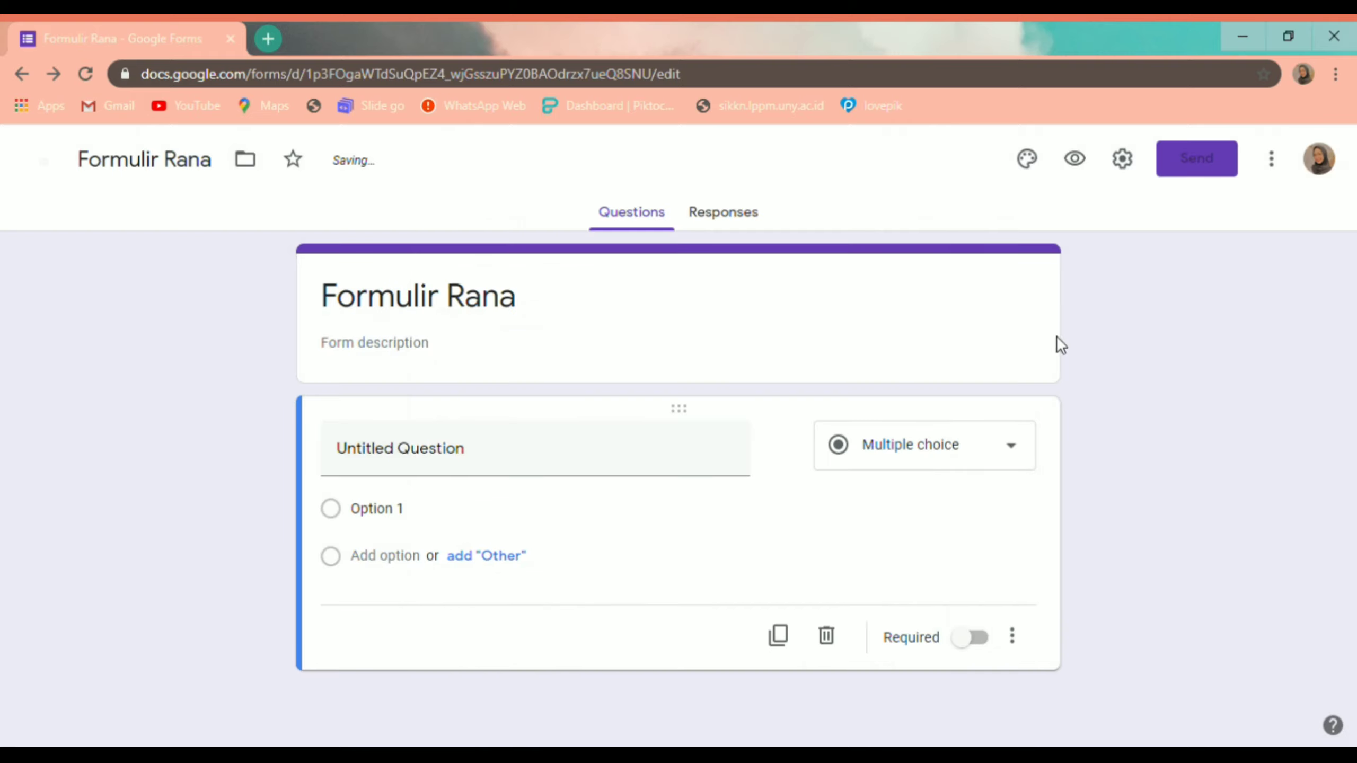
click(1280, 167)
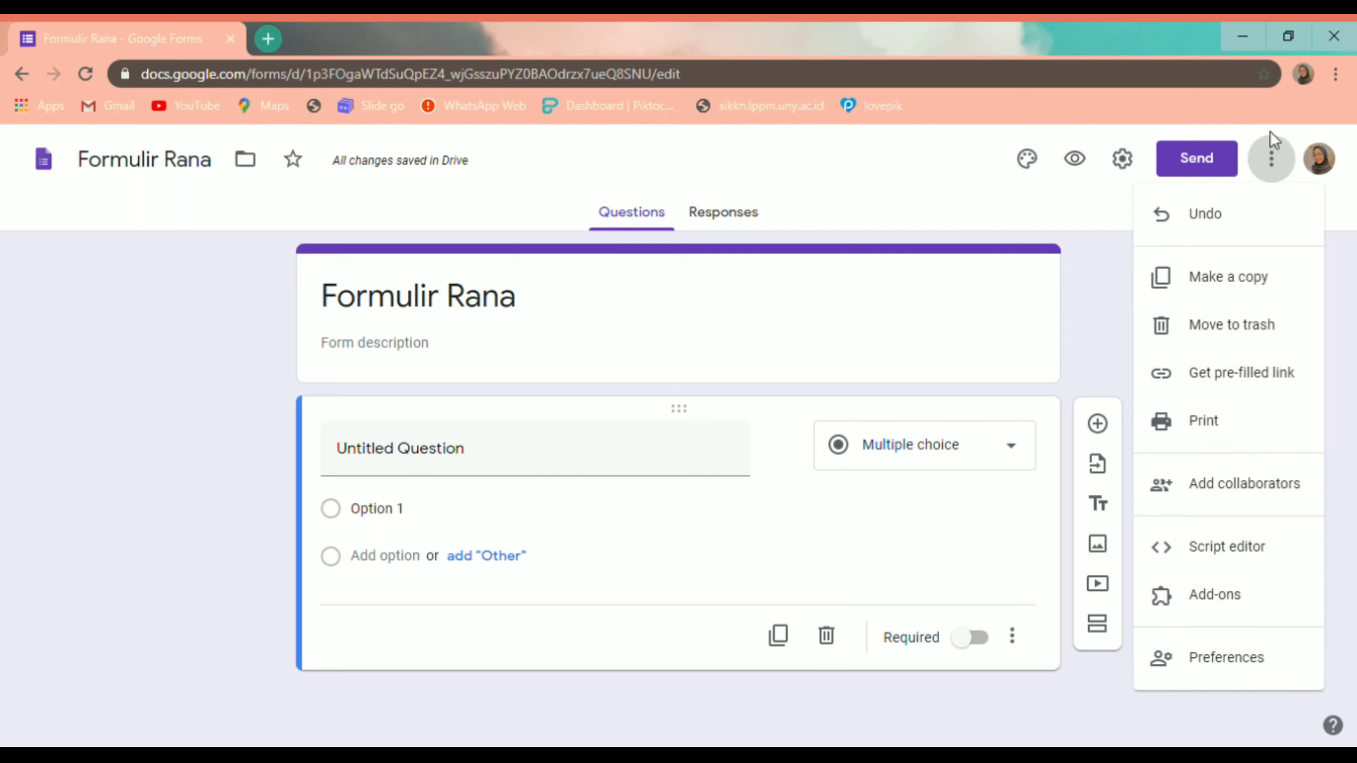
Step: Dismiss the More menu and select the form title in the header card
click(1271, 167)
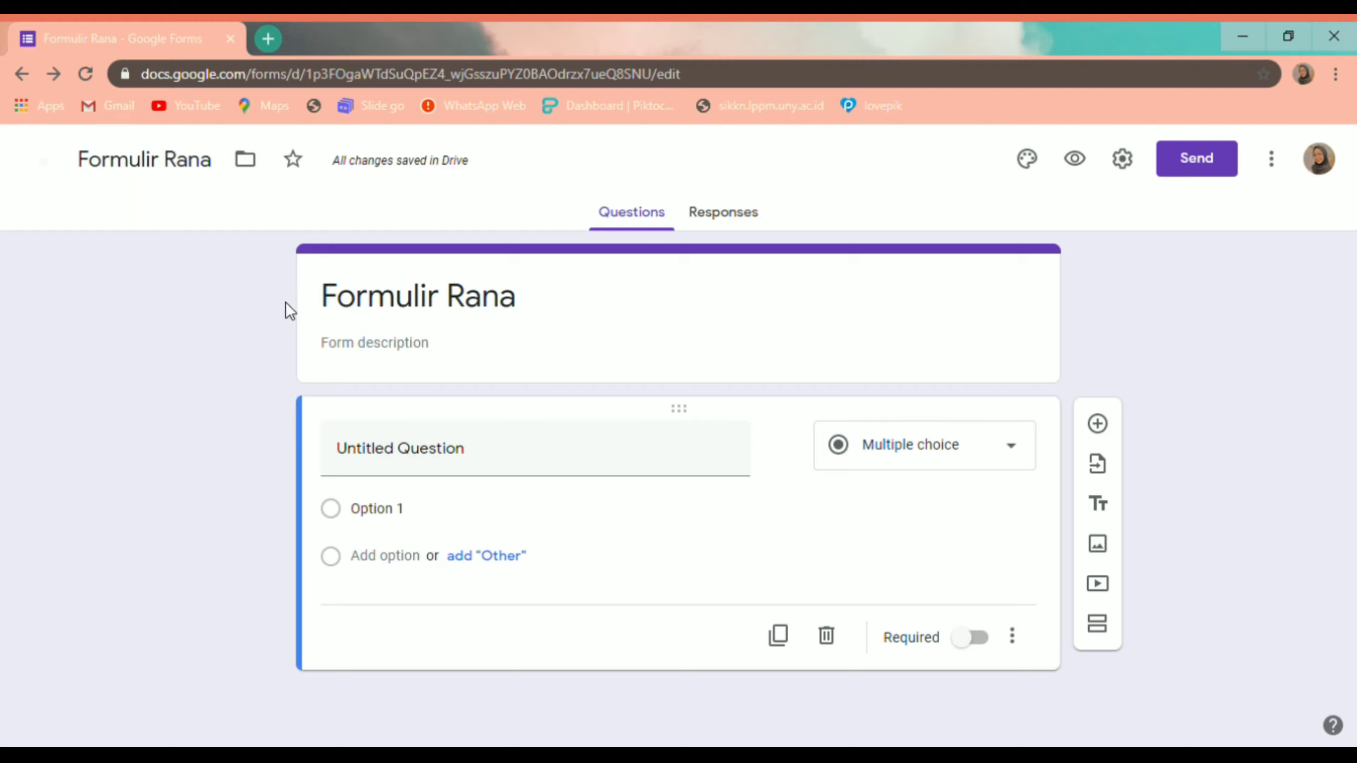
click(386, 313)
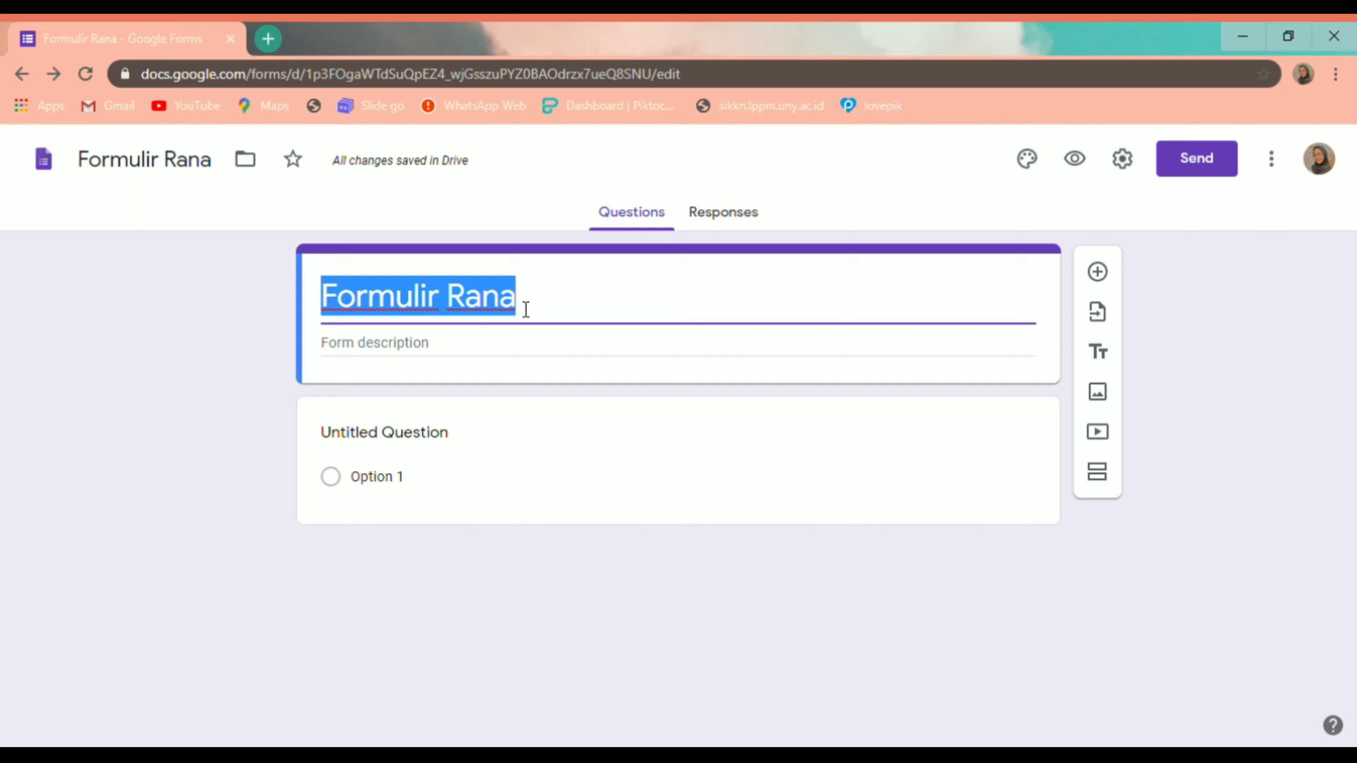
Step: Retitle the form 'Ulangan Siswa SD' and add a description asking students to work honestly, ending 'Semangat'
text(U)
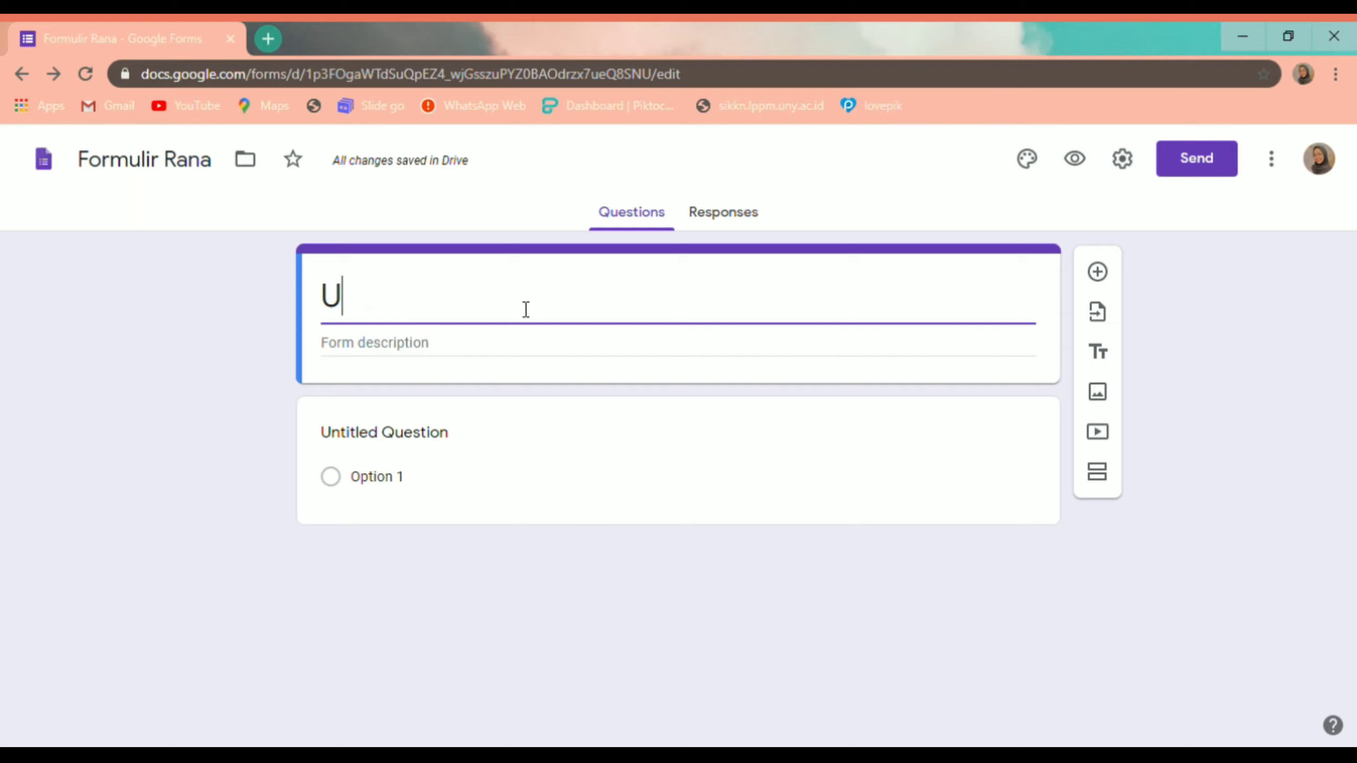
text(langan)
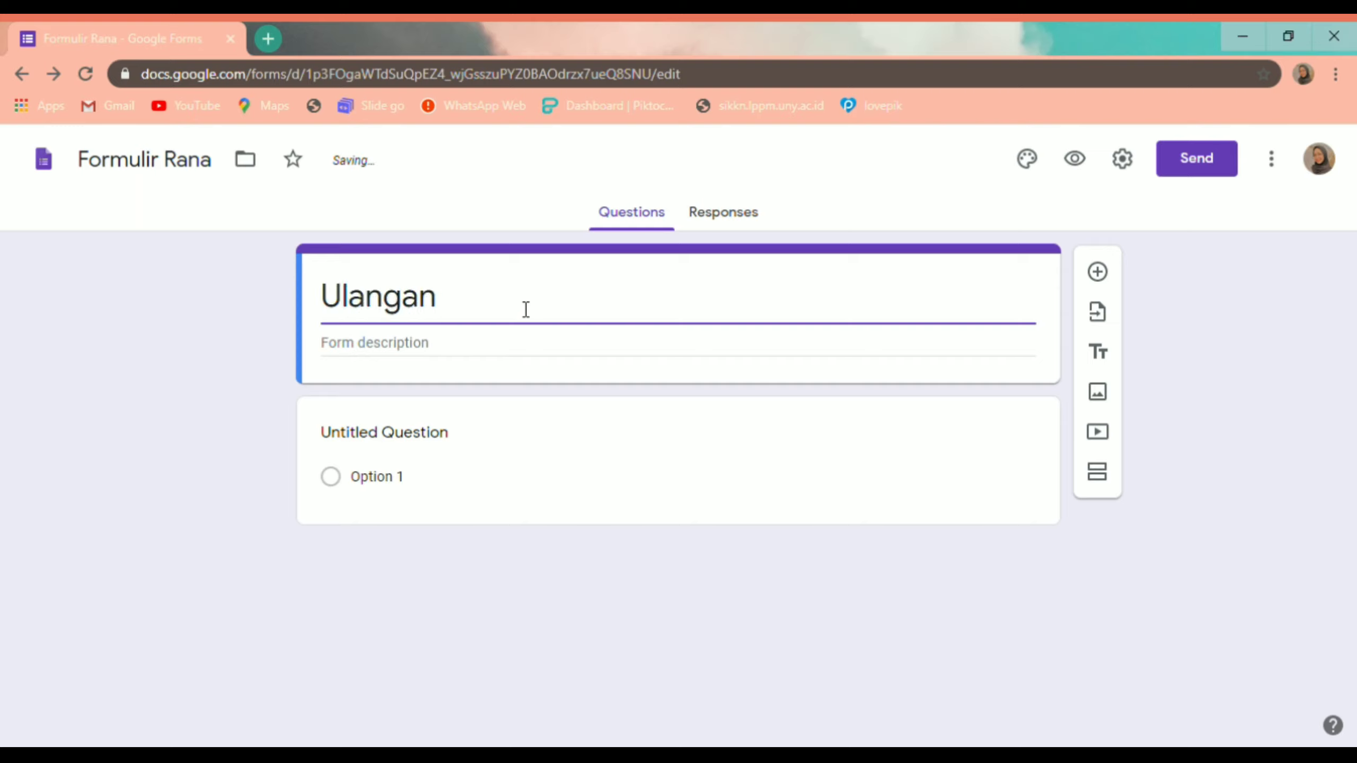
text( Siswa SD)
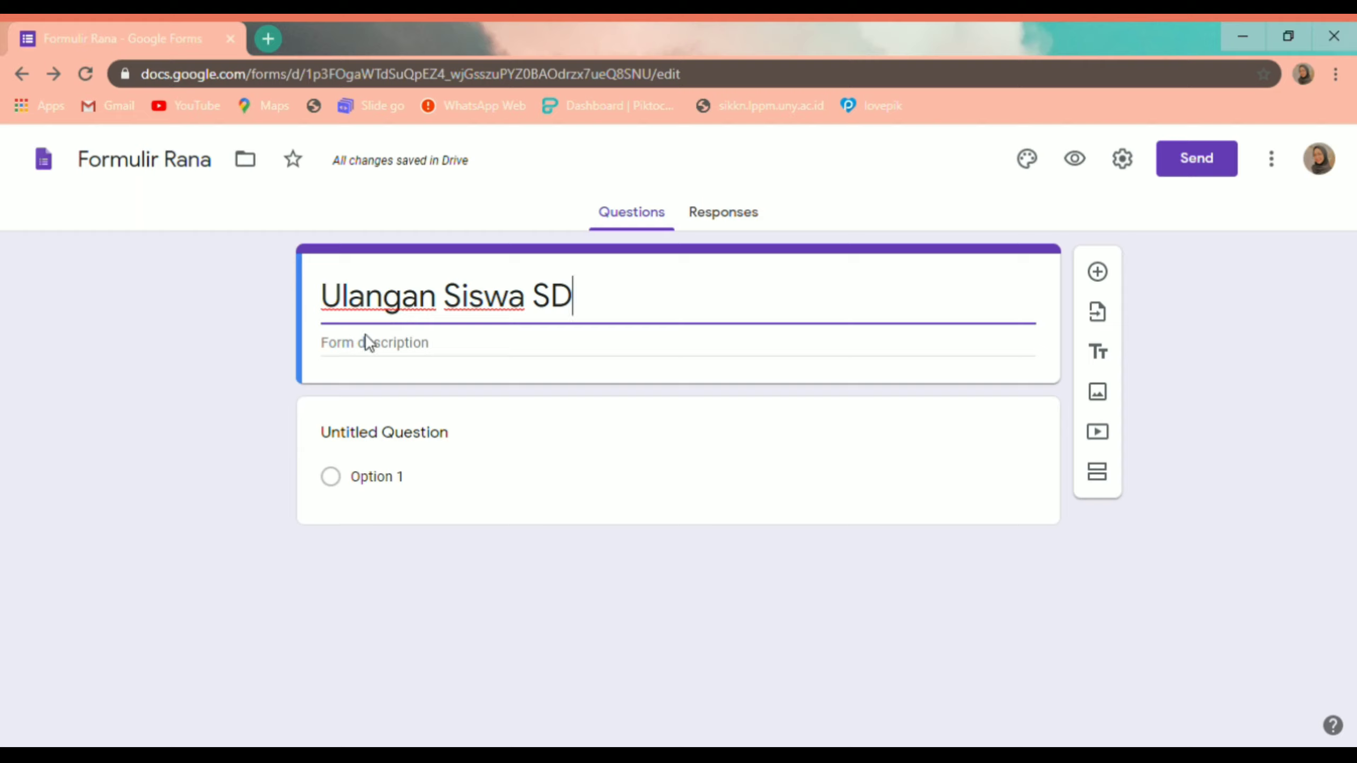
click(379, 359)
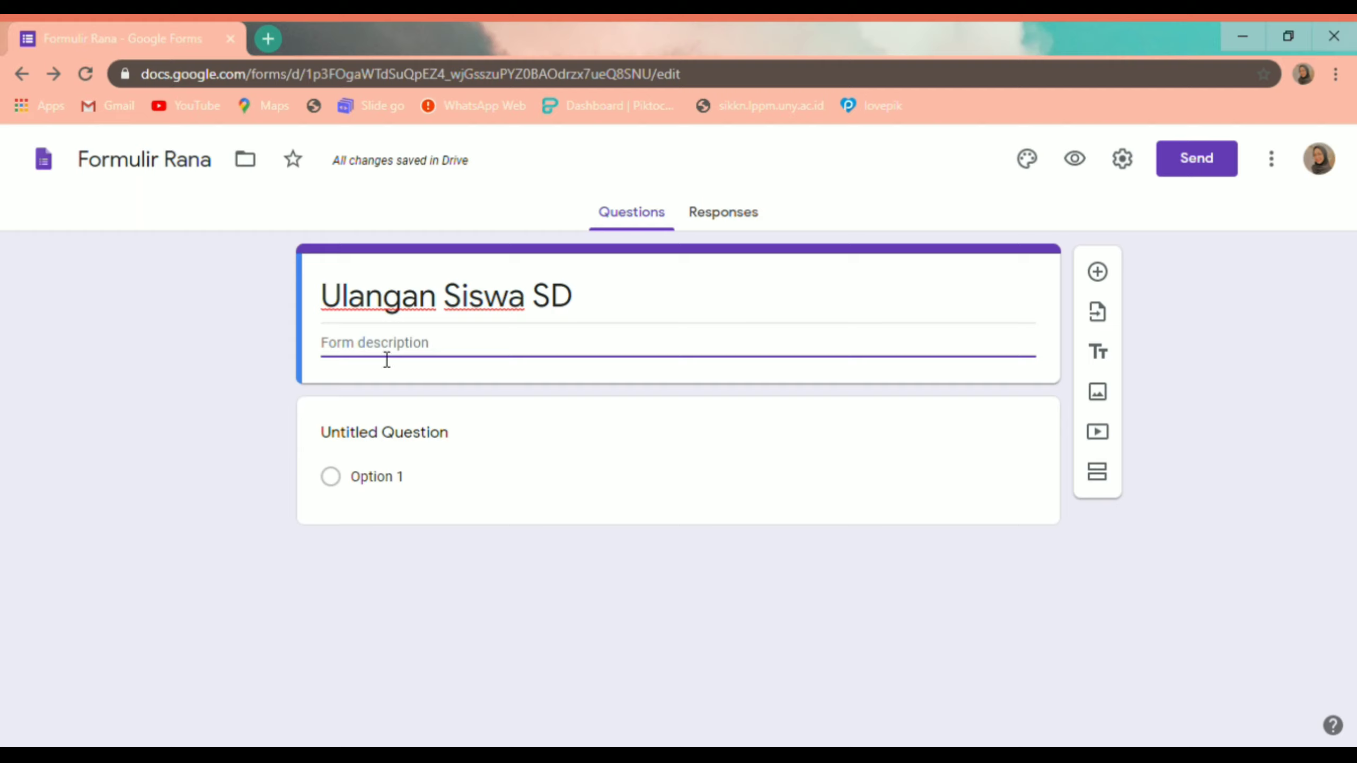
text(Silahkan kerjaka)
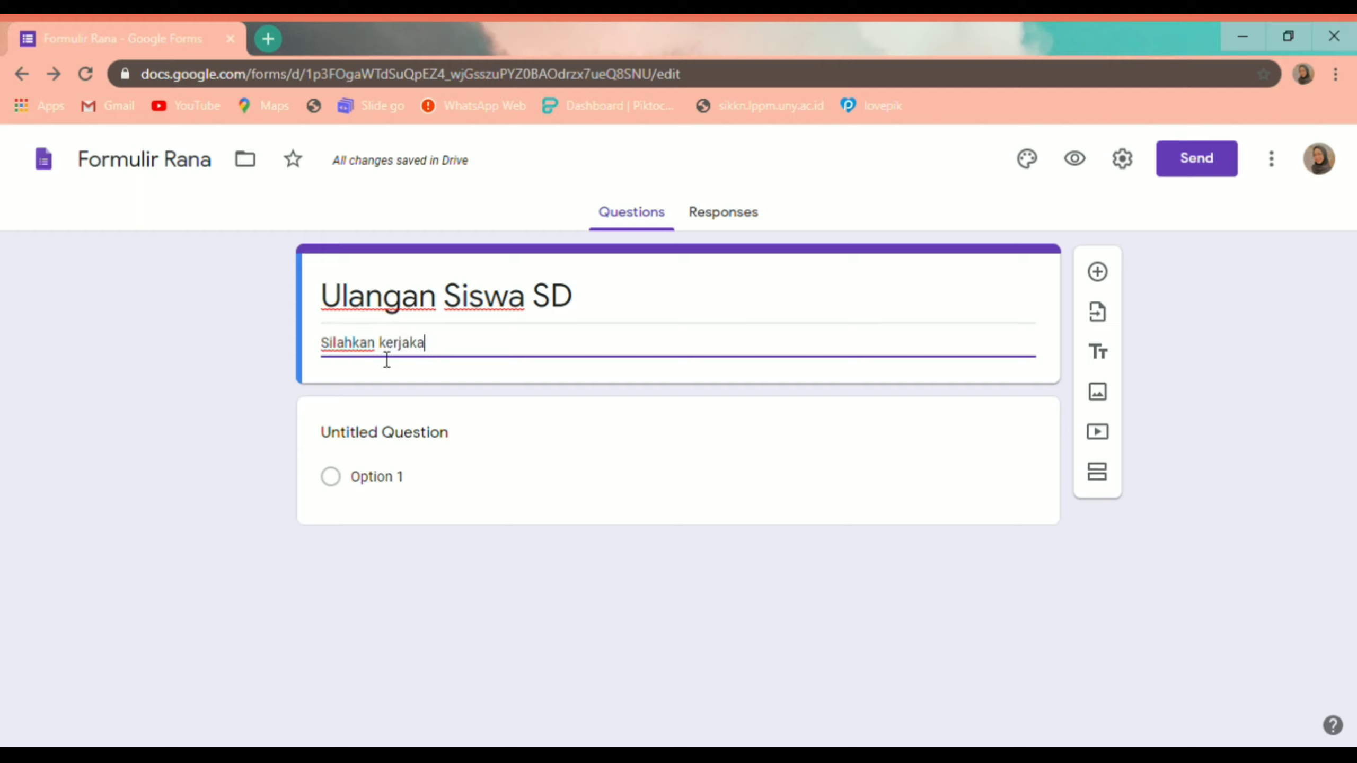
text(n dengan b)
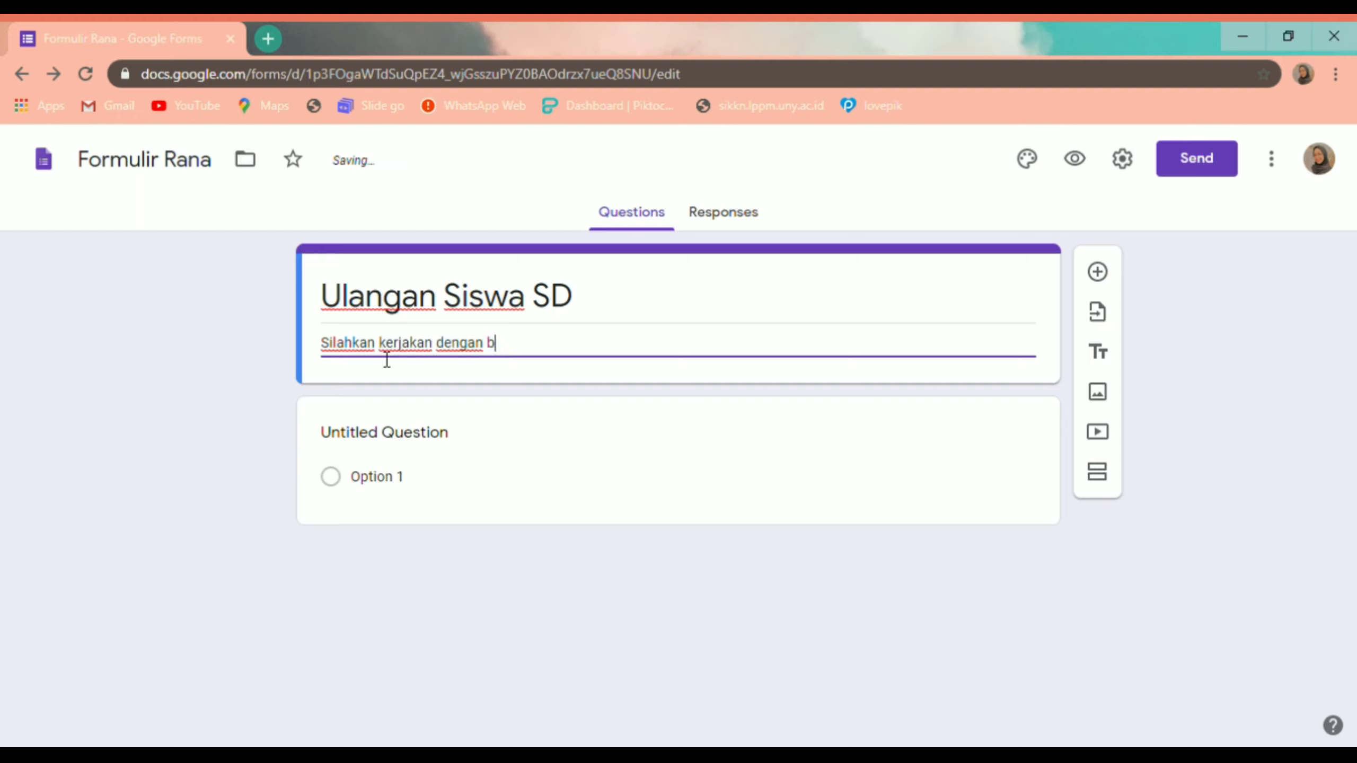
text(aik dan benar)
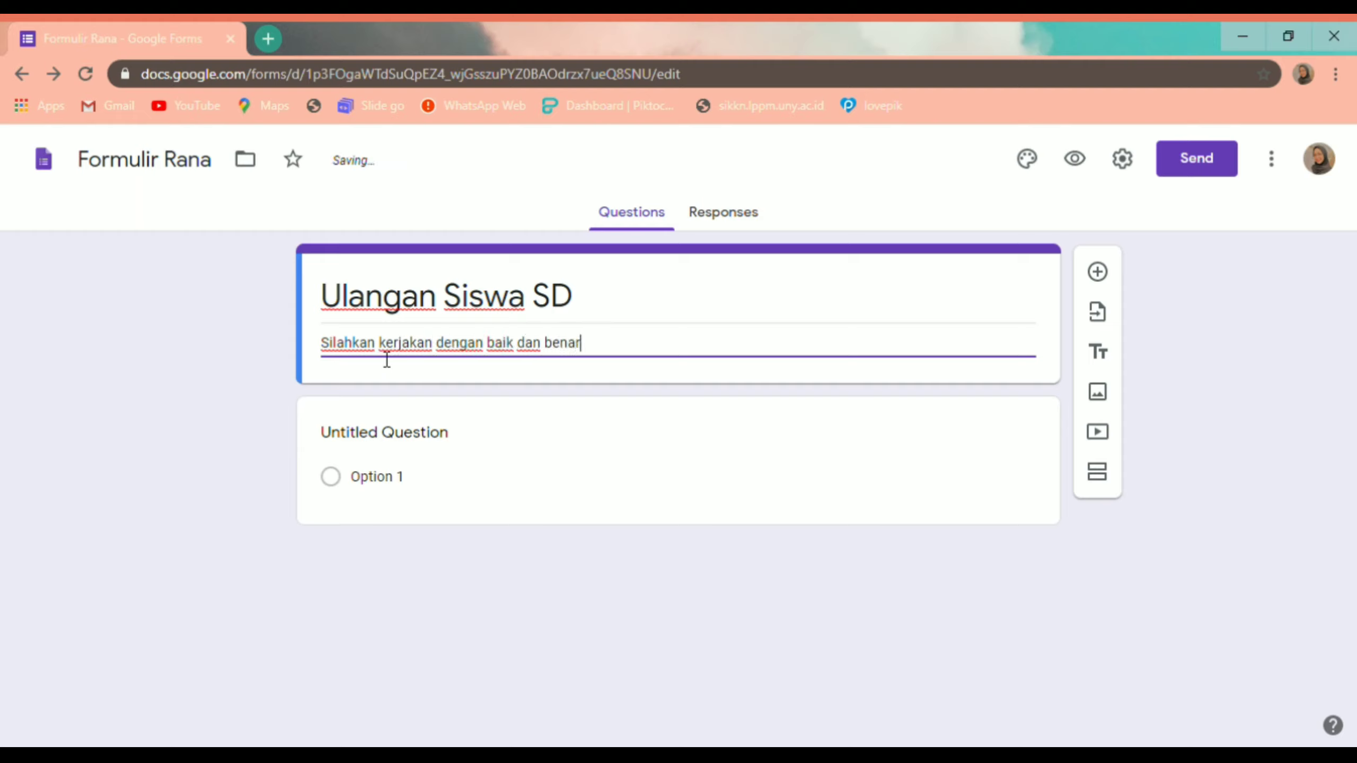
text(, dilarang)
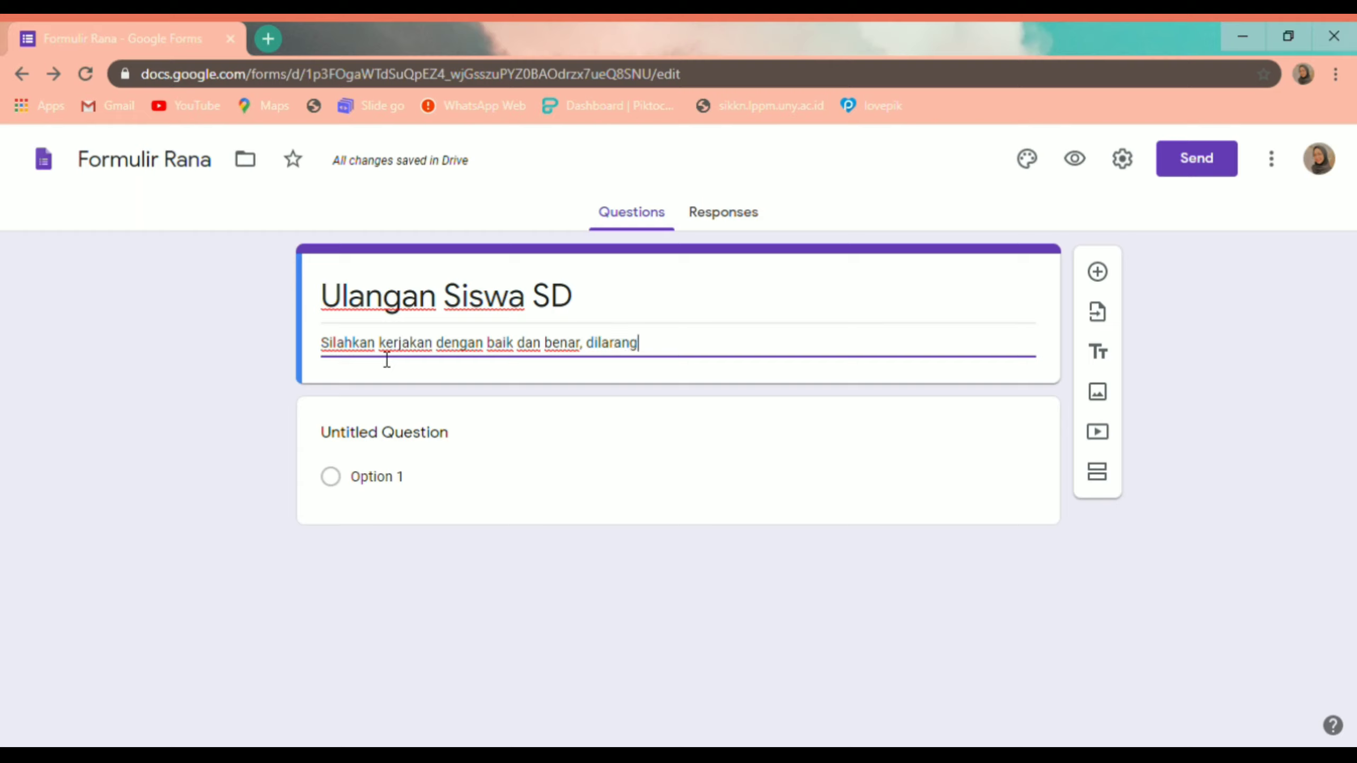
text( mencon)
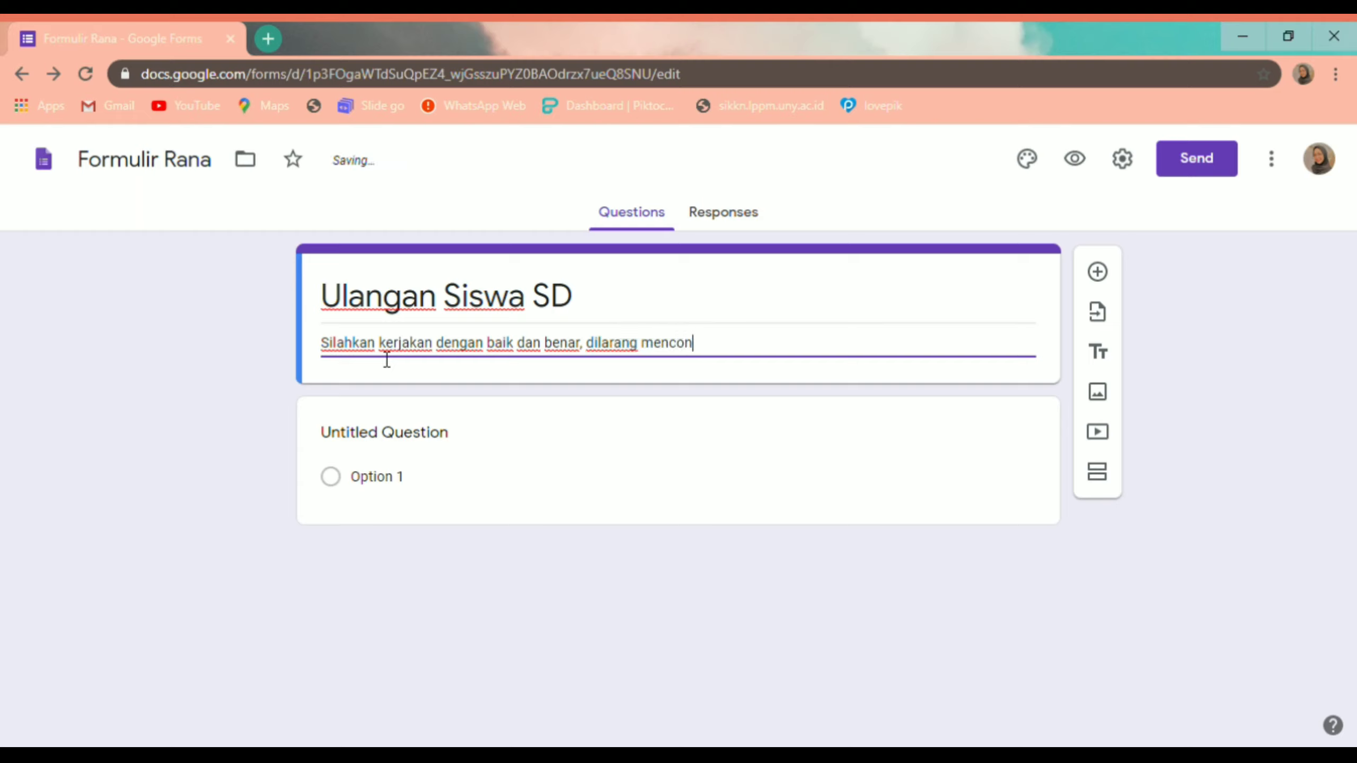
text(tek kepada teman)
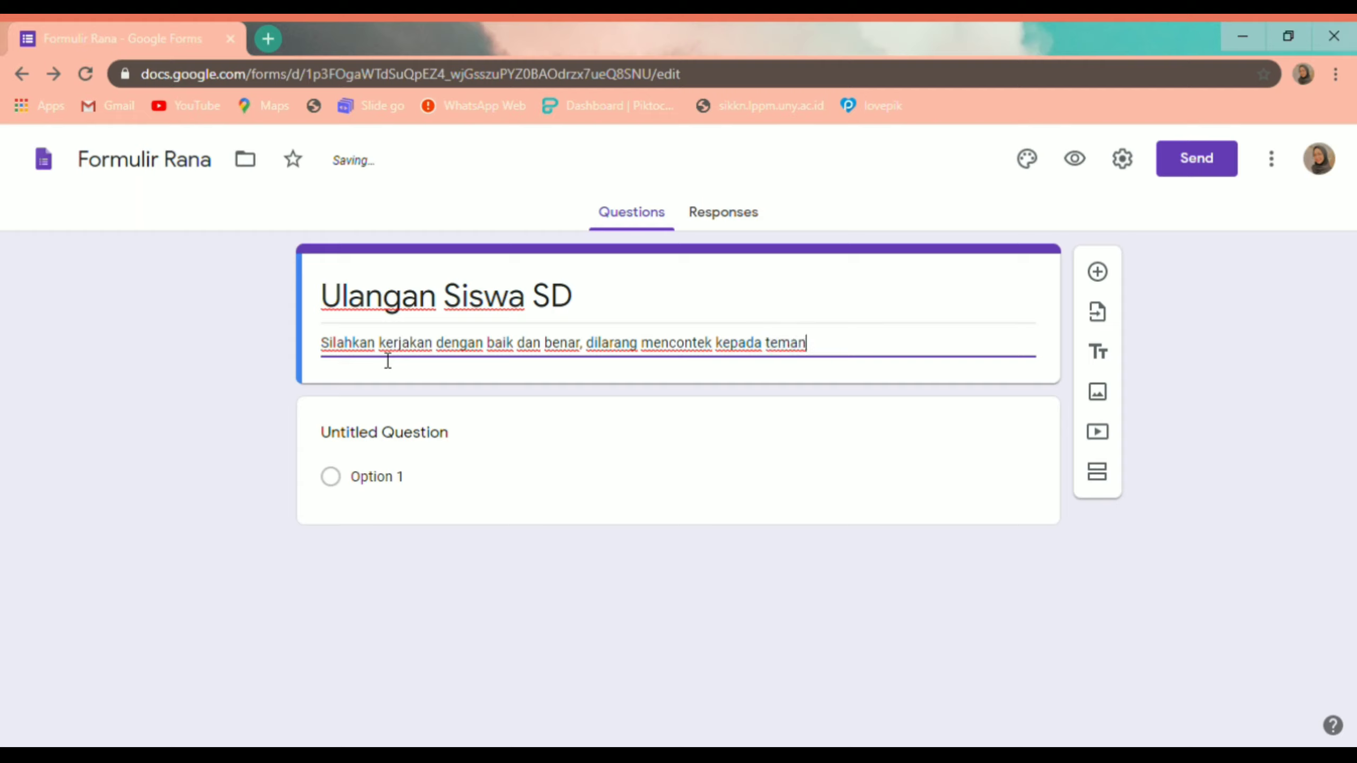
text(. Semangat!)
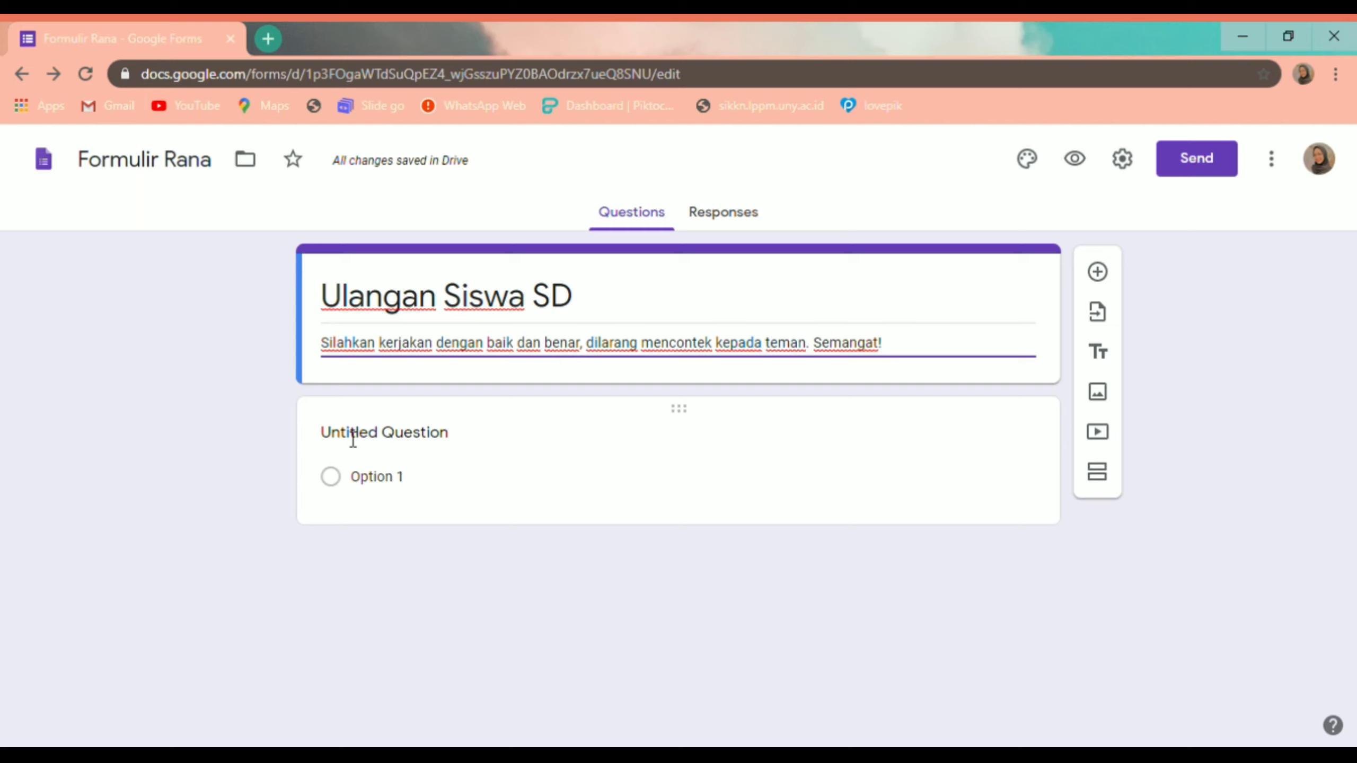
Step: Enter the first question 'Kata "ALIYA" memiliki huruf vokal berapa buah?', fixing a typo
click(554, 426)
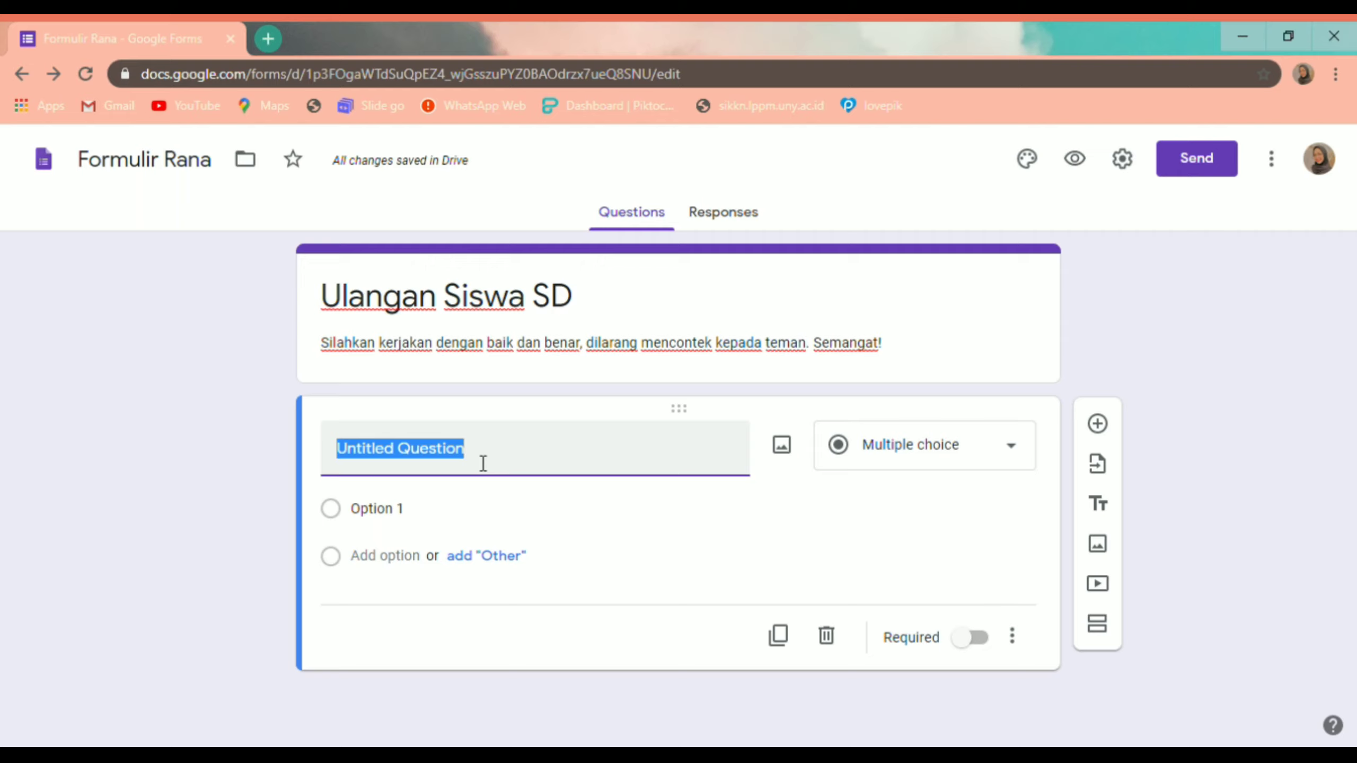
text(K)
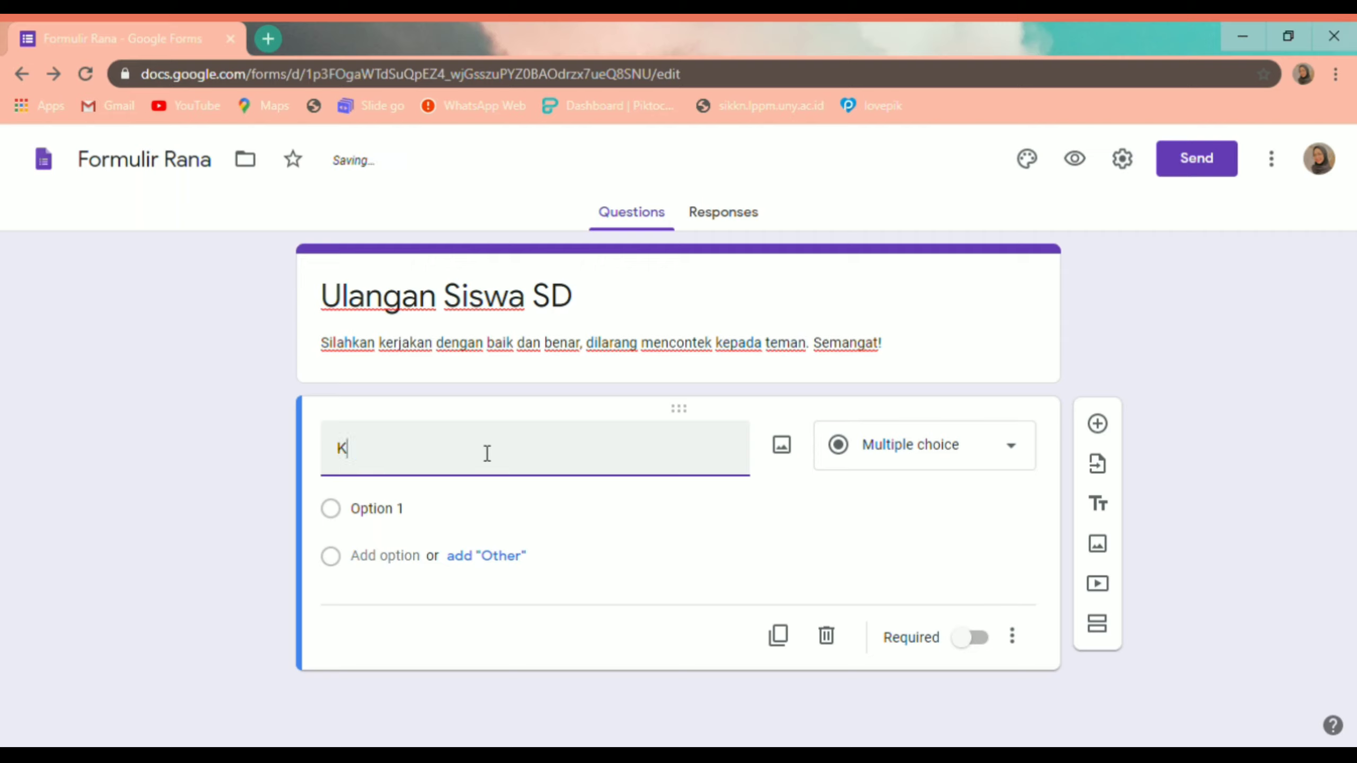
text(ata "ALIYA" memiliki h)
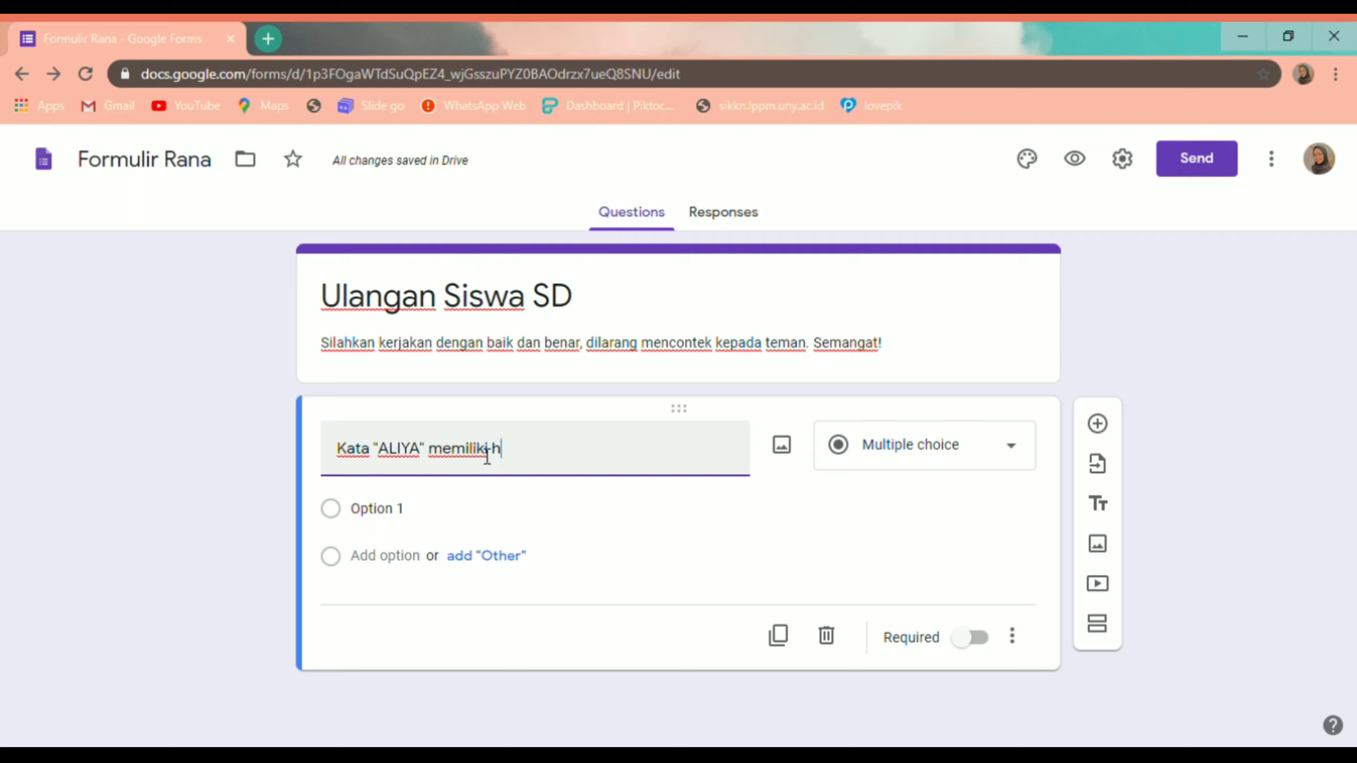
text(uruf vo)
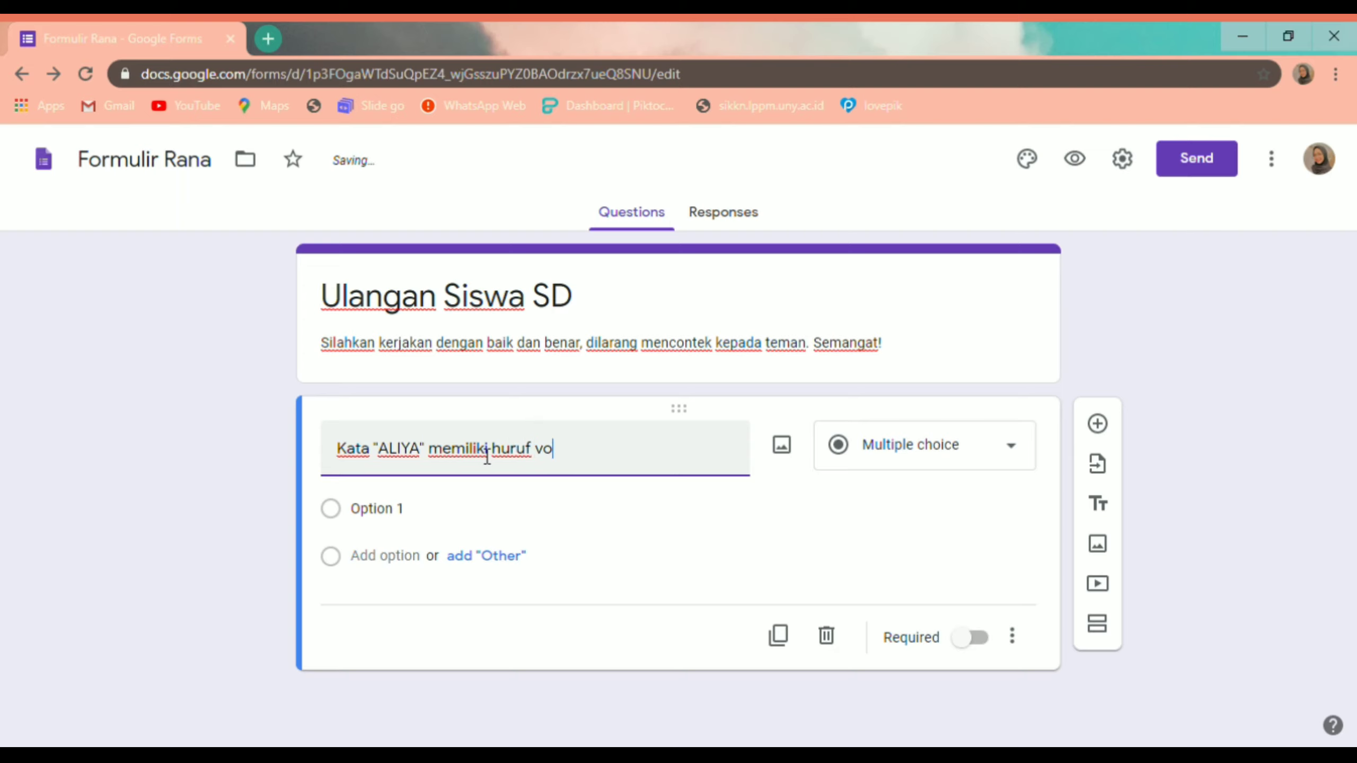
text(kal bera)
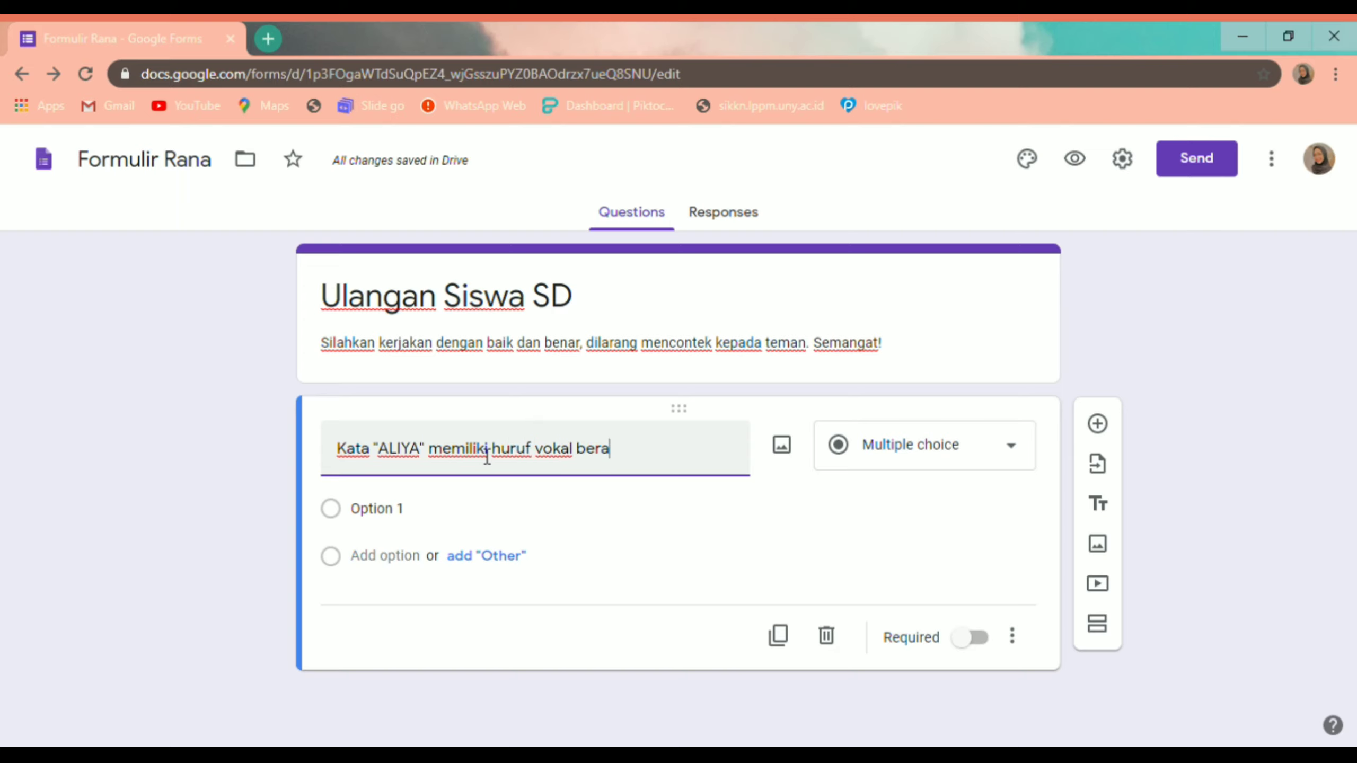
text(pa uah)
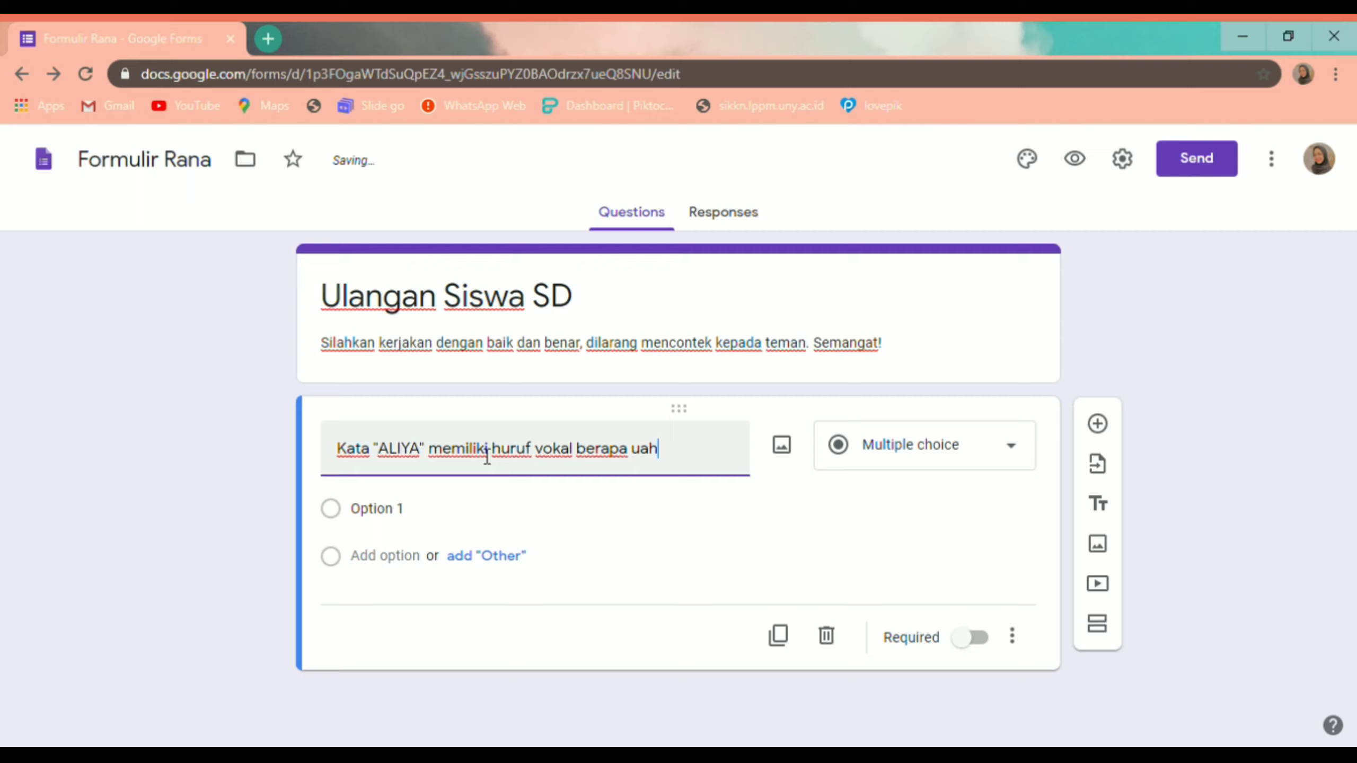
key(BackSpace)
key(BackSpace)
key(BackSpace)
text(buah?)
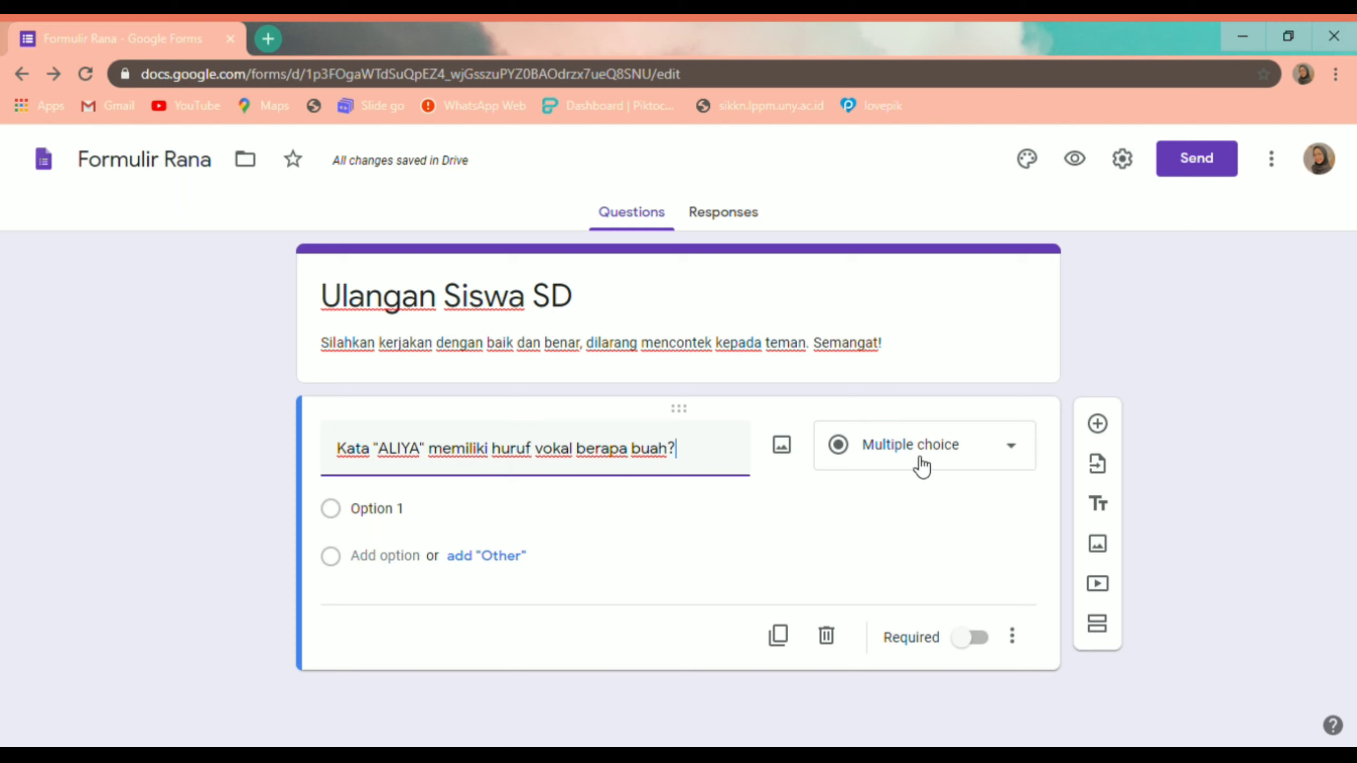
click(1011, 452)
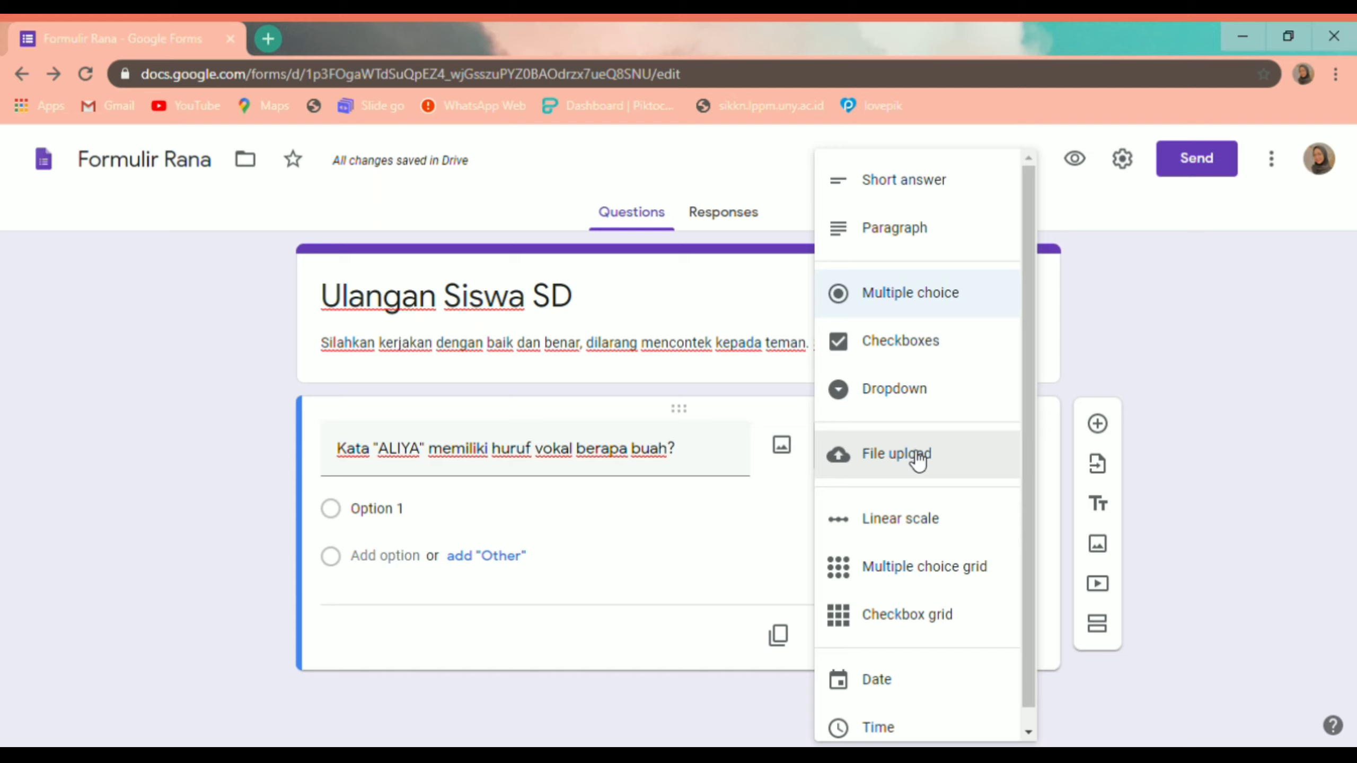
scroll(918, 460, down, 1)
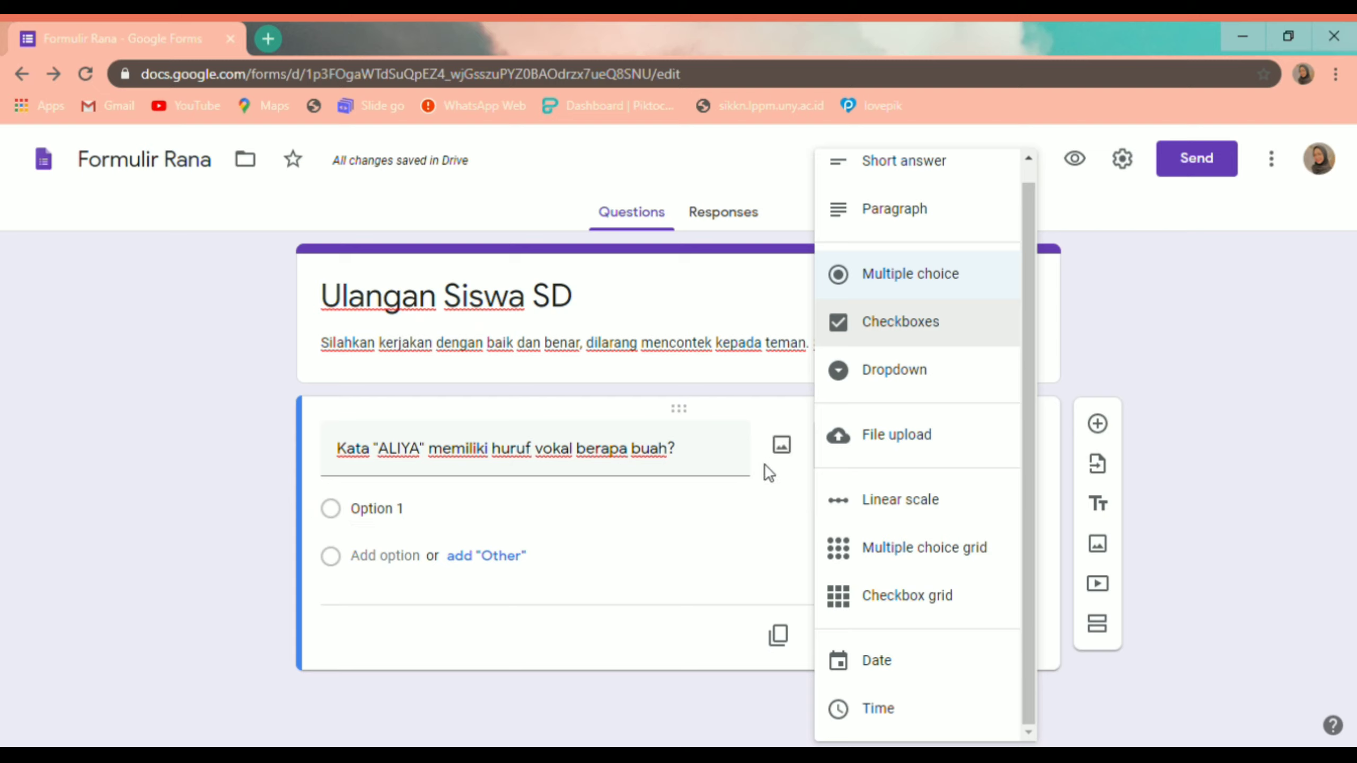
click(919, 297)
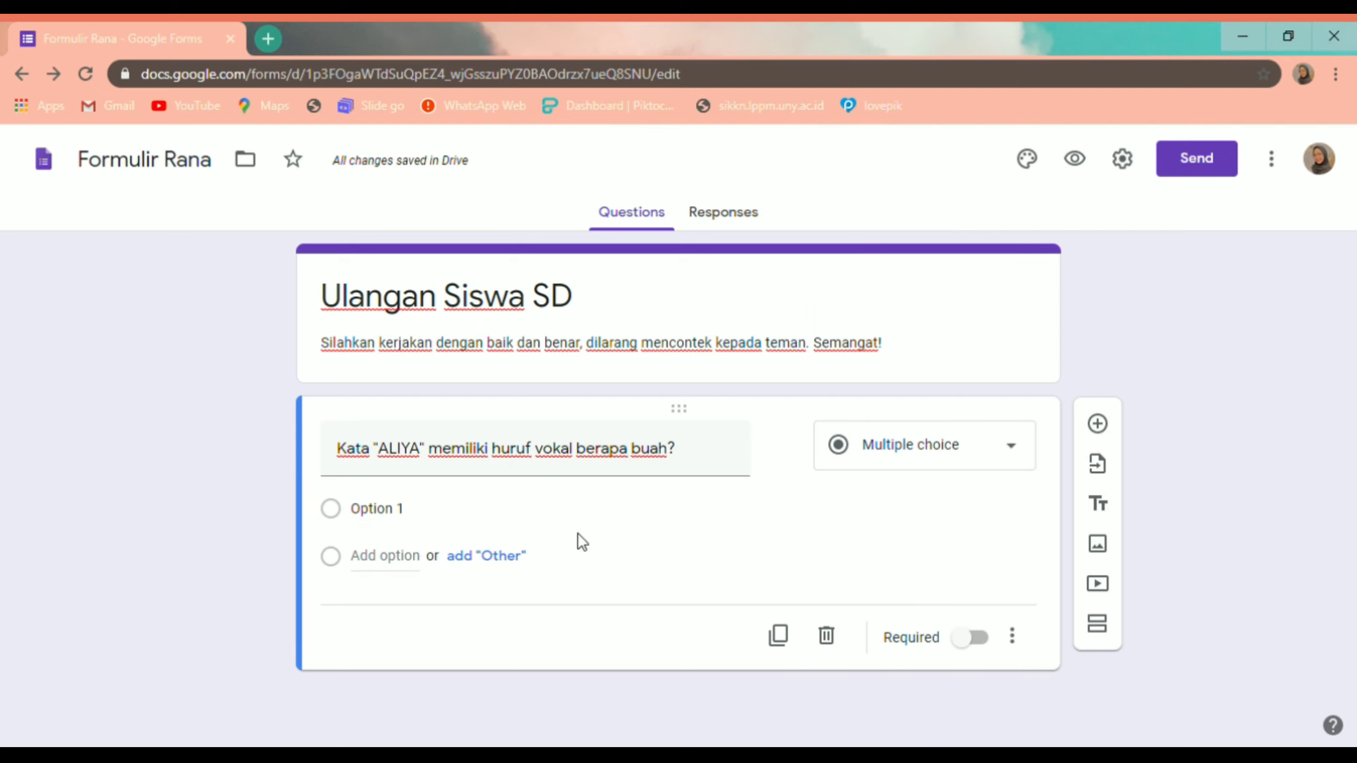
Step: Set the first answer choice to 2 and change 'buah' to 'huruf' in the question
click(401, 511)
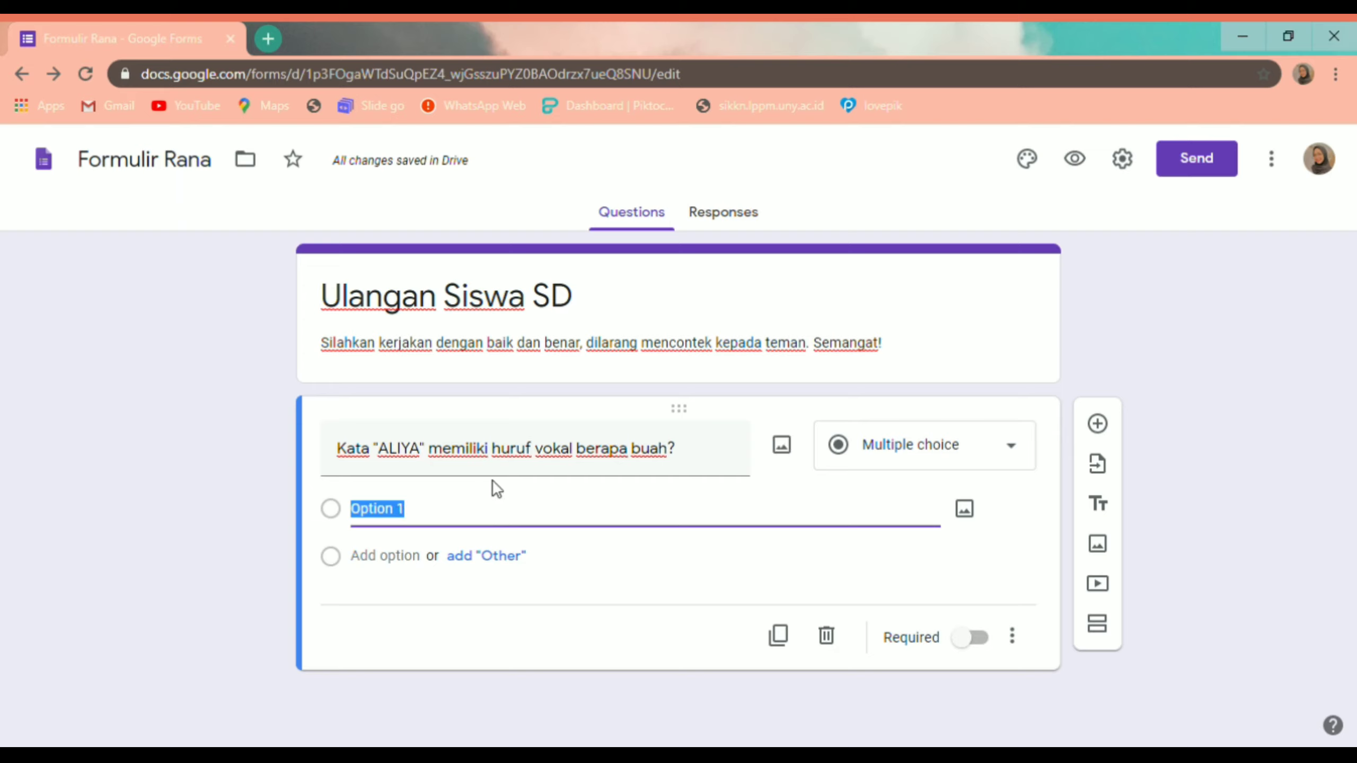
text(2)
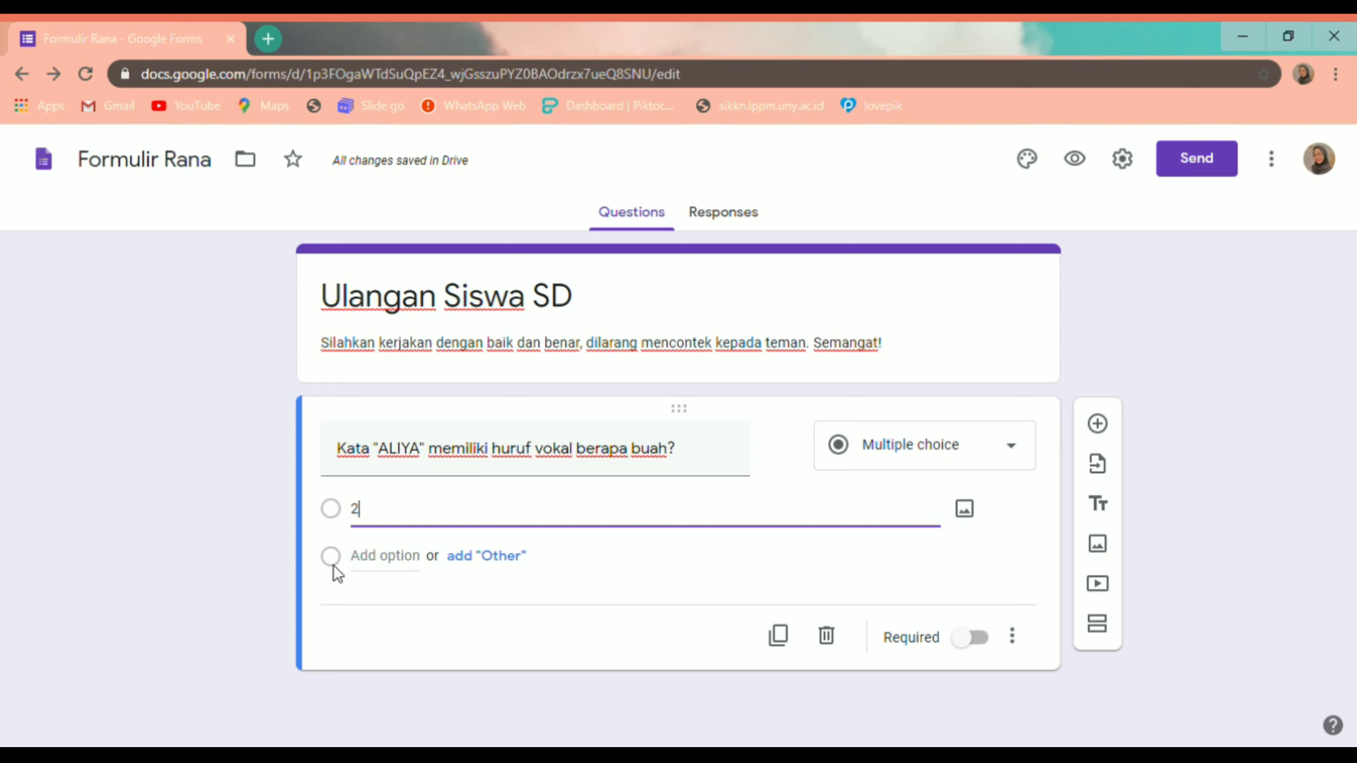
click(622, 463)
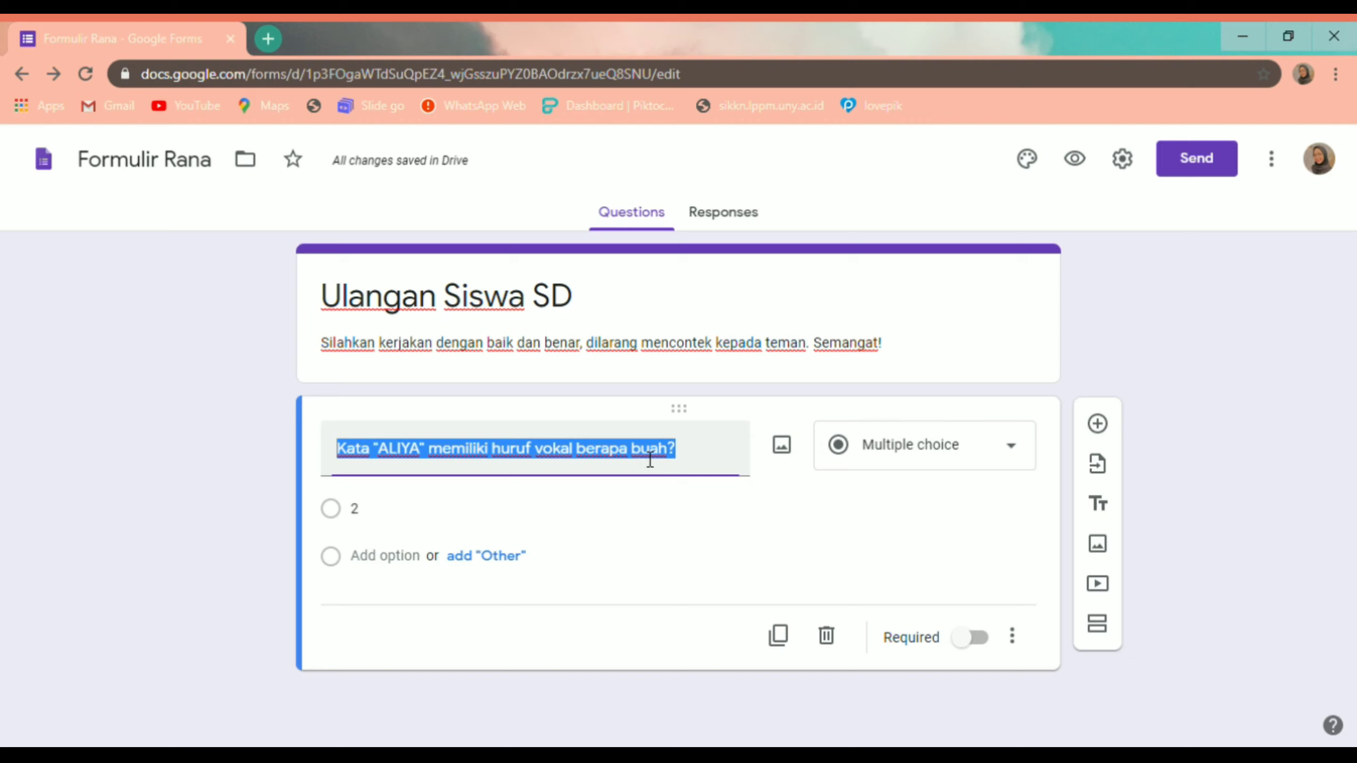
click(676, 458)
drag(669, 460, 643, 463)
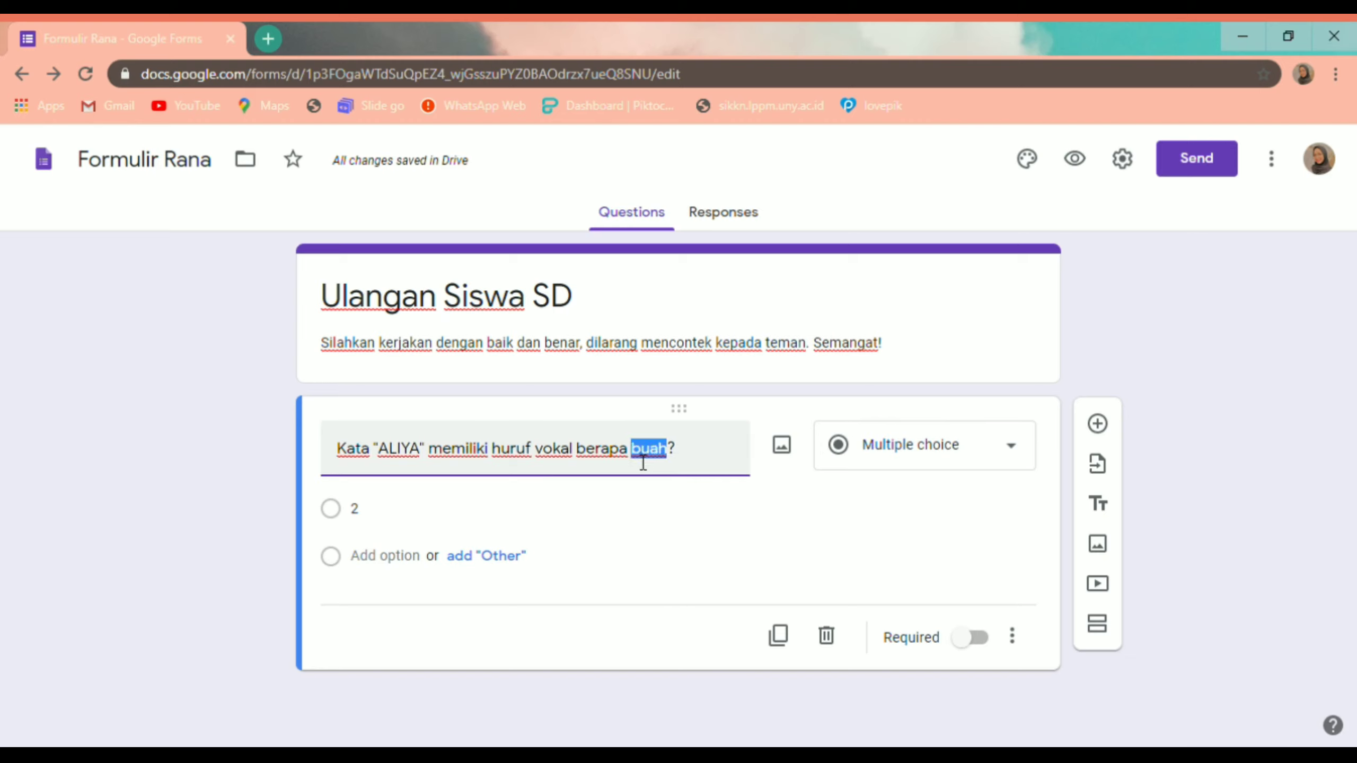
text(huruf)
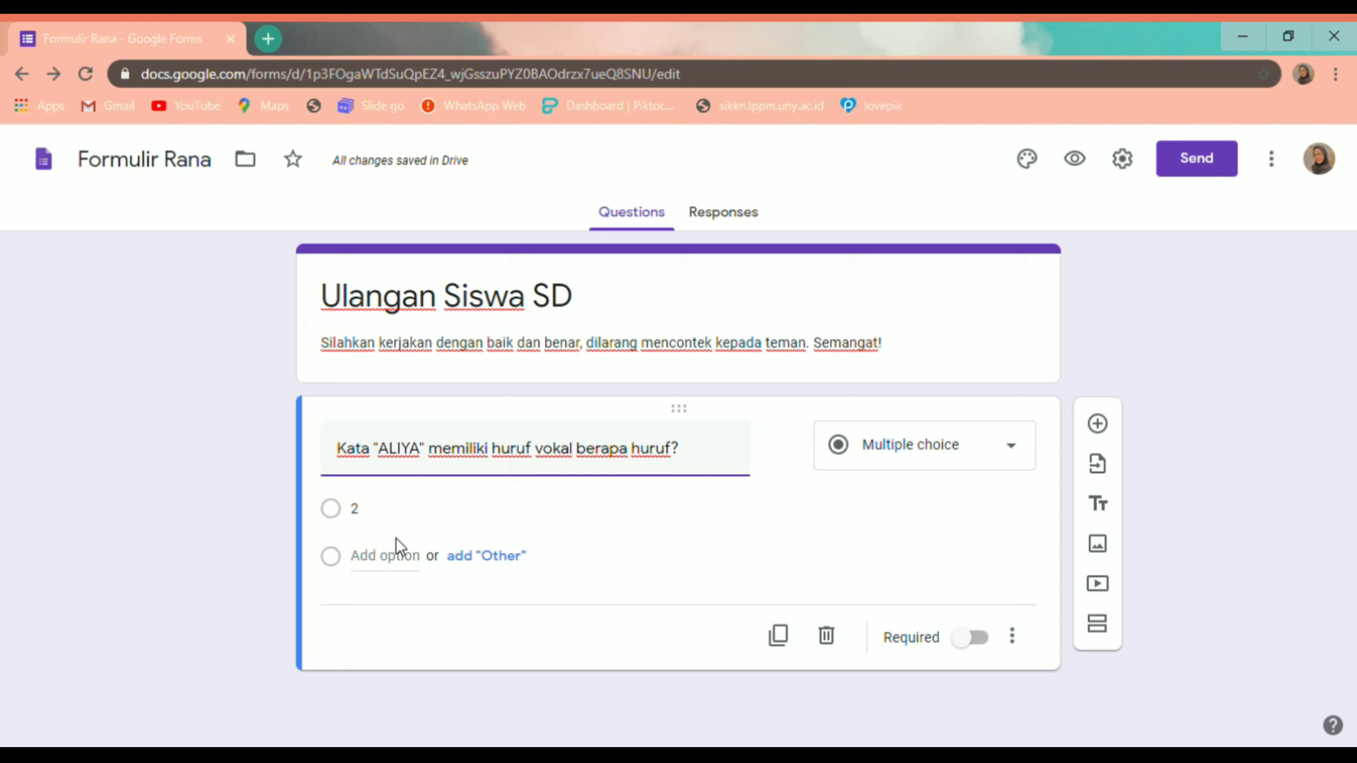
Step: Add answer choices 4, 3 and 1 to the question
click(406, 574)
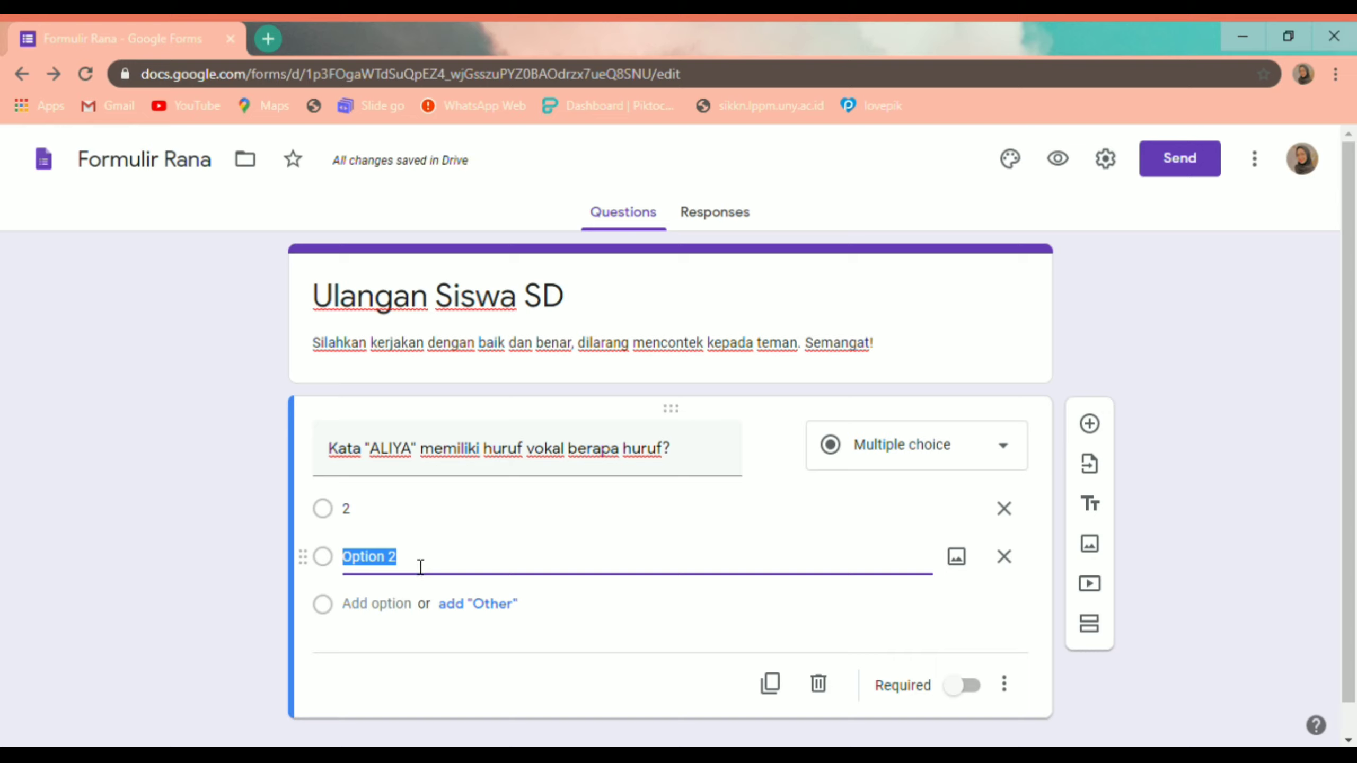
text(4)
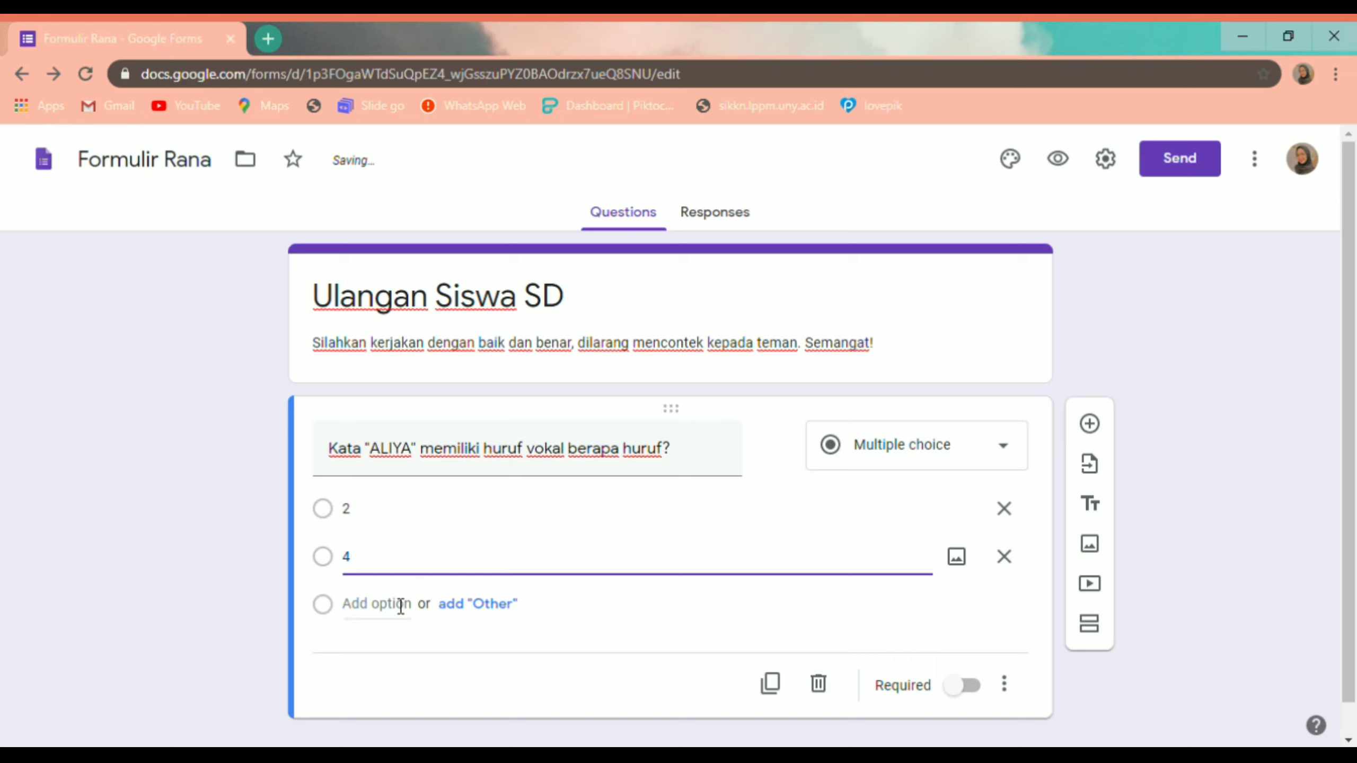
click(401, 606)
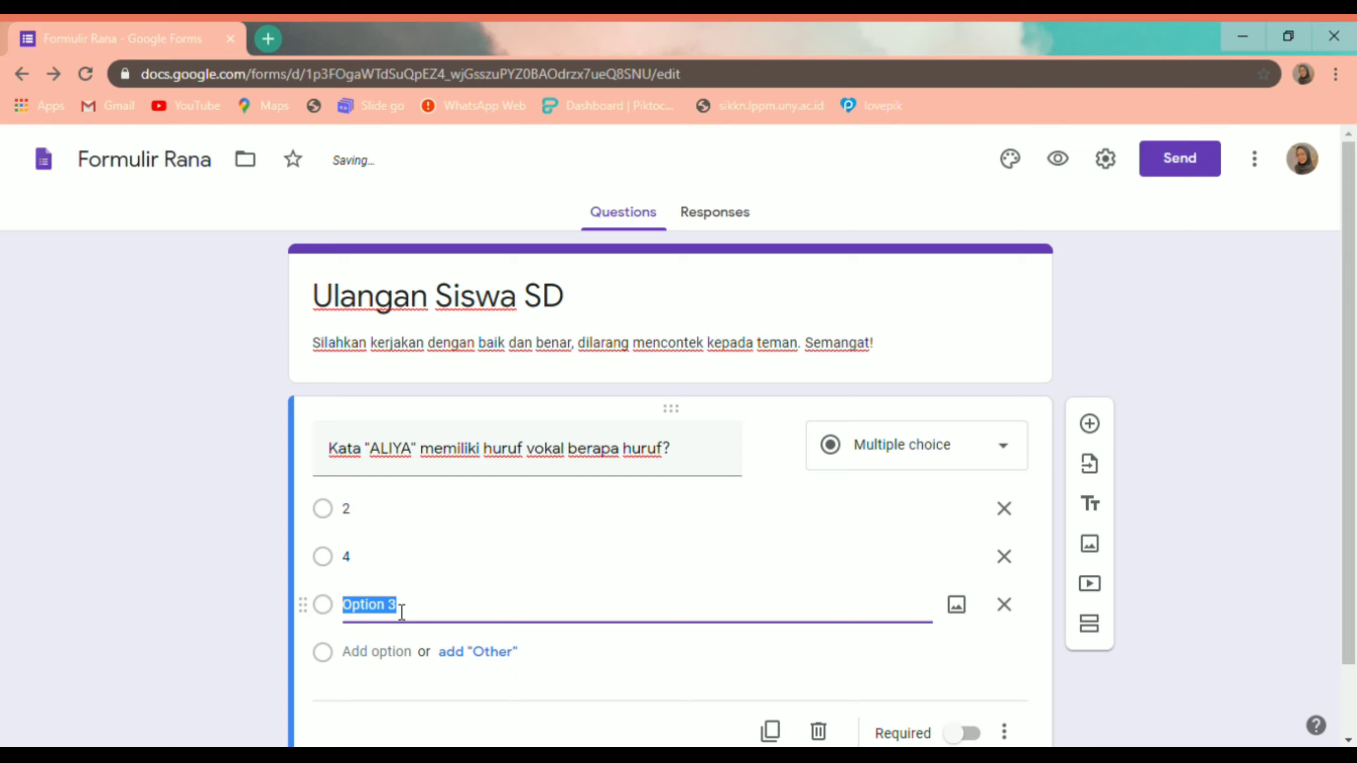
text(3)
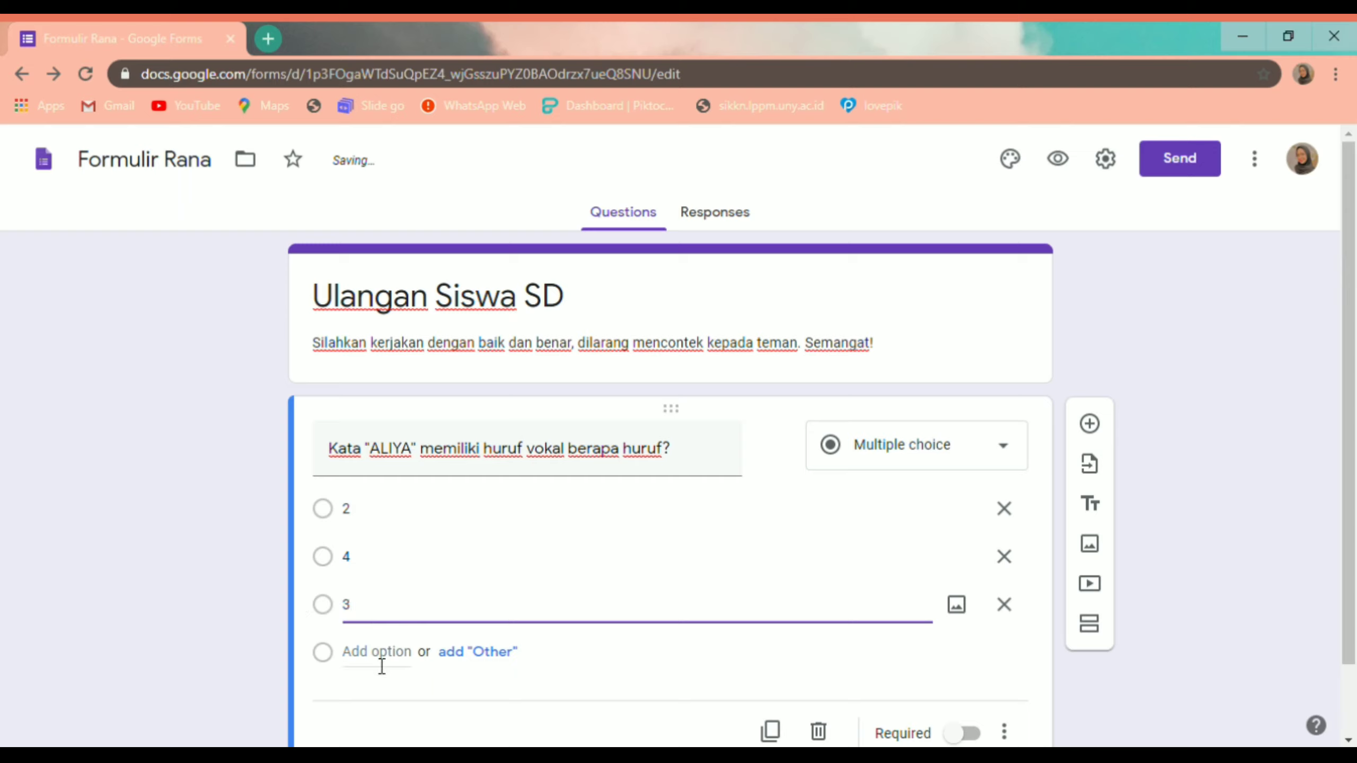
click(381, 657)
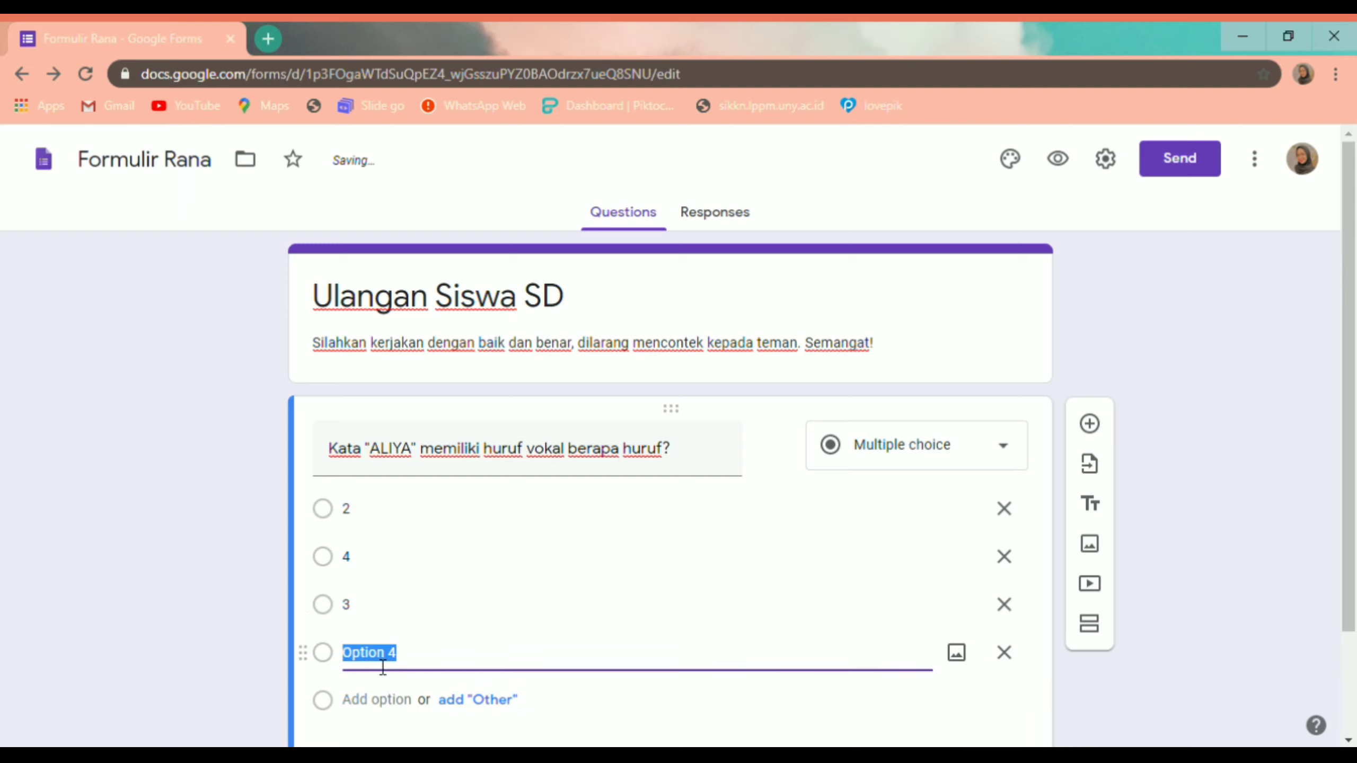
text(1)
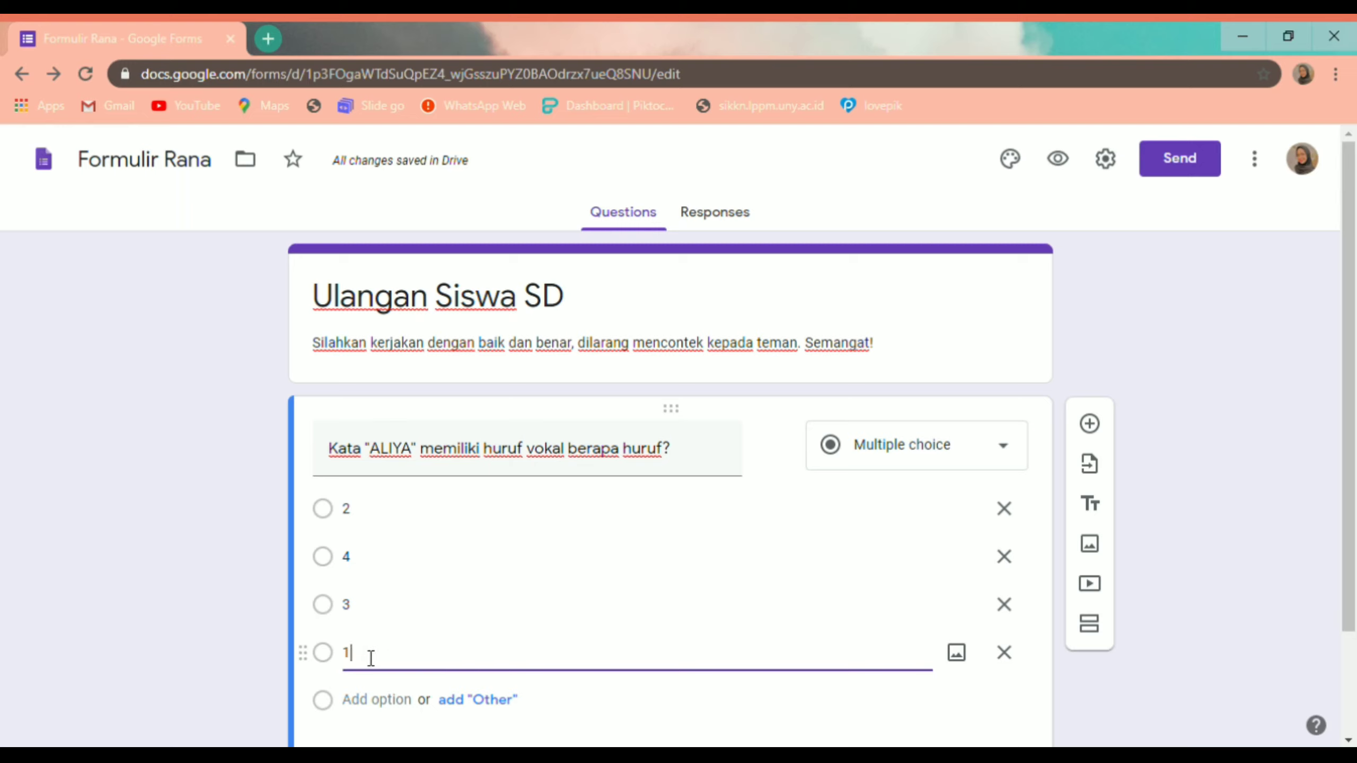
scroll(968, 692, down, 3)
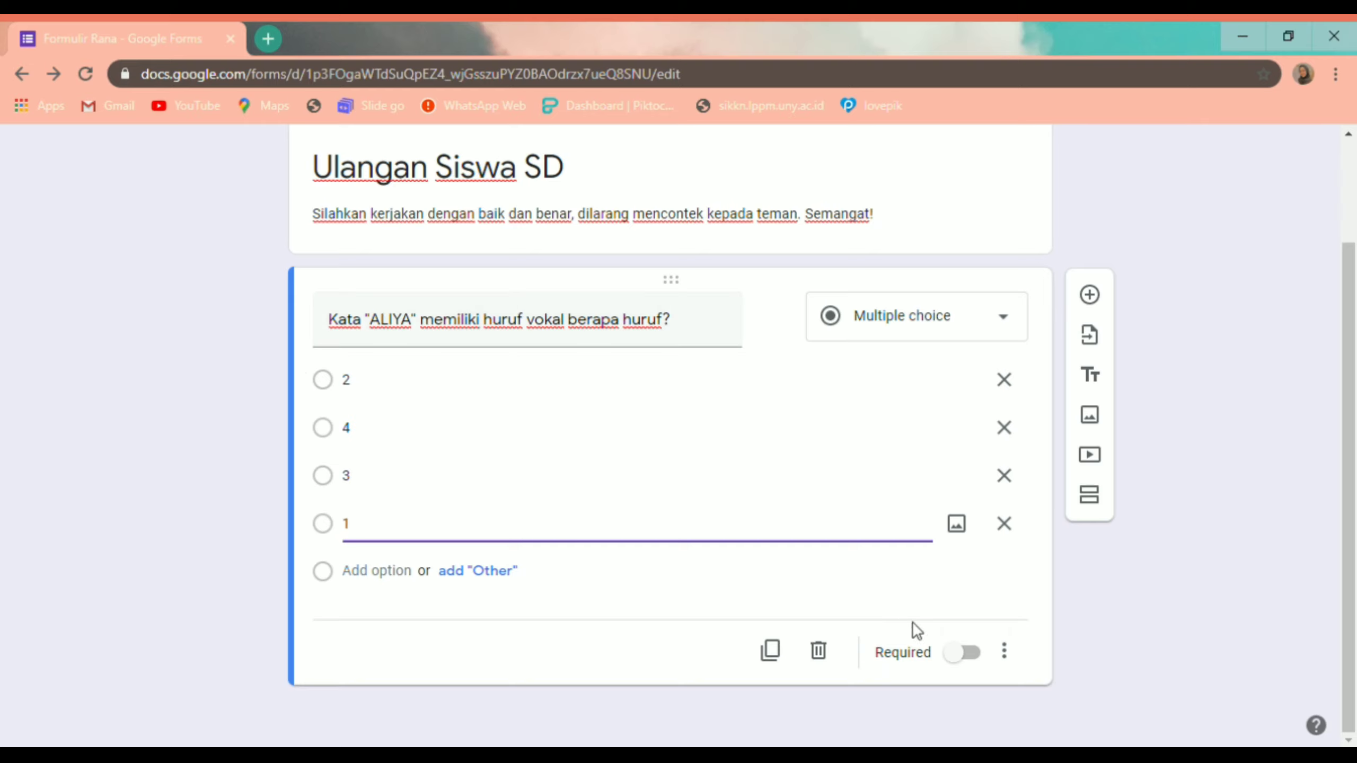
Step: Switch on Required for the ALIYA question, leaving its three-dot menu unchanged
click(959, 653)
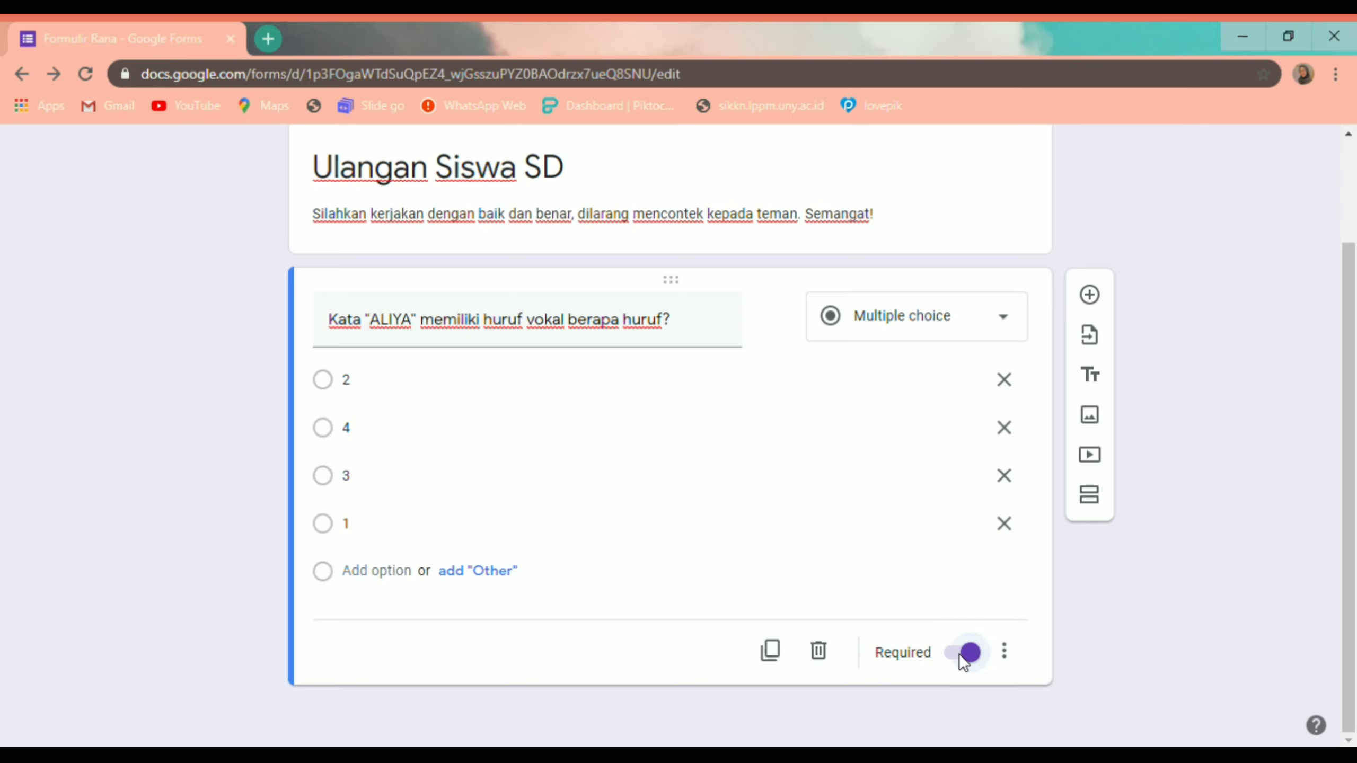
click(1015, 662)
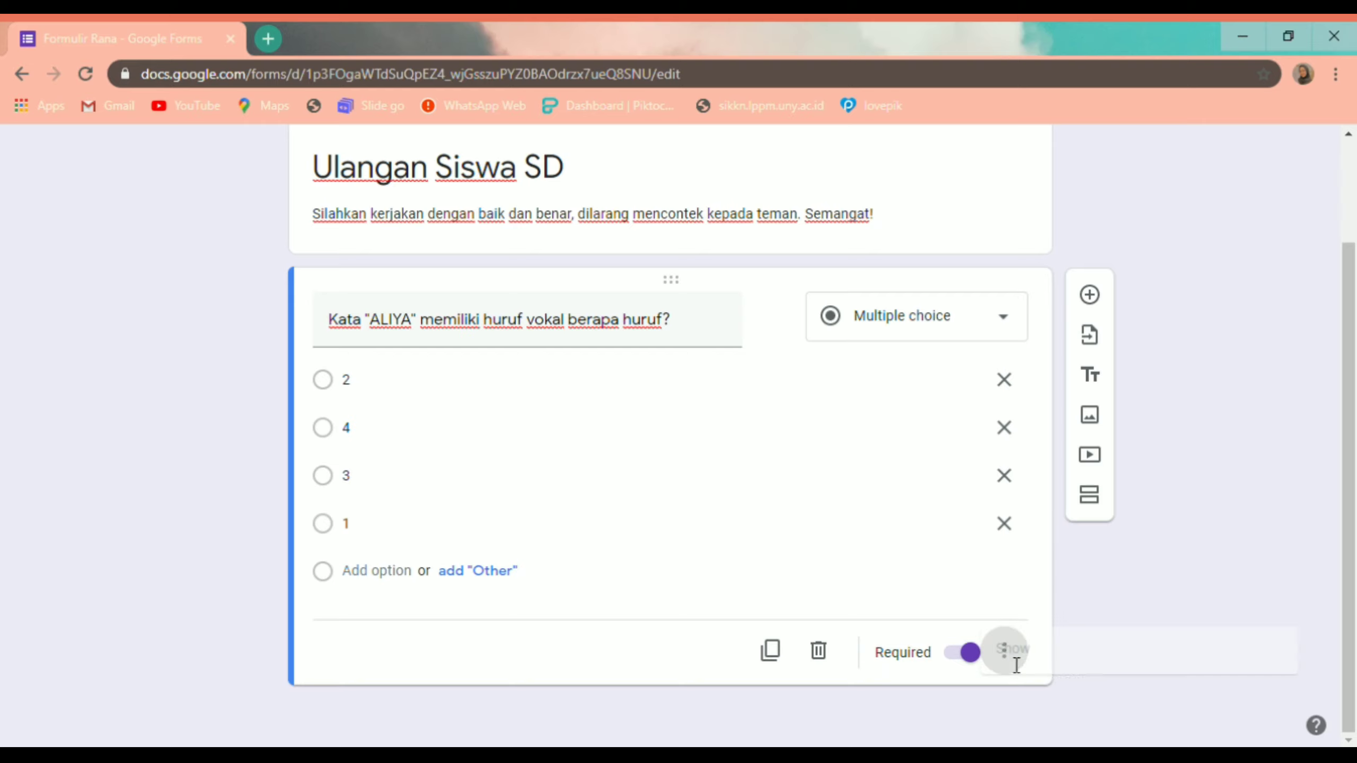
click(693, 643)
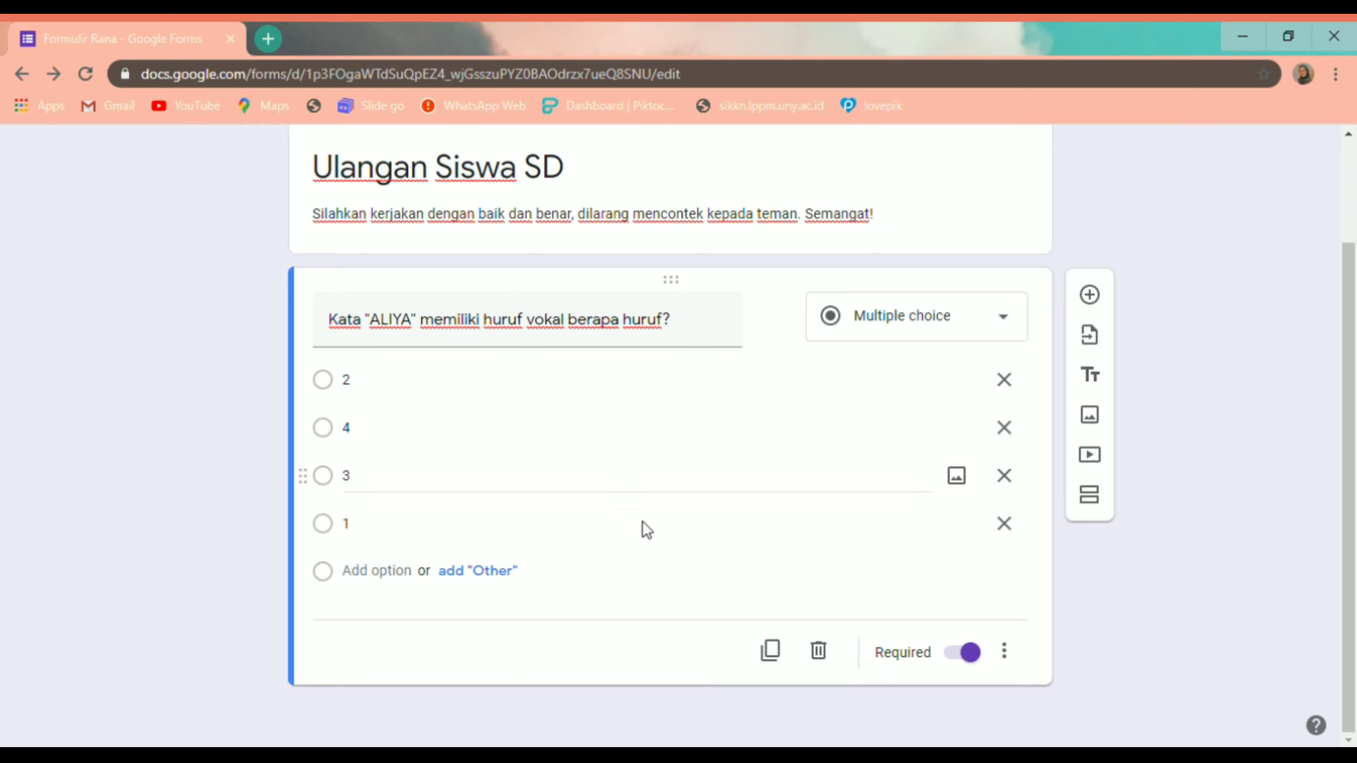
Step: Add a short-answer question 'Siapa nama kamu?' and insert another blank question below it
click(1090, 294)
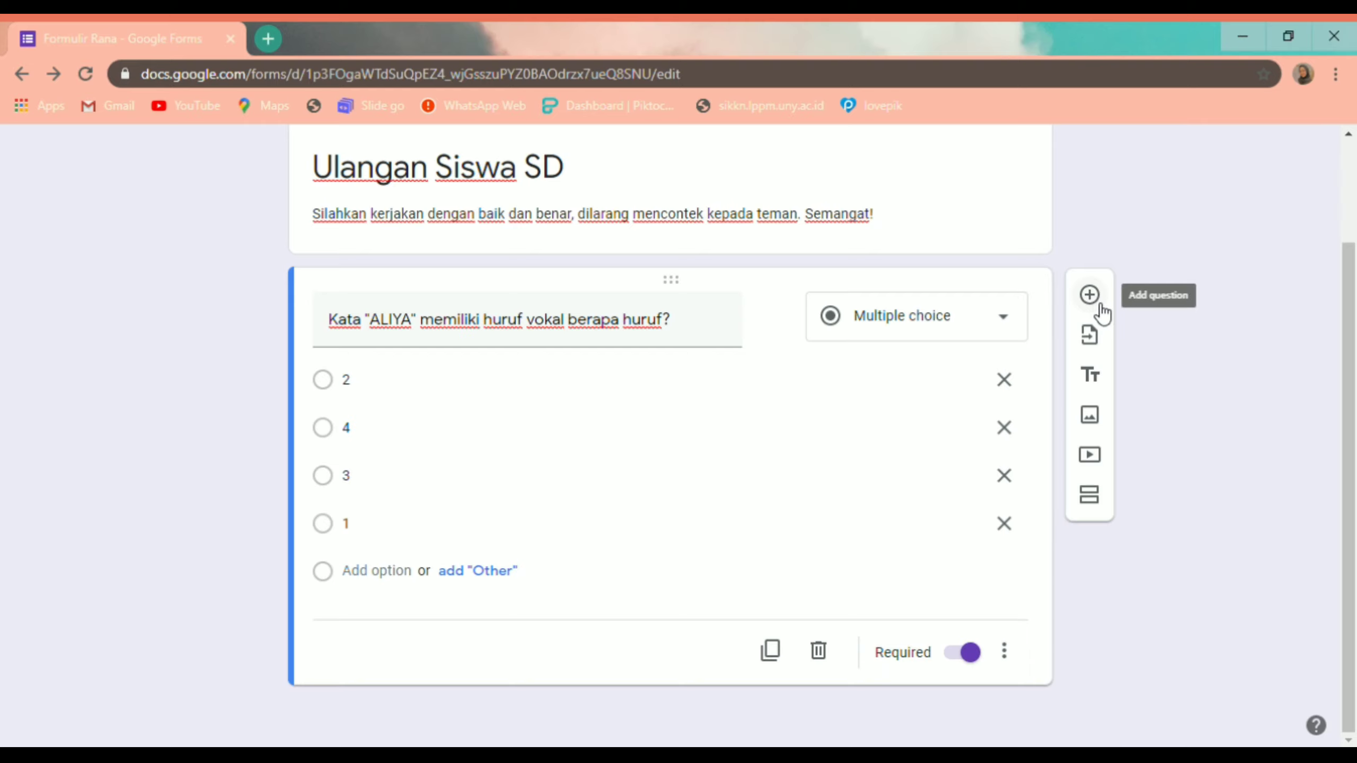
click(1089, 295)
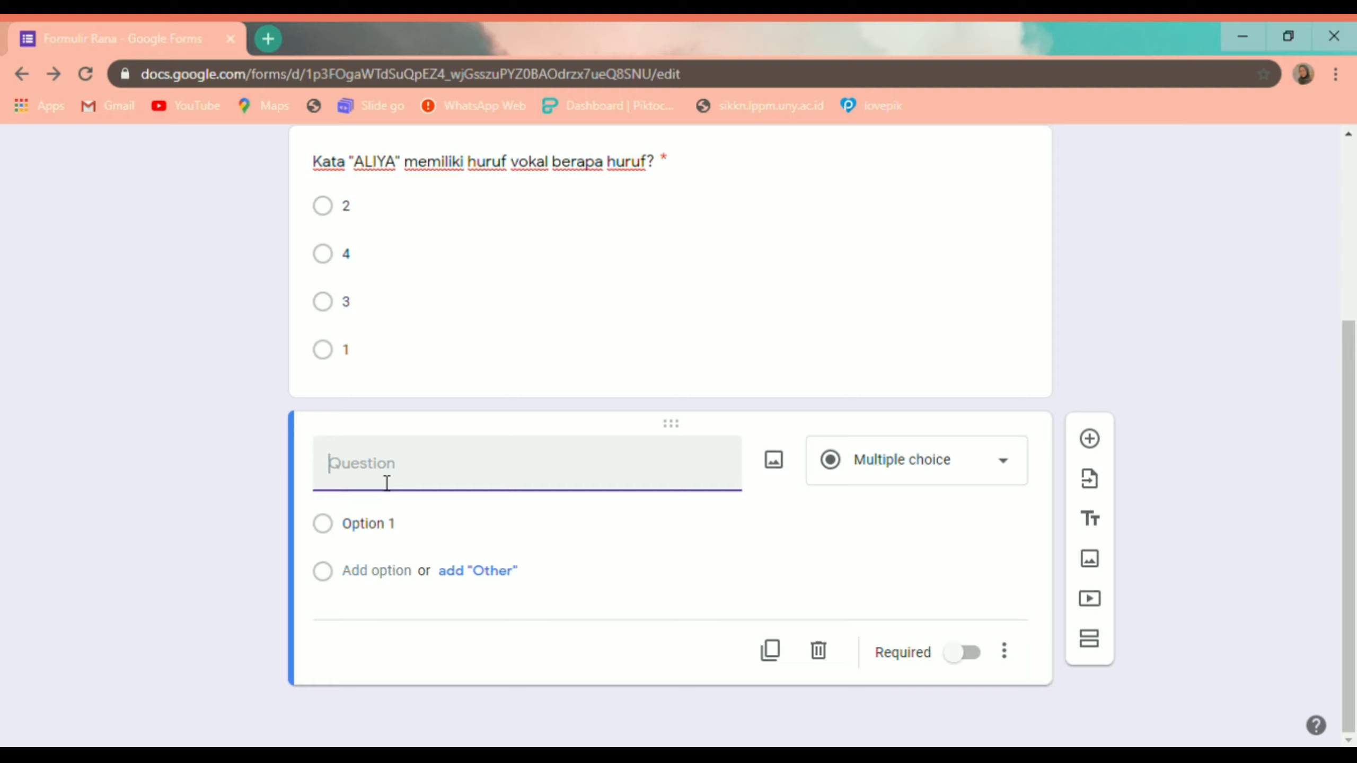
text(Siapa)
text(iapa nama)
text( kamu?)
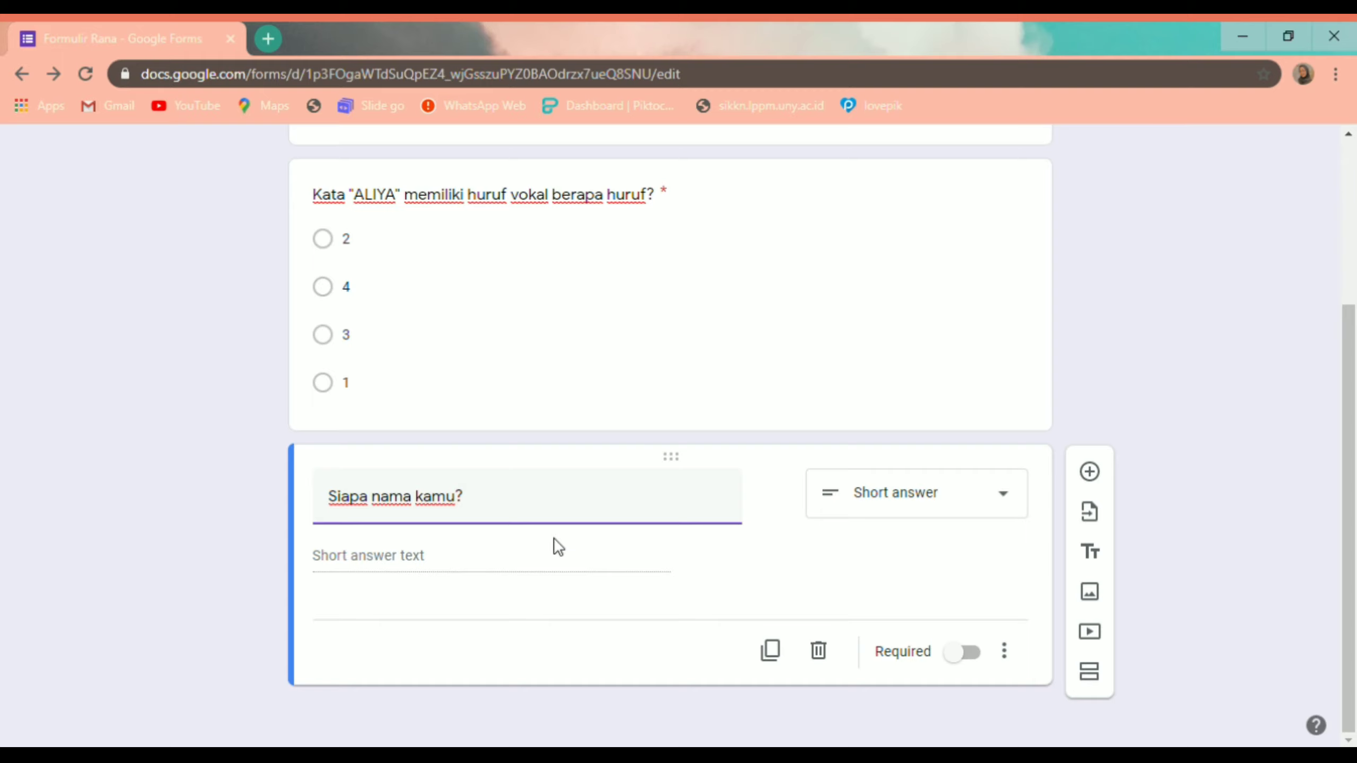
click(914, 512)
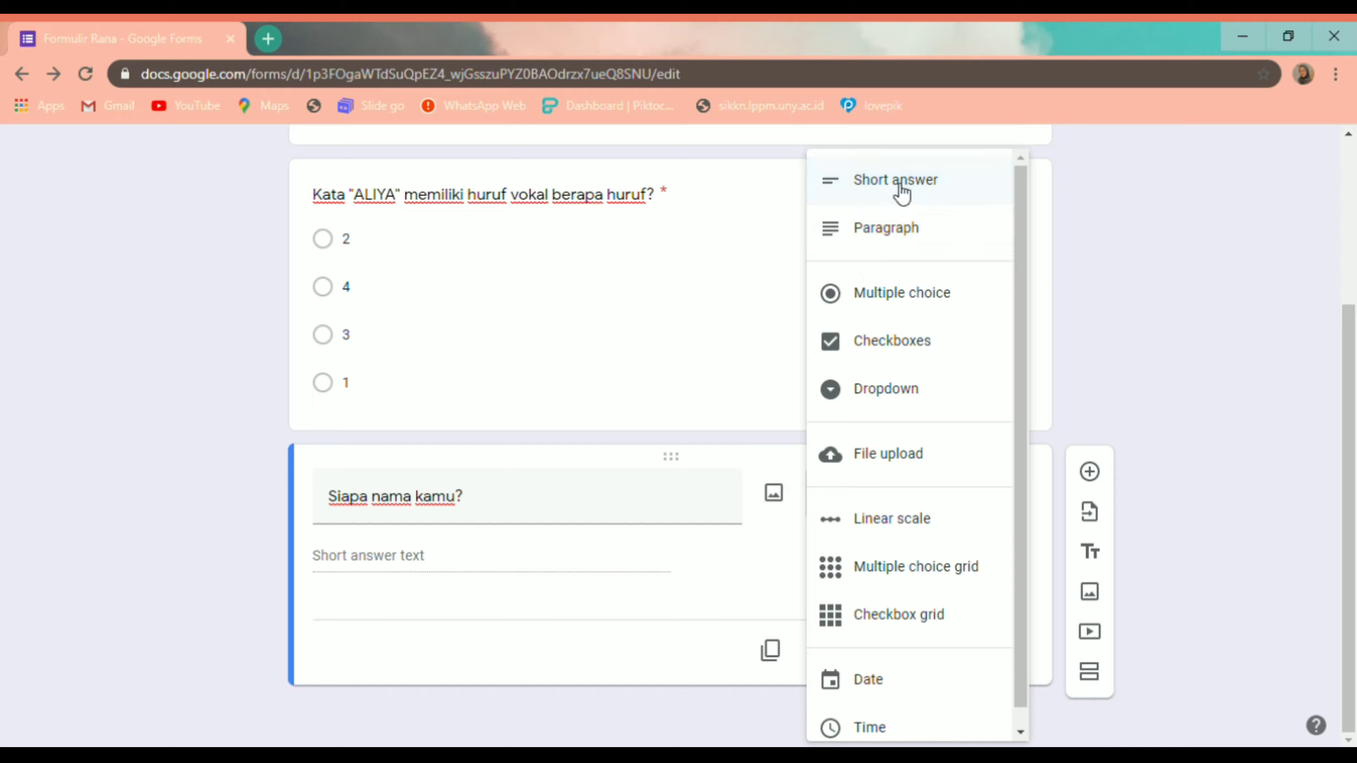
click(581, 581)
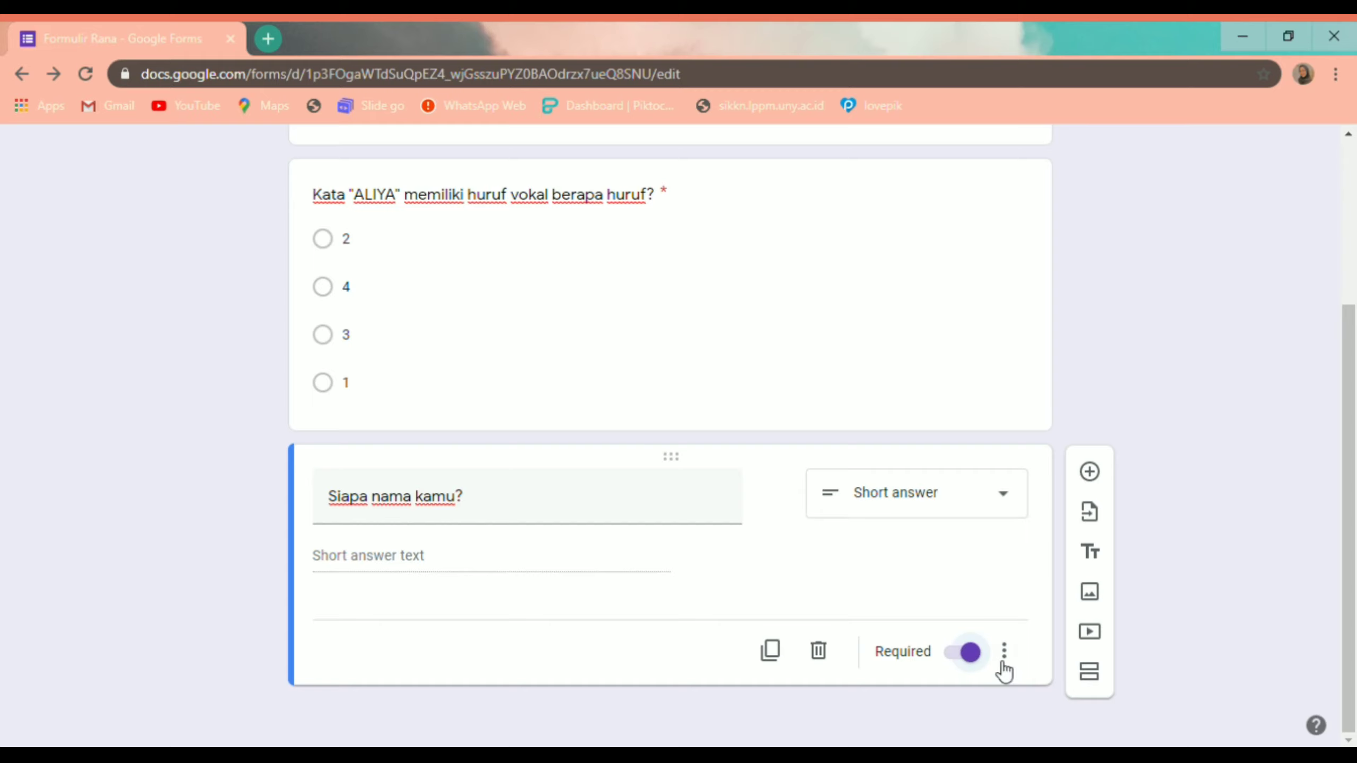
click(1090, 473)
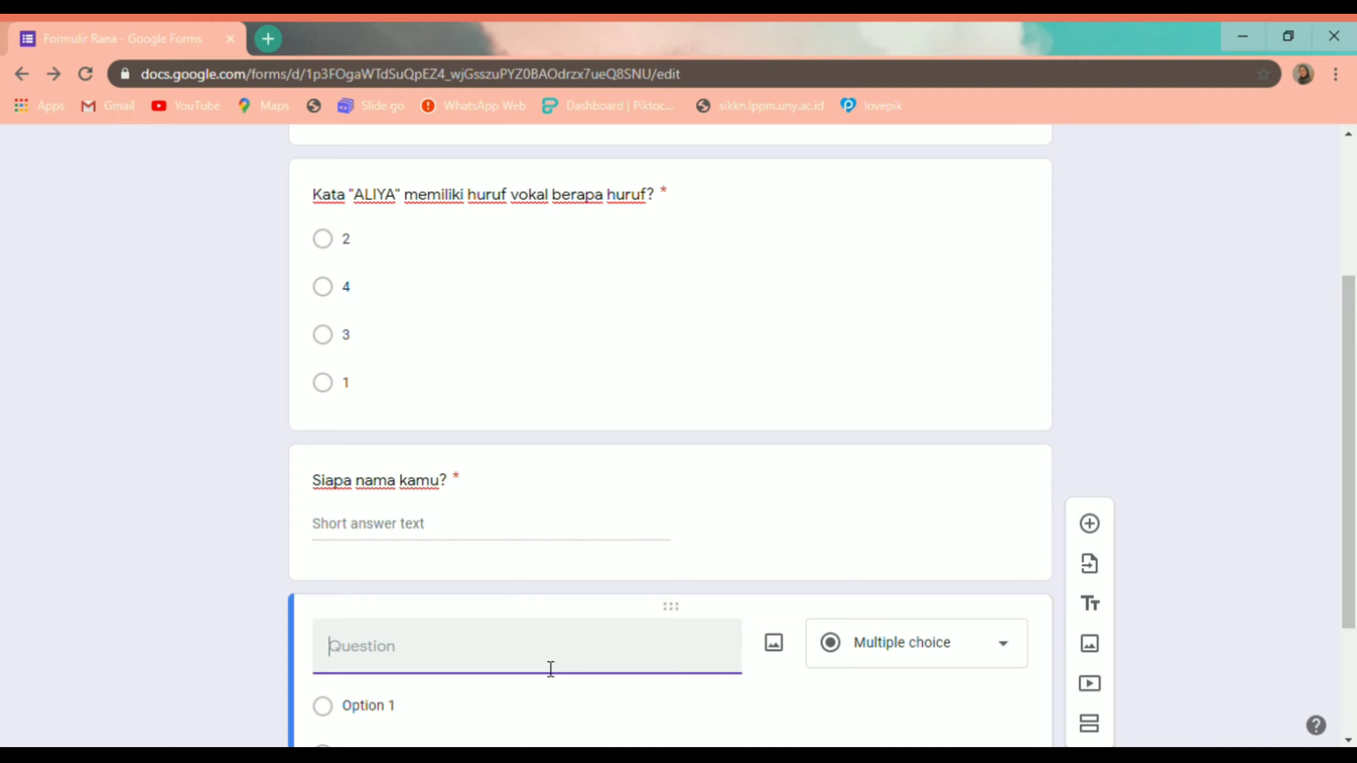
Step: Title the question 'Apa jenis kelamin kamu?' and make it a dropdown
text(Apa jenis kelamin kam)
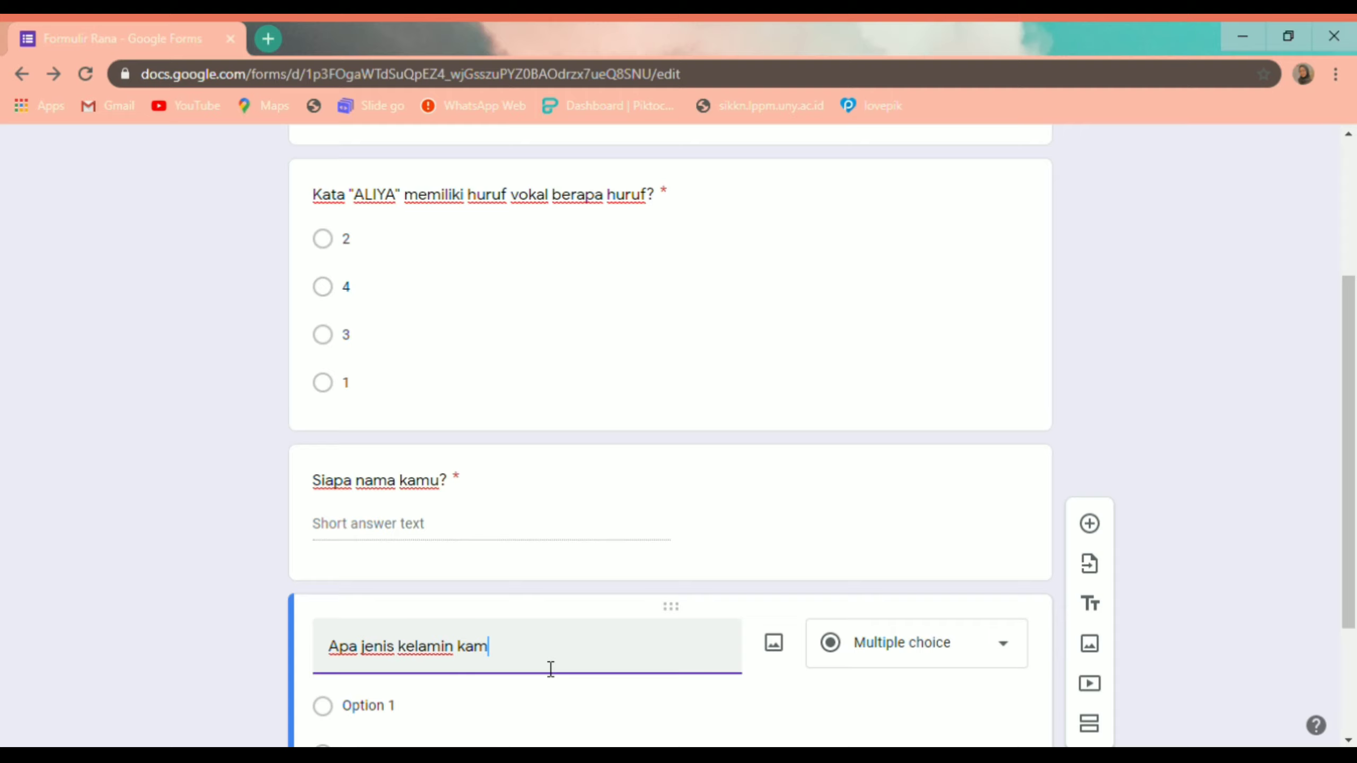
text(u?)
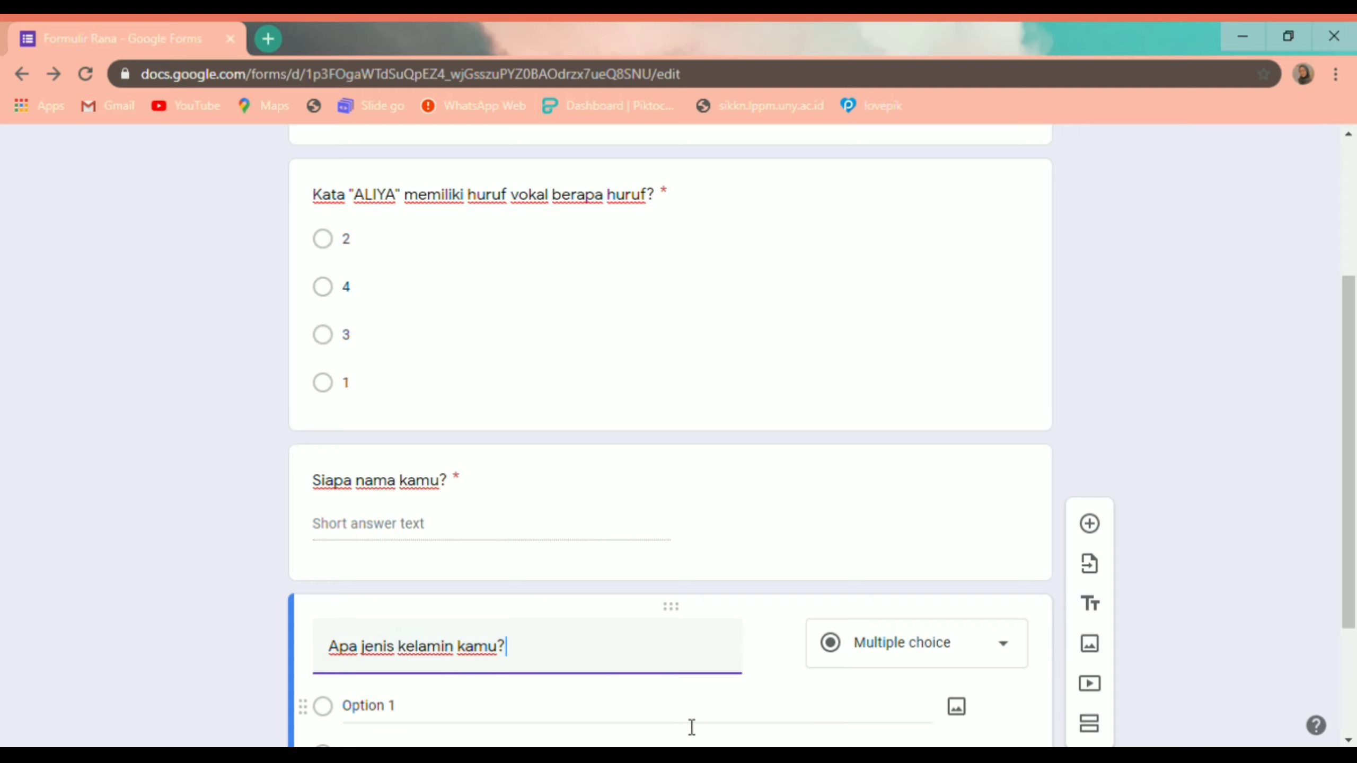
scroll(681, 720, down, 3)
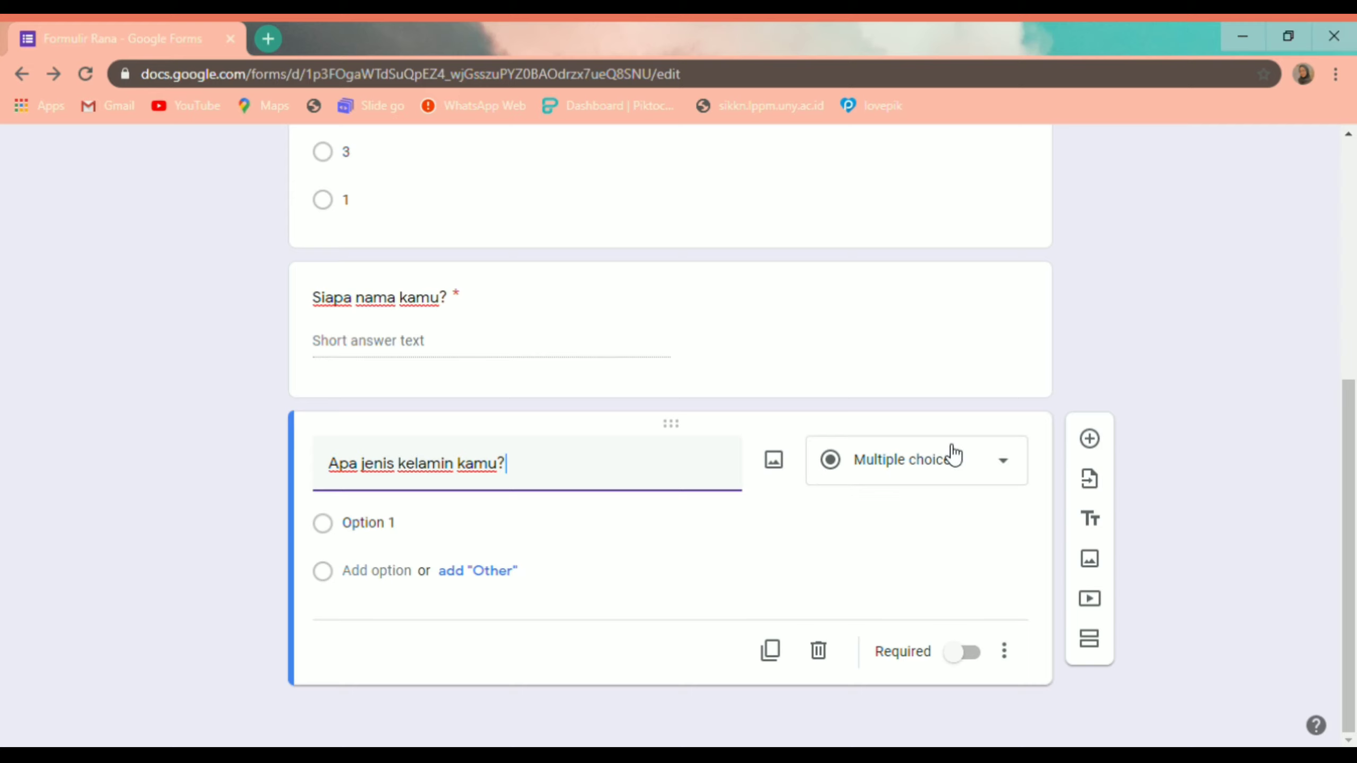
click(909, 458)
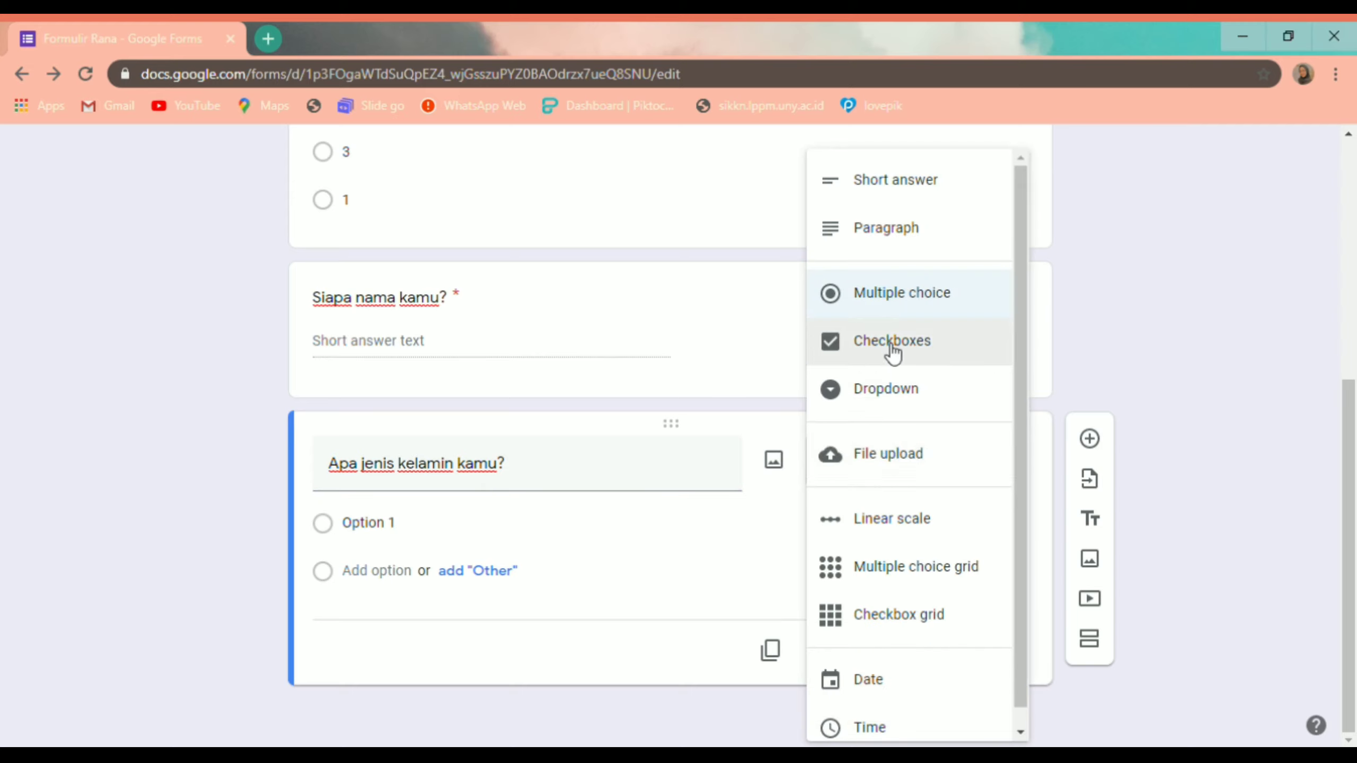
click(898, 396)
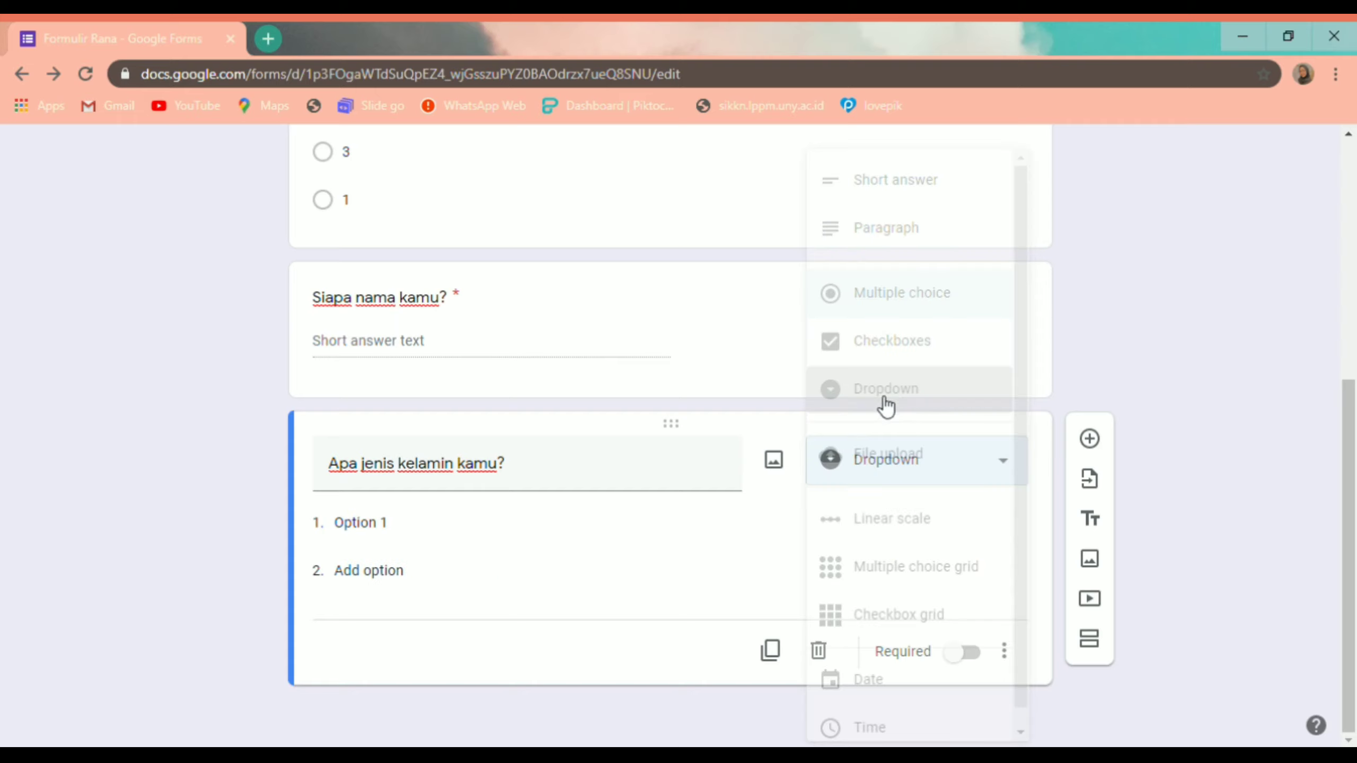
Step: Give the dropdown the options Perempuan and Laki-laki and mark it required
click(390, 537)
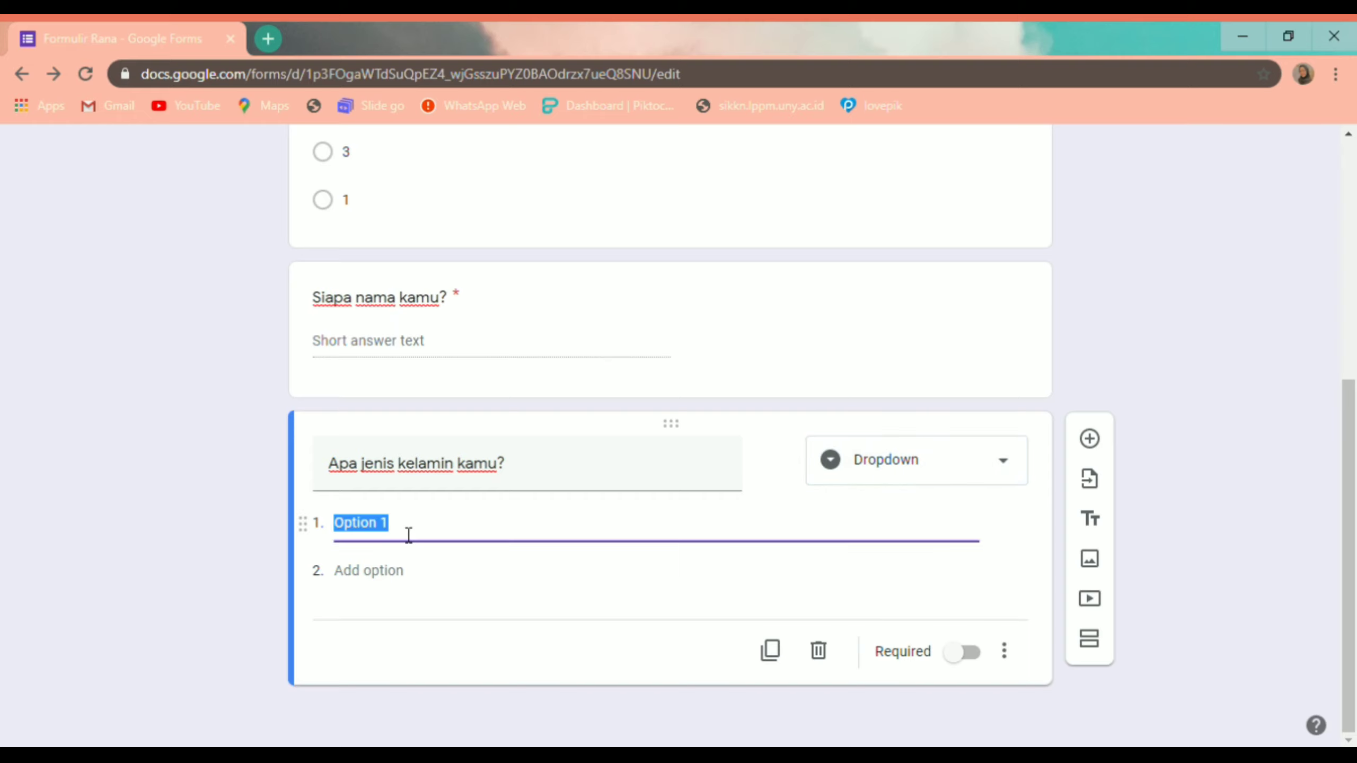
text(Perempuan)
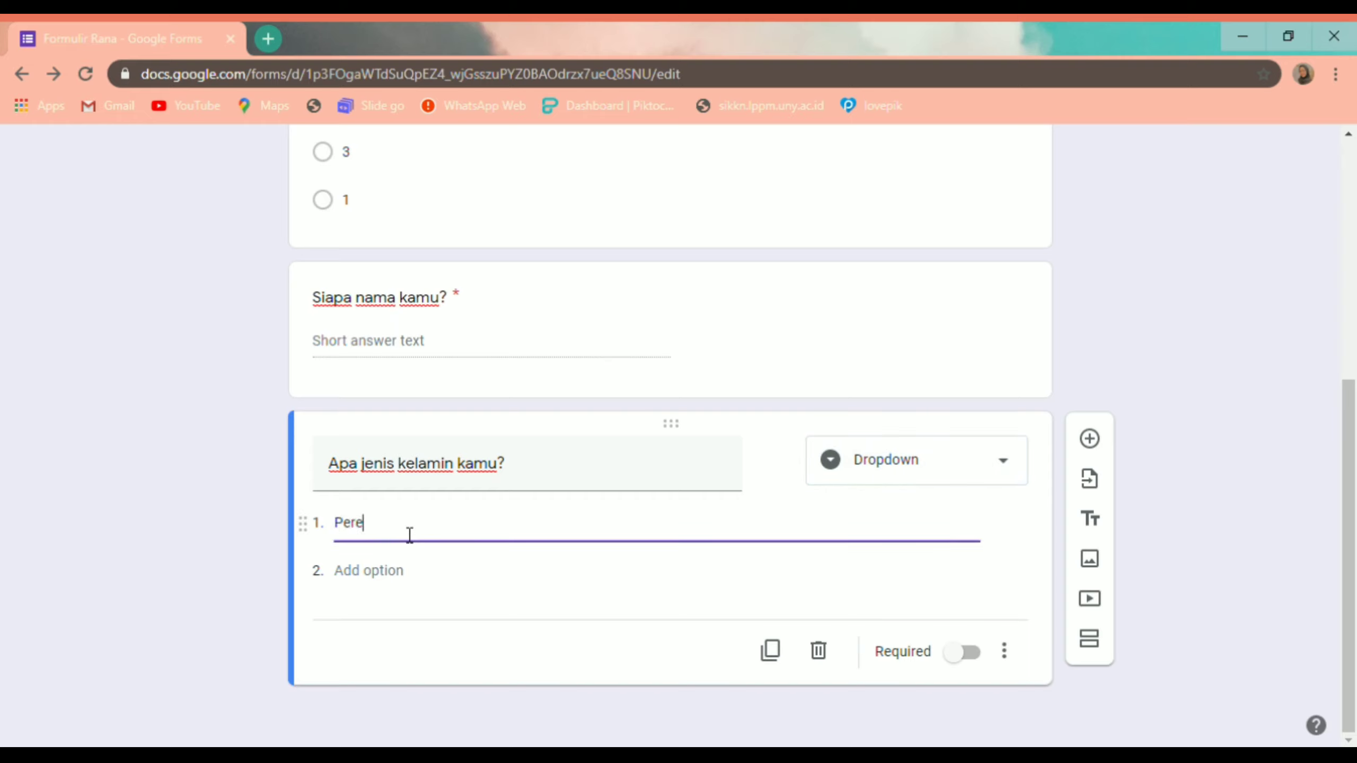
click(393, 572)
text(Laki)
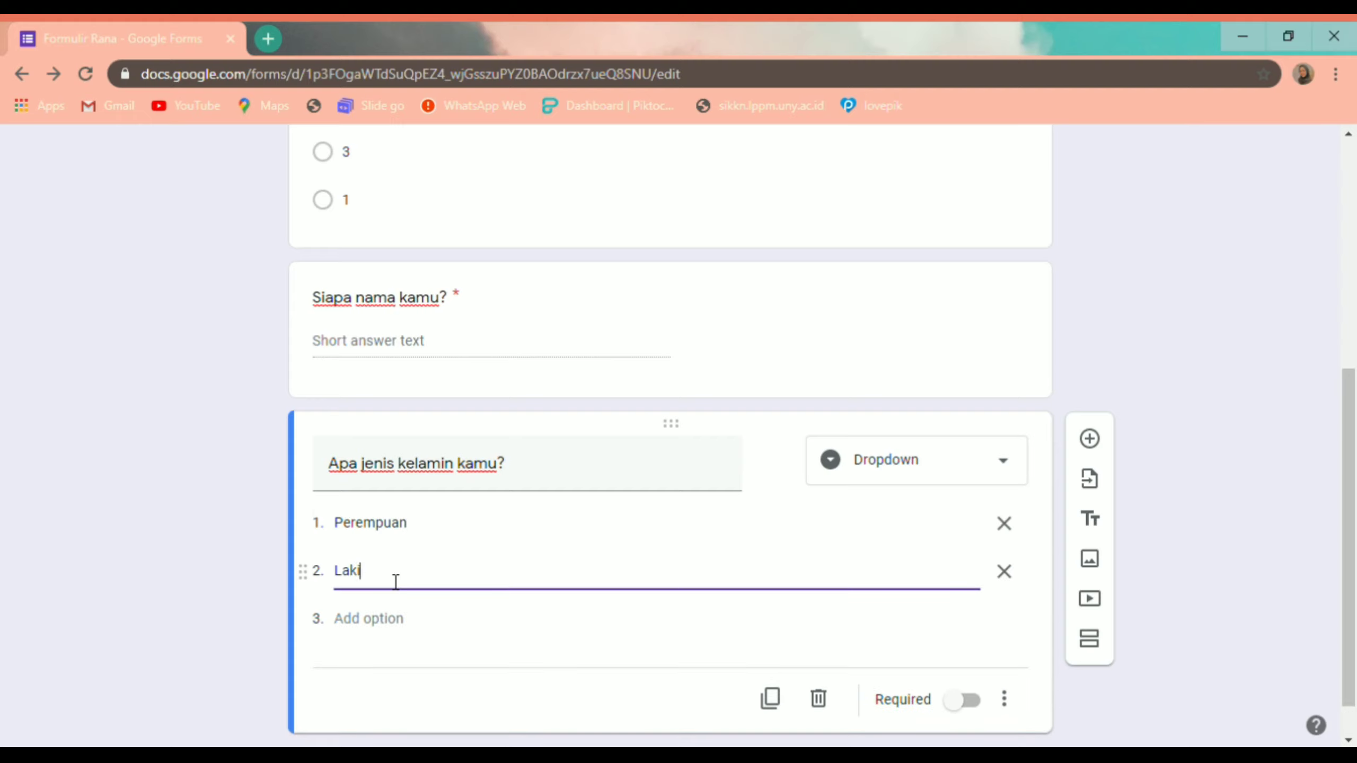
text(-laki)
click(668, 683)
click(943, 704)
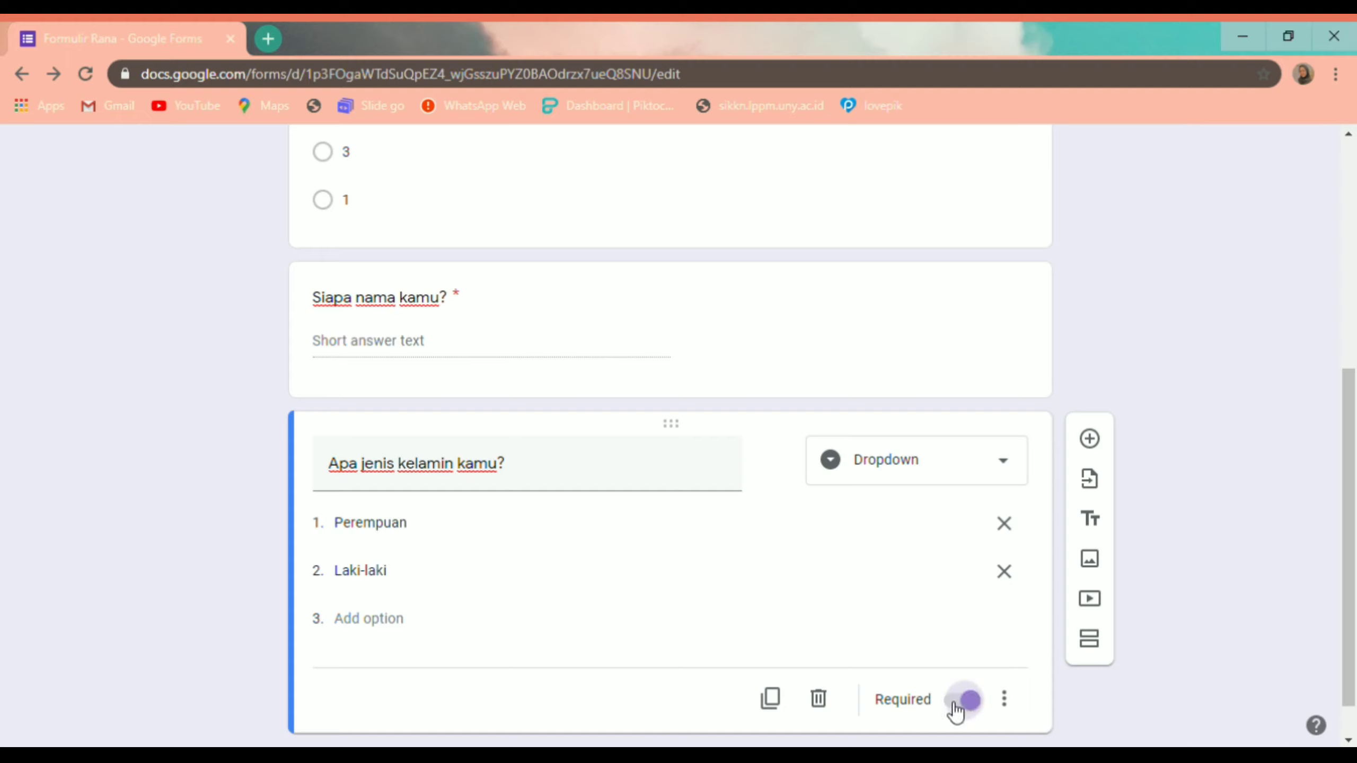
Step: Add a new question titled 'Seberapa pandai kamu membaca buku cerita berbahasa Inggris?'
click(1089, 439)
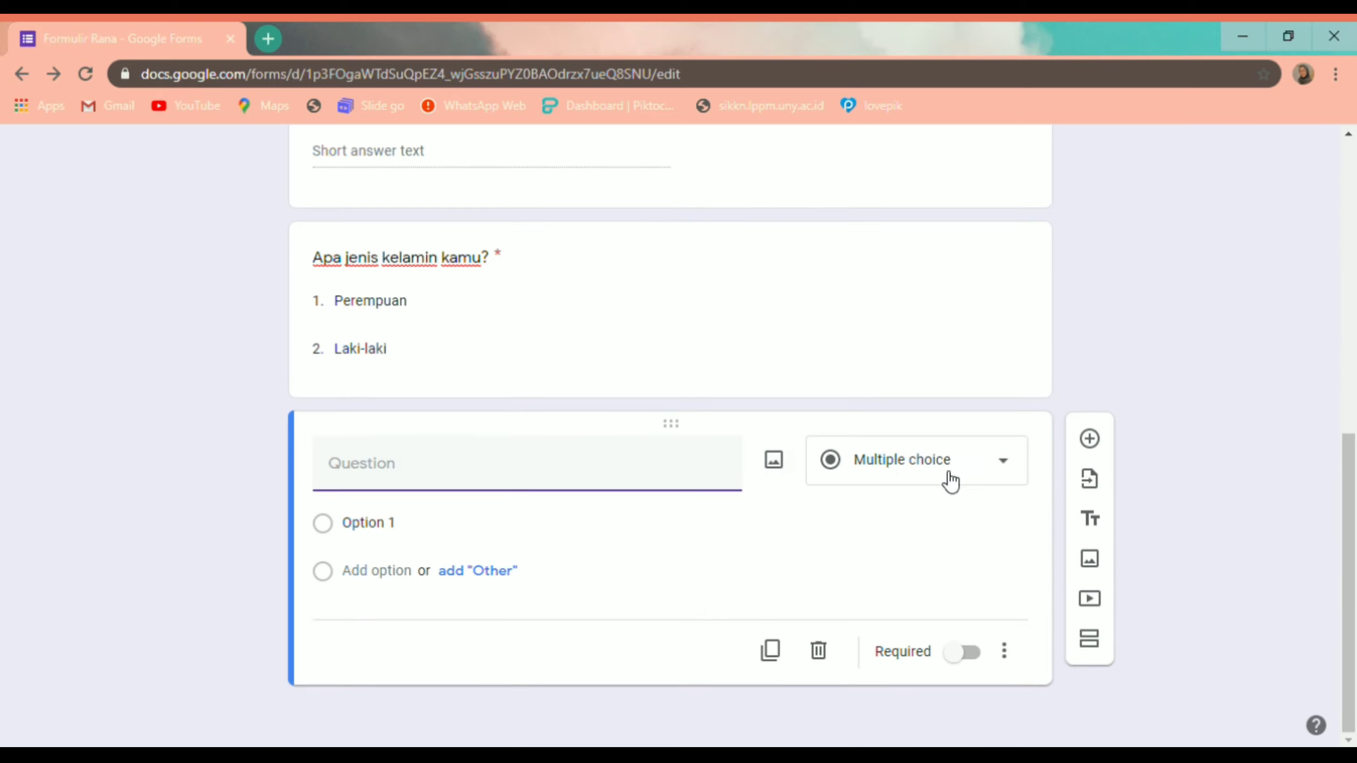
click(995, 458)
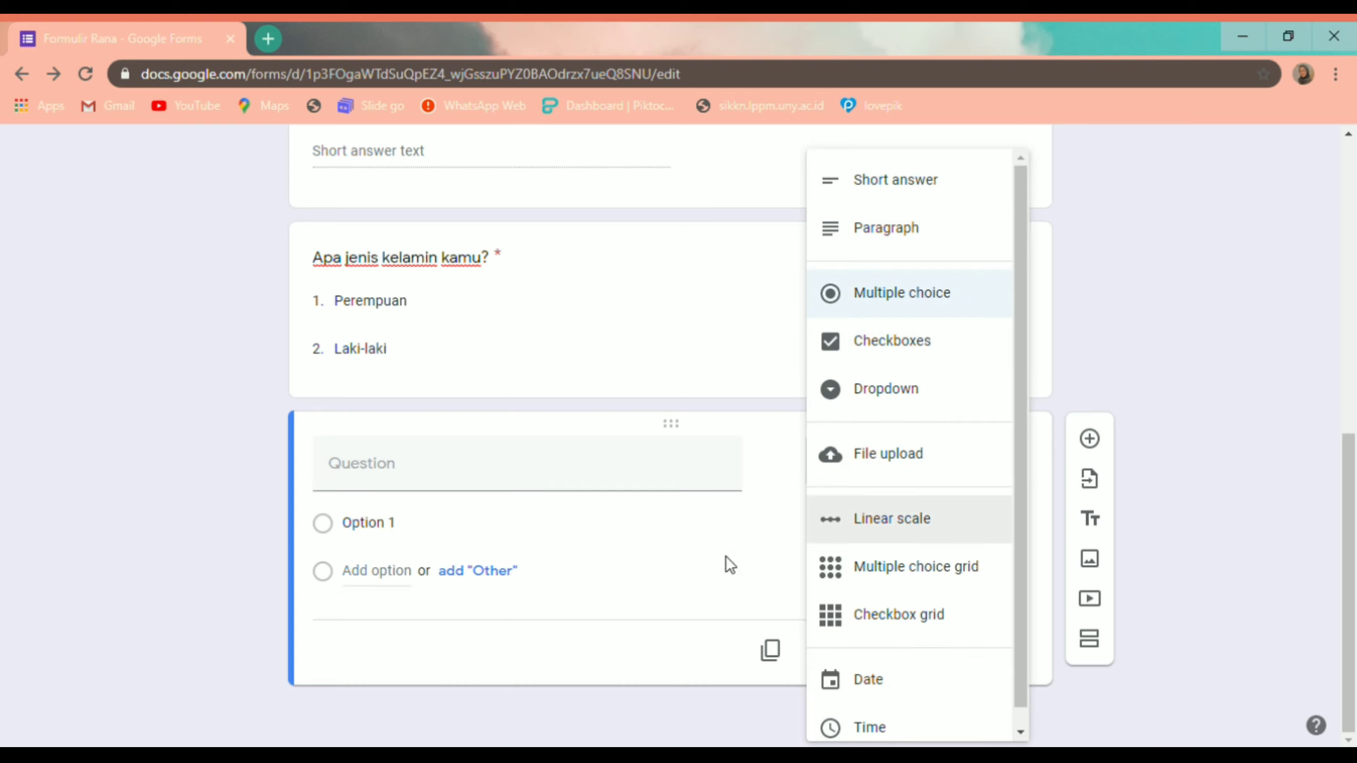
click(715, 579)
click(618, 483)
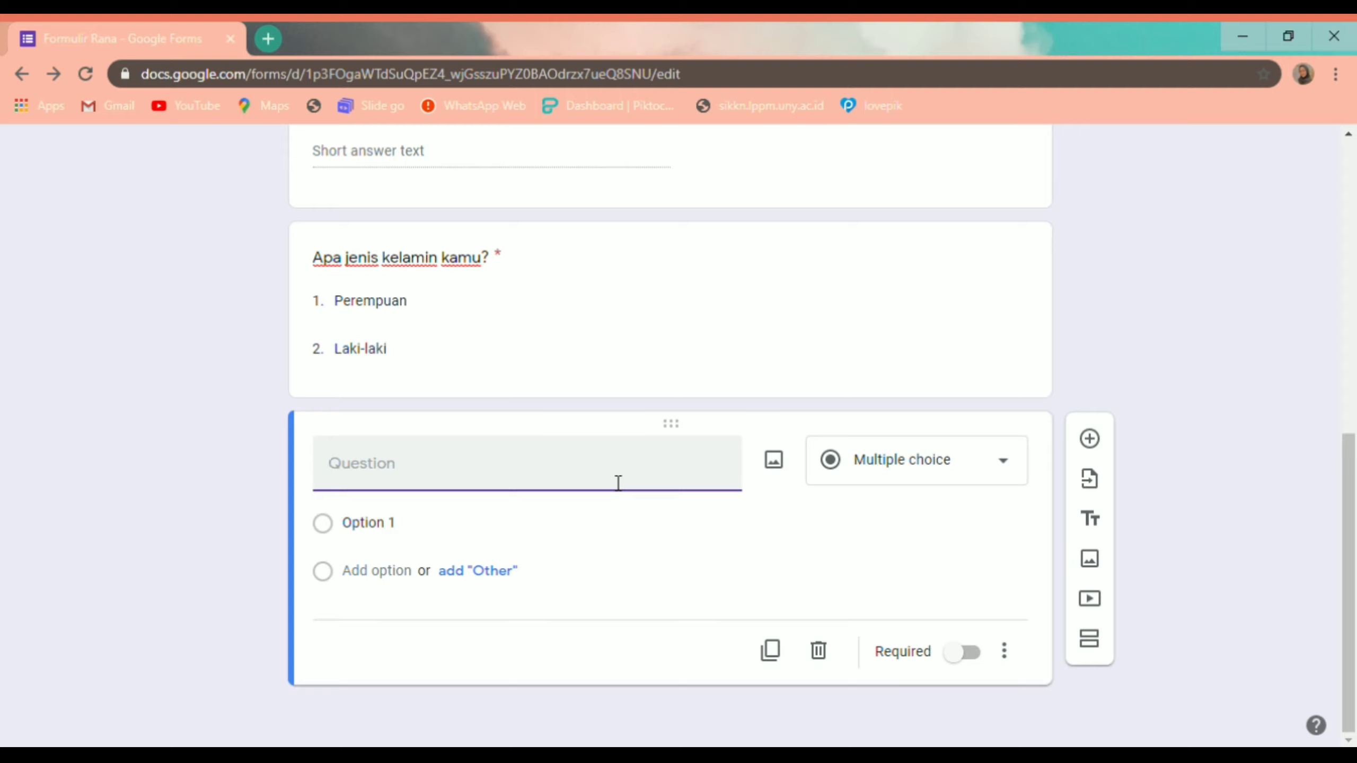
text(Seberapa pand)
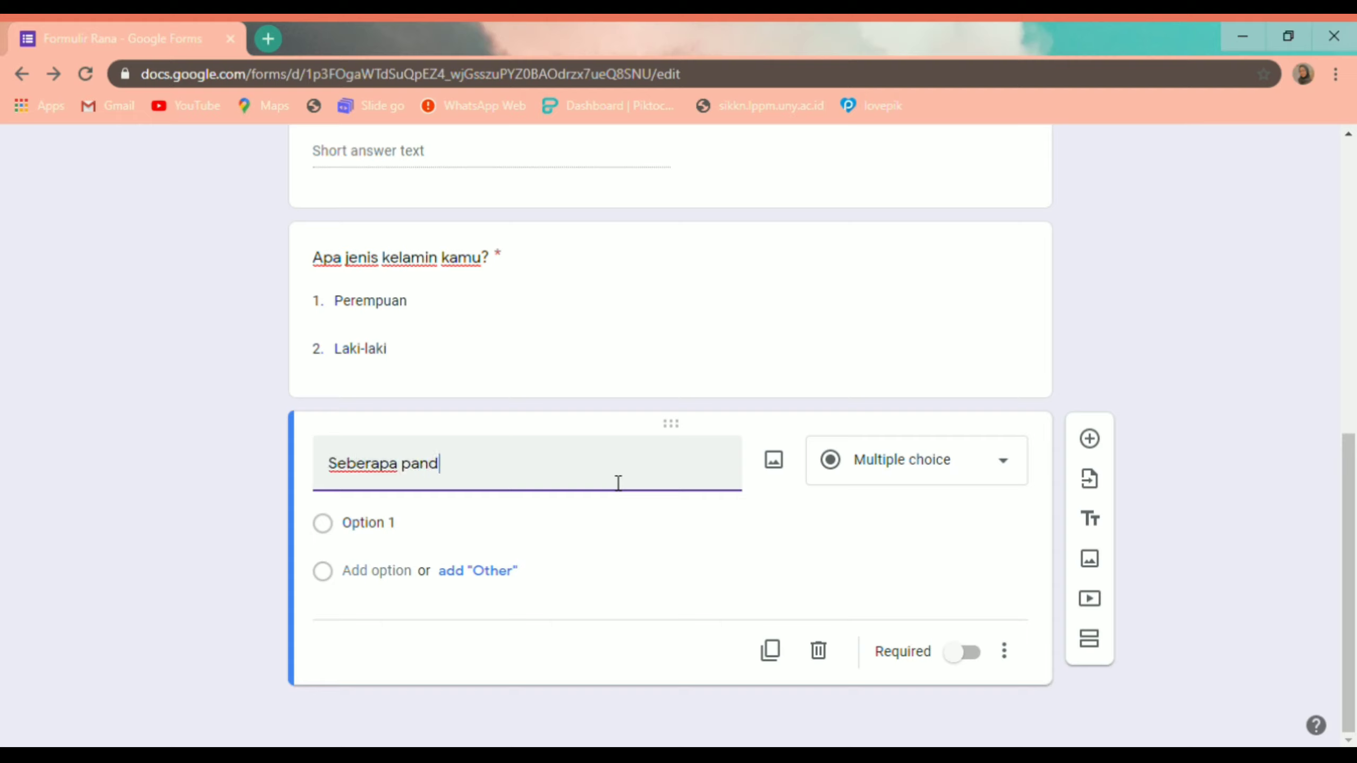
text(ai kamu membanca)
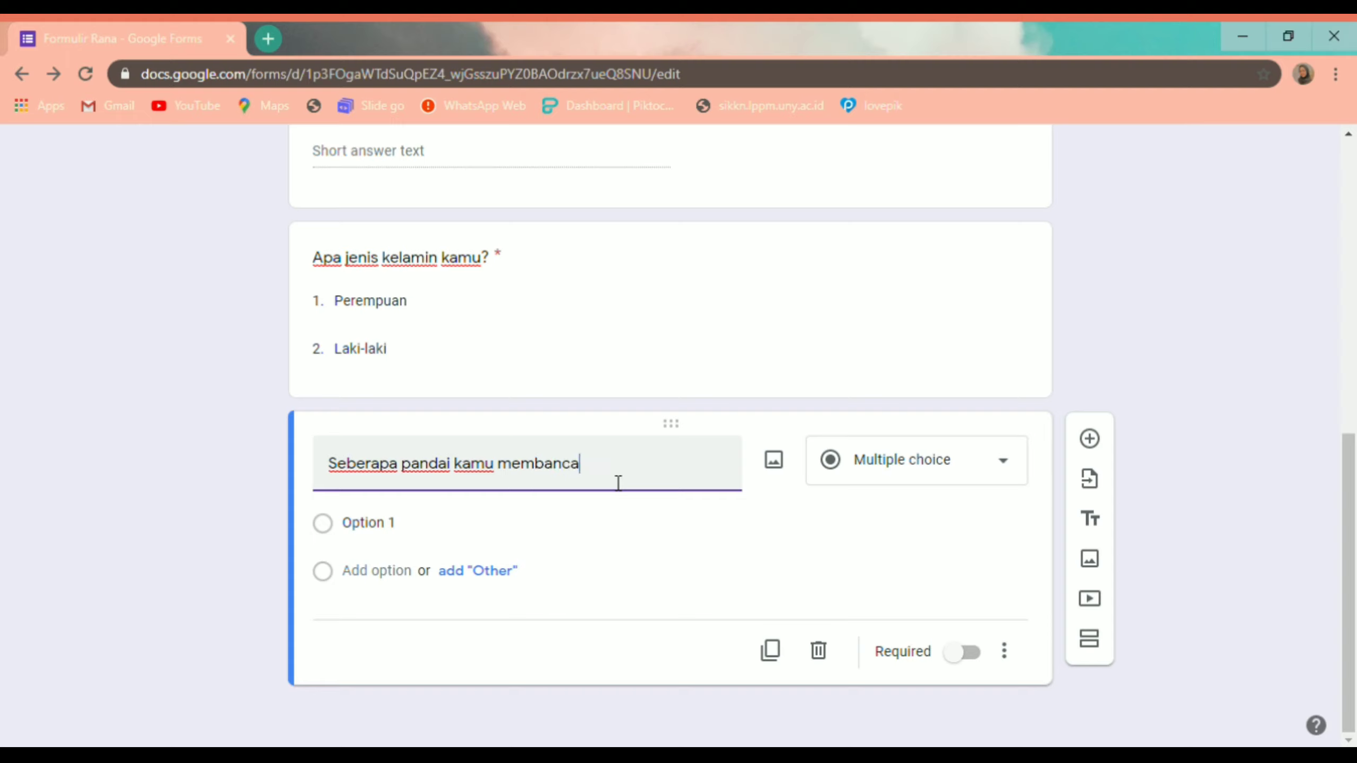
key(BackSpace)
key(BackSpace)
key(BackSpace)
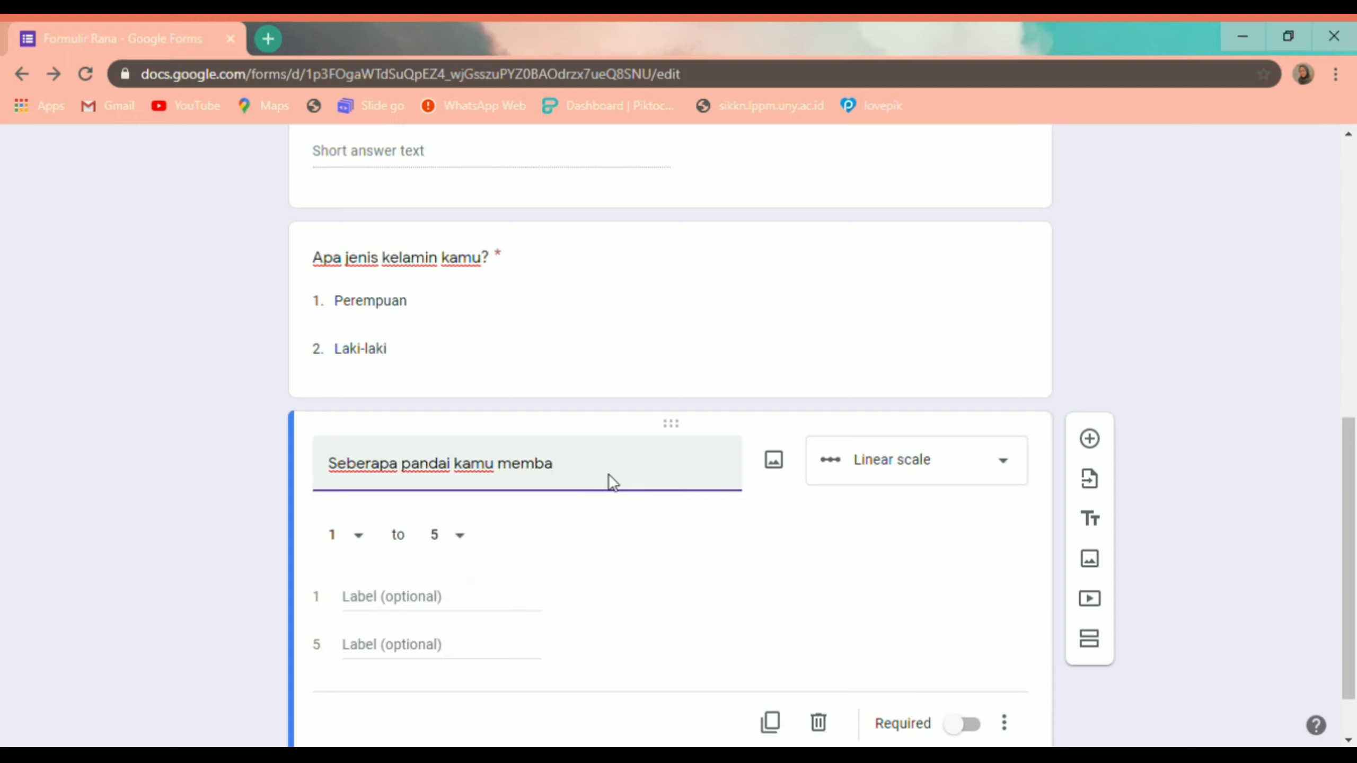
text(ca buku cerita be)
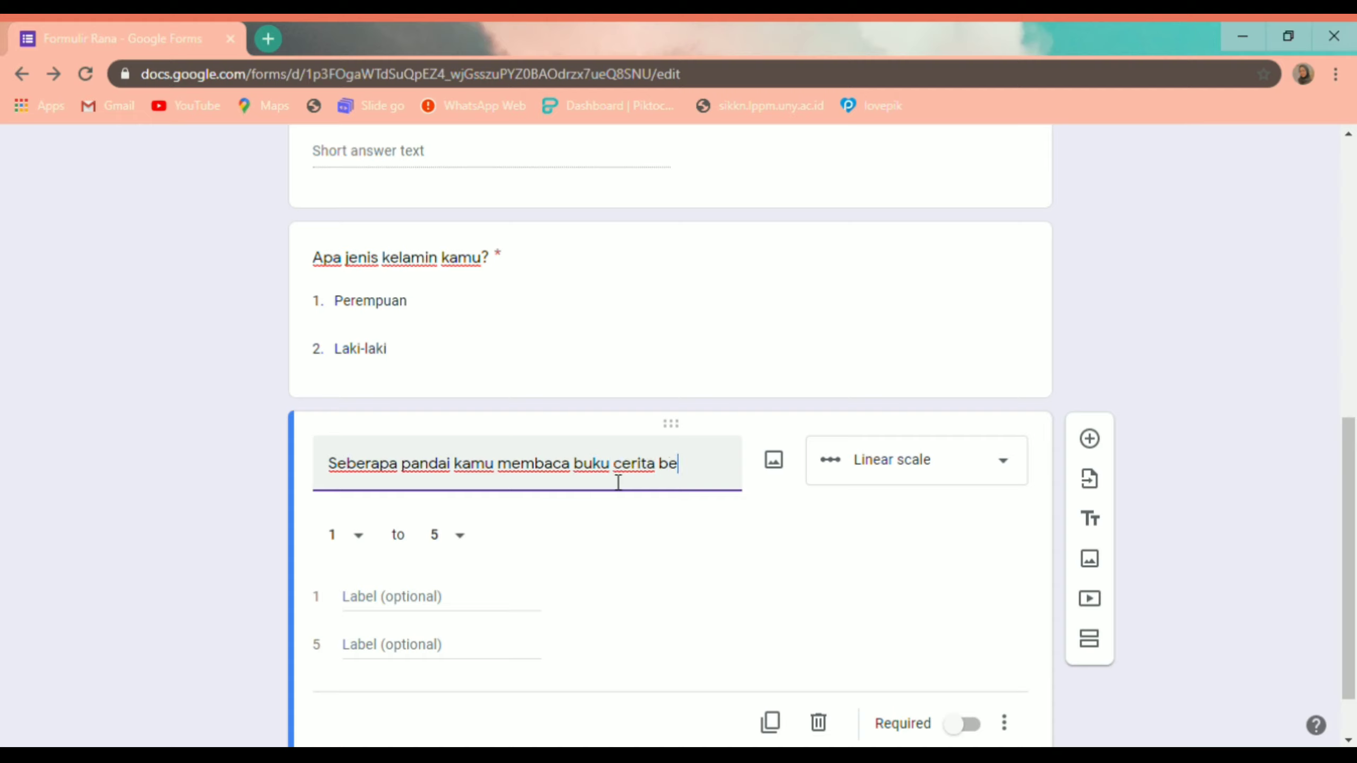
text(rbahasa Ing)
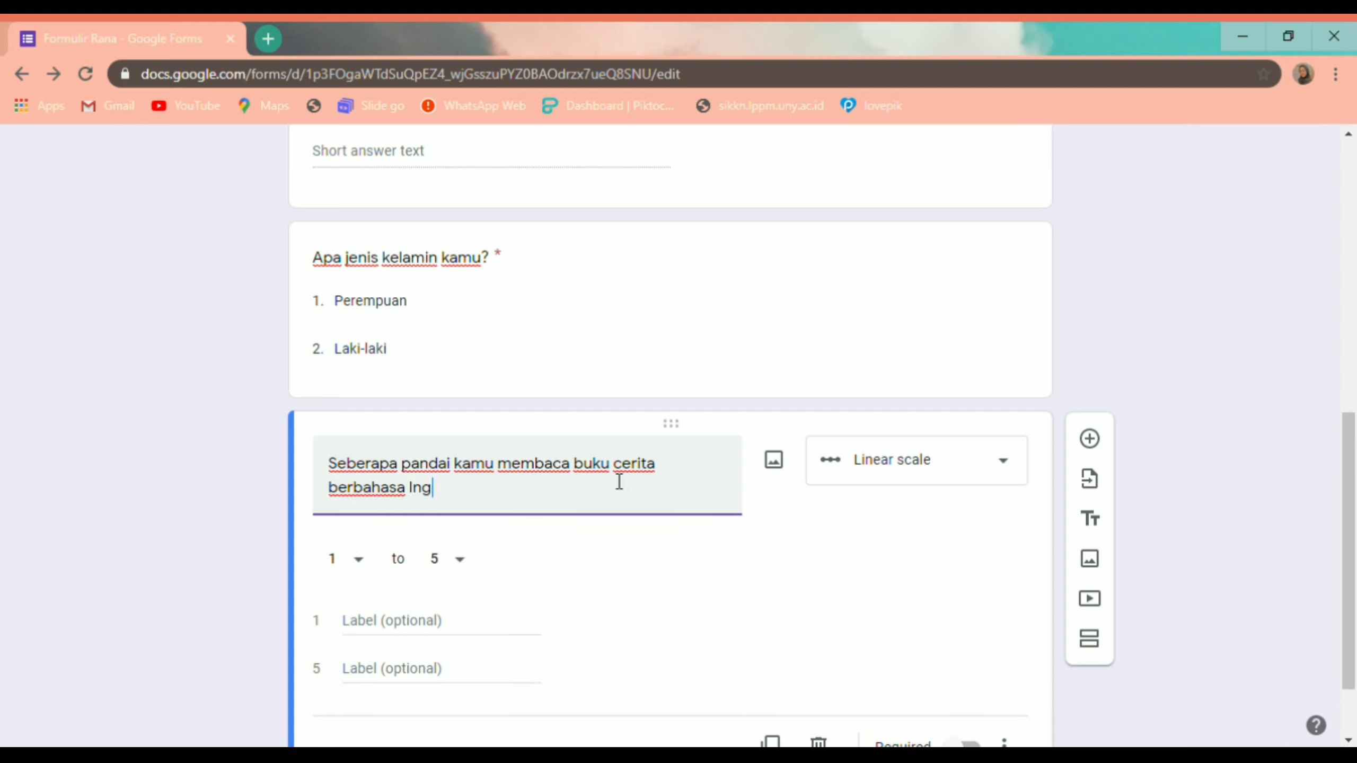
text(gris?)
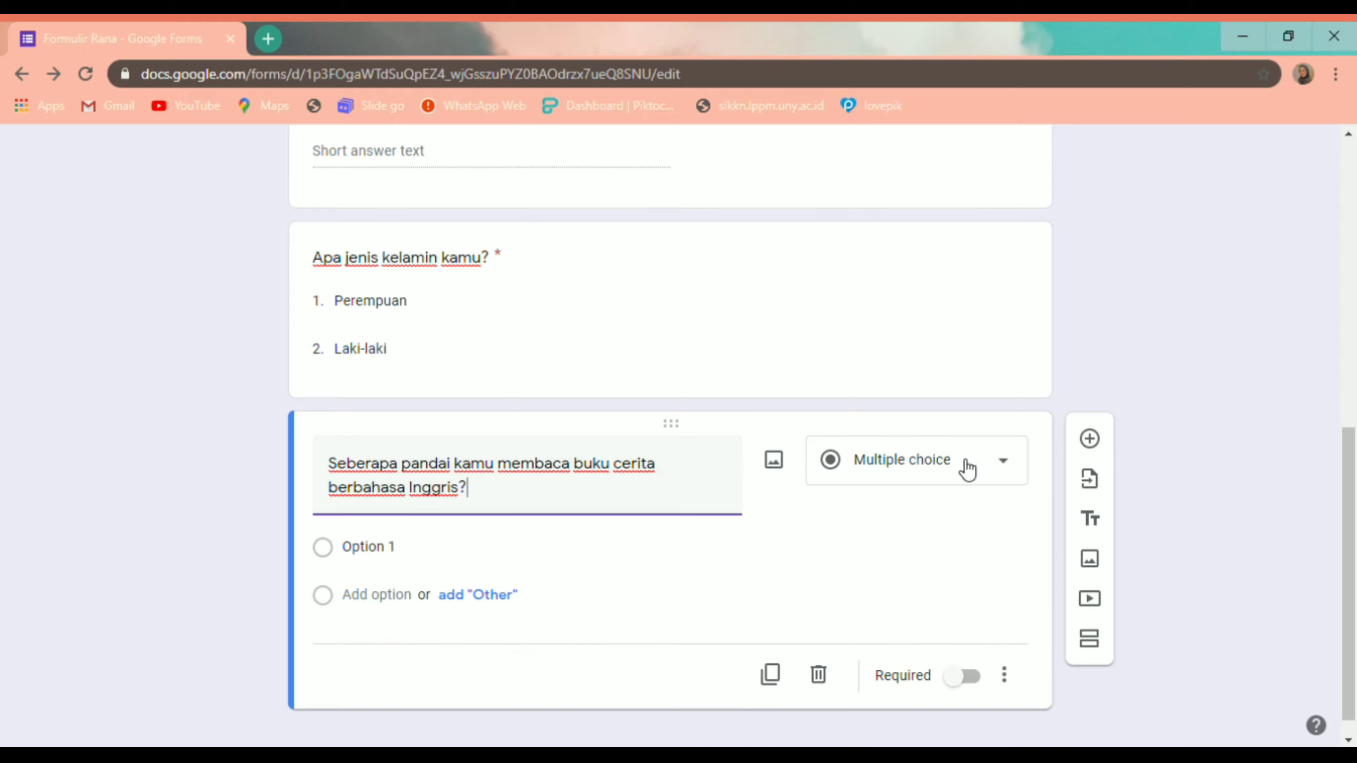
Step: Make the reading question a linear scale from 1 to 5
click(996, 465)
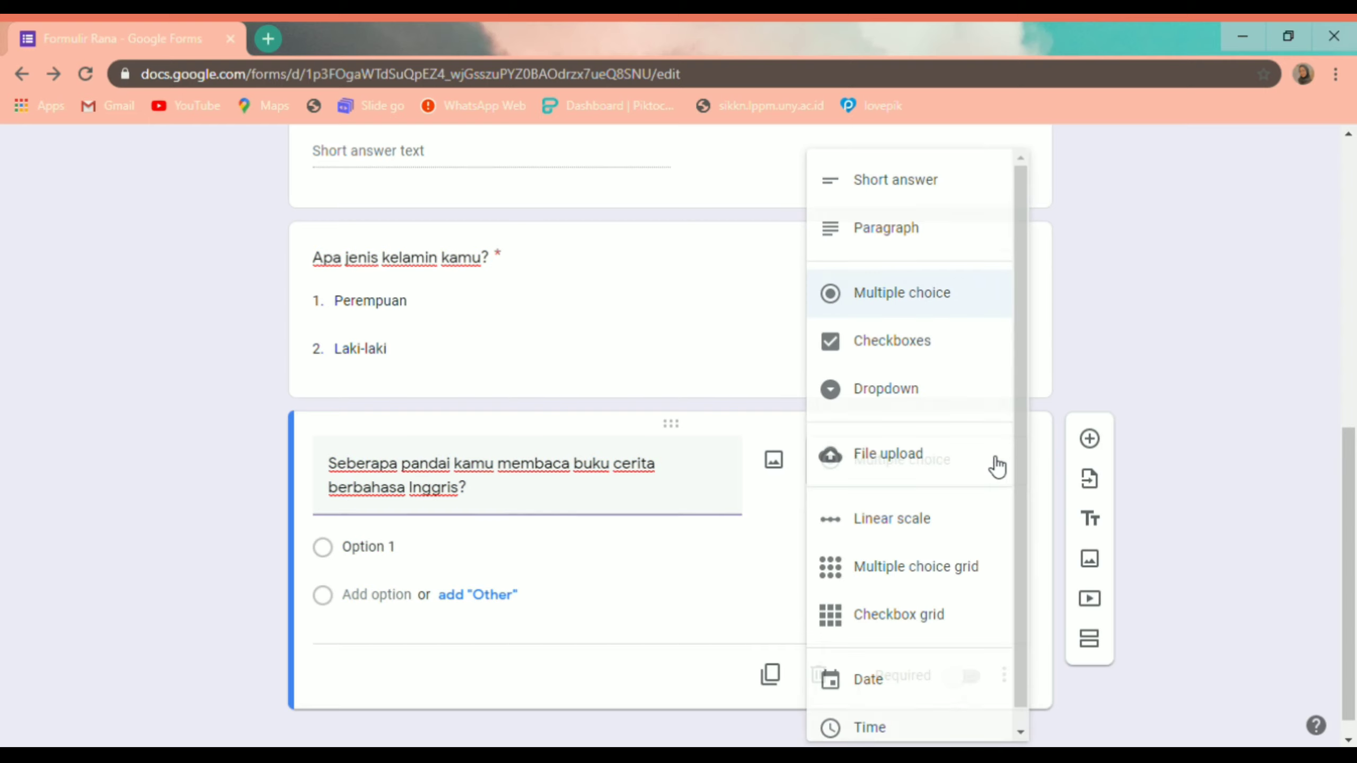
click(951, 531)
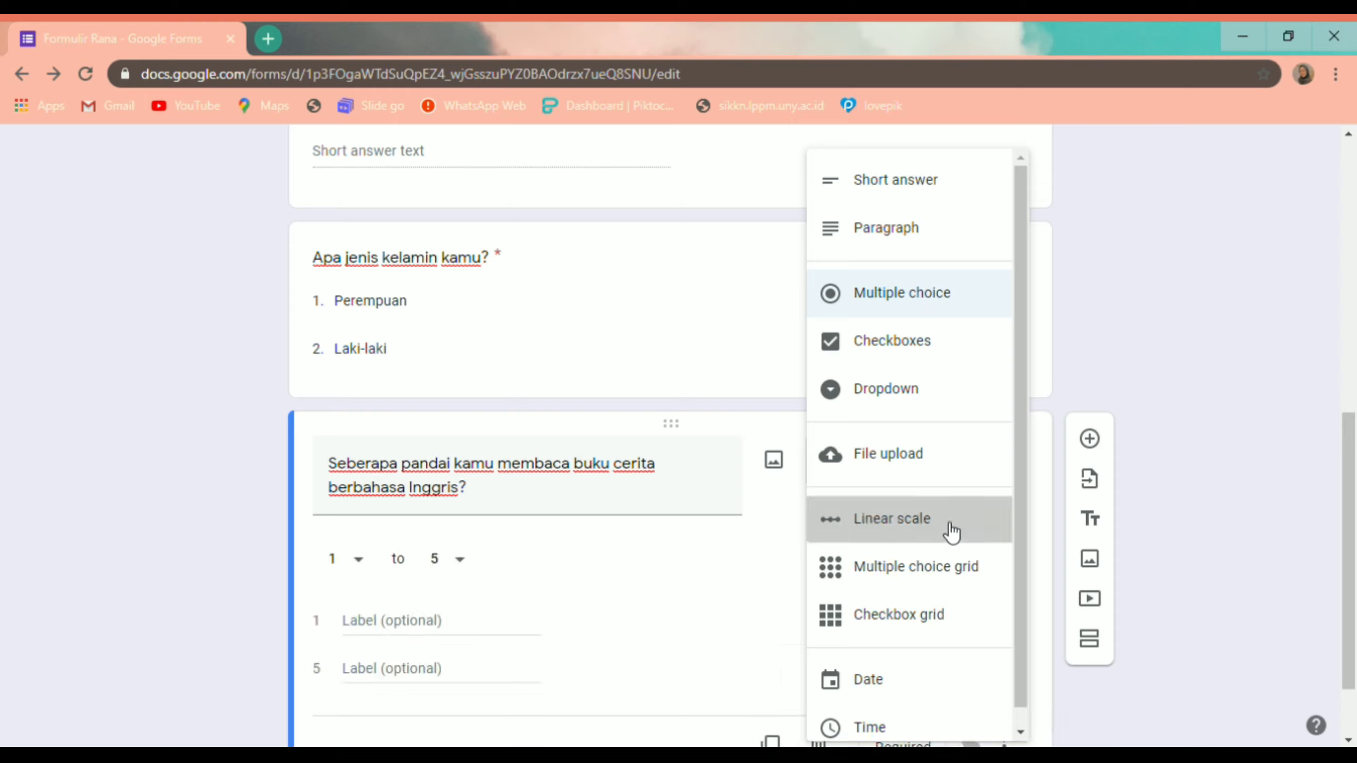
click(363, 561)
click(365, 566)
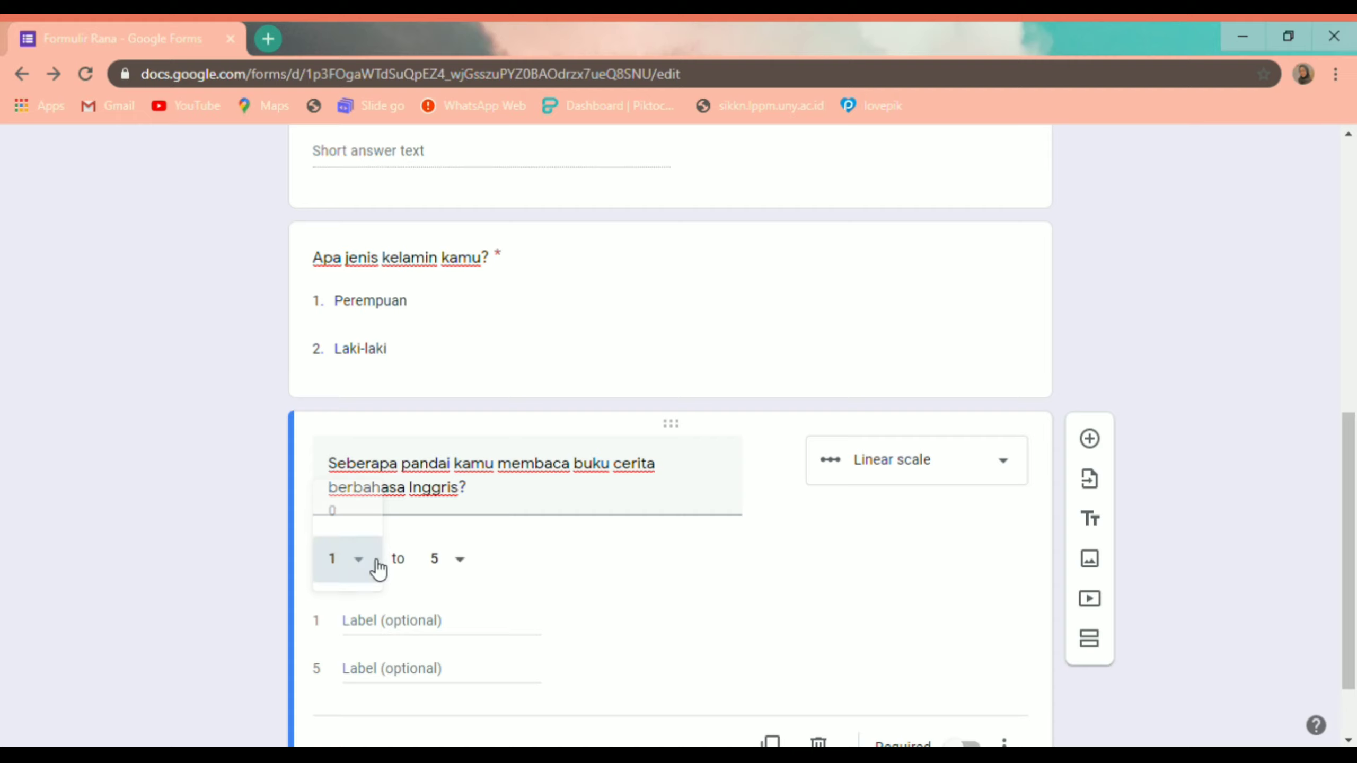
click(459, 575)
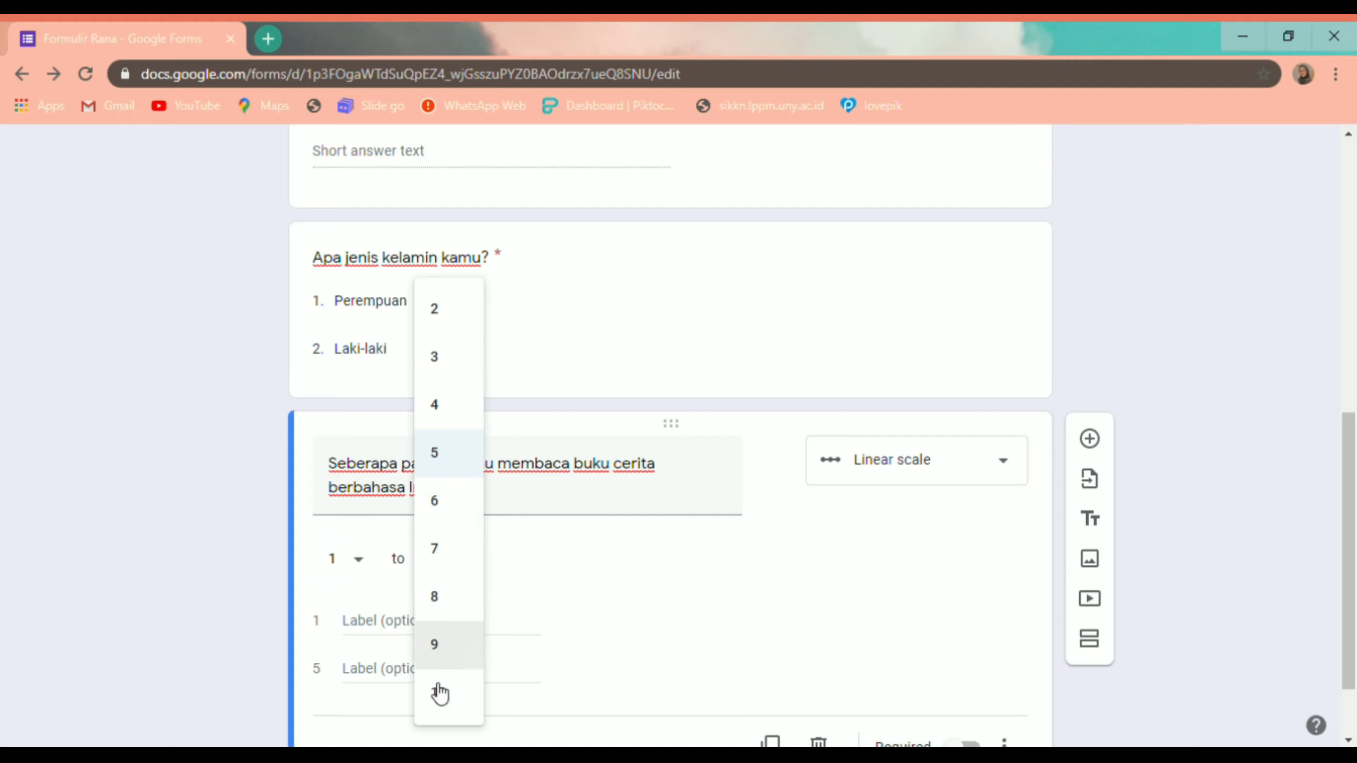
click(428, 475)
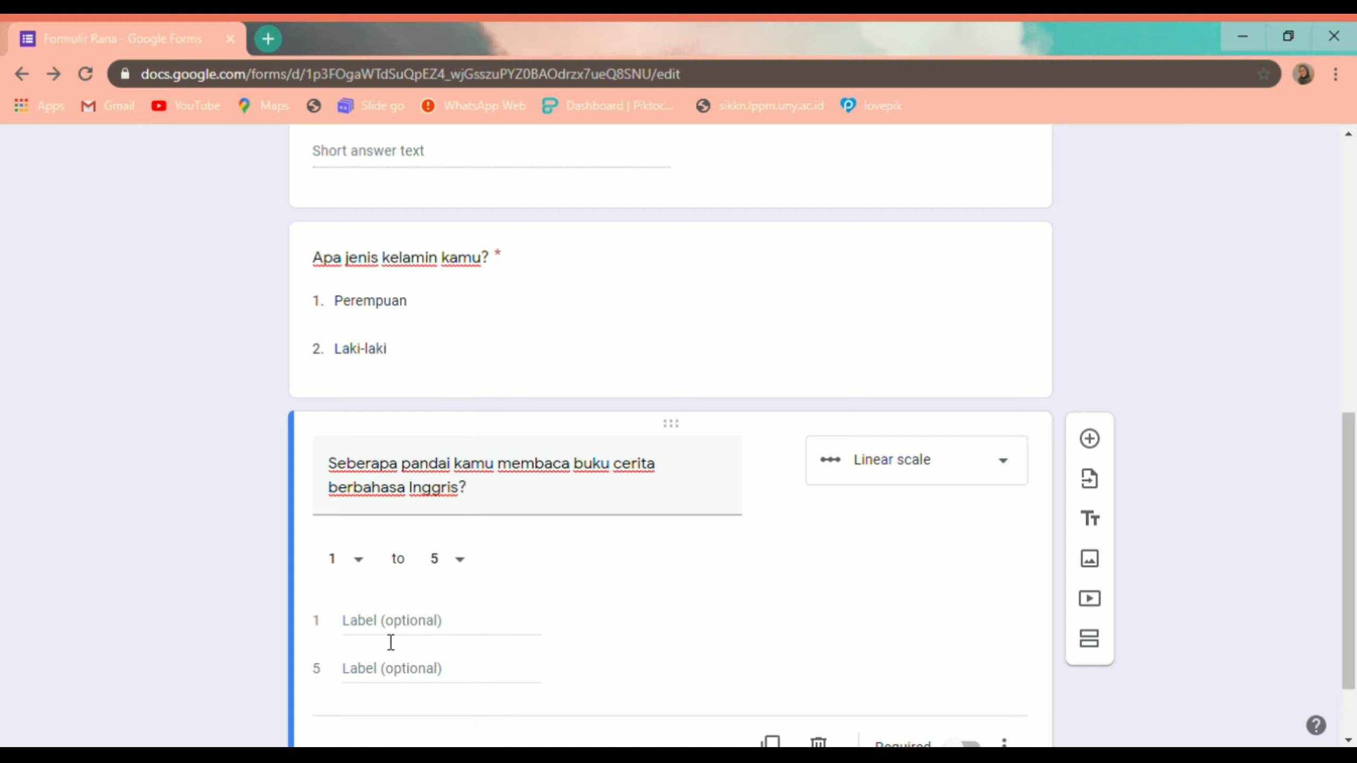
Step: Label the scale ends Kurang Pandai and Sangat Pandai and make the question required
click(393, 625)
text(R)
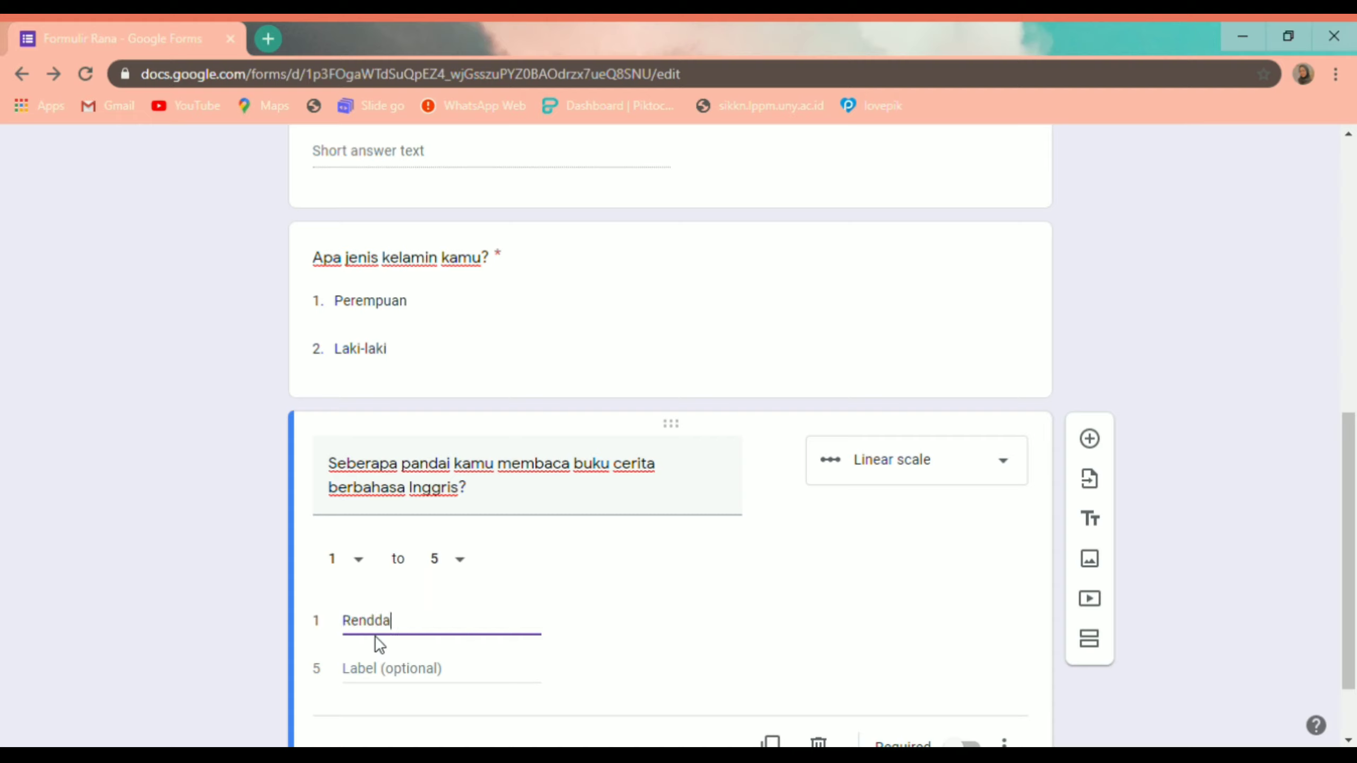
key(BackSpace)
text(R)
key(BackSpace)
text(Kurang Pandai)
click(418, 675)
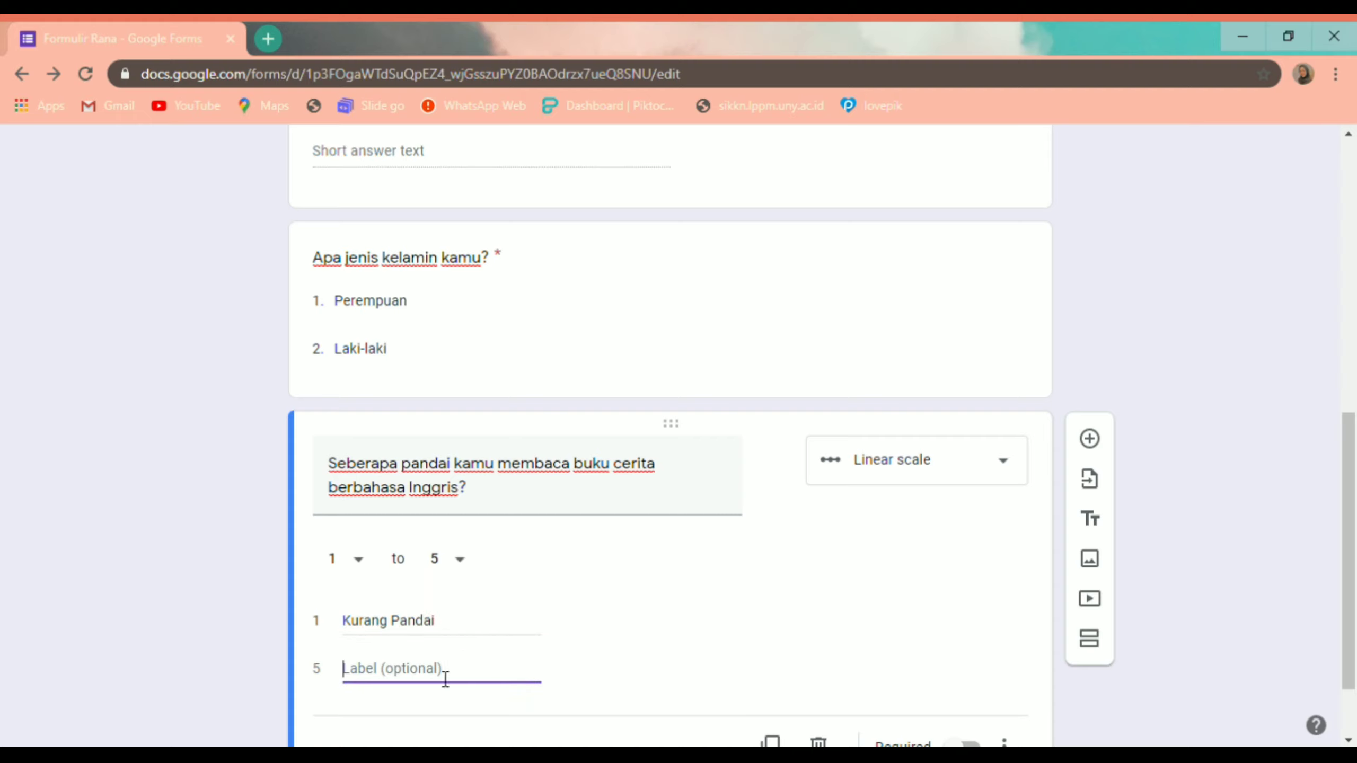
text(Sangat Pandai)
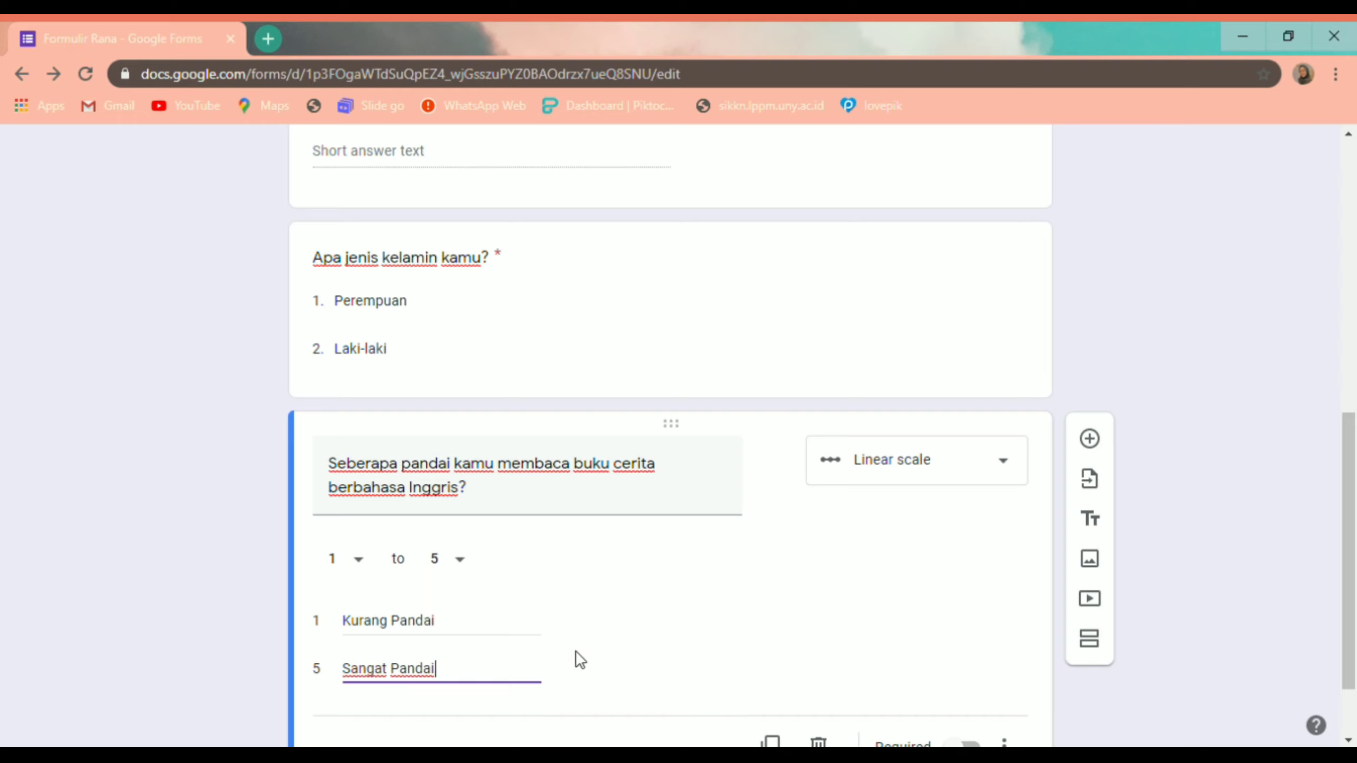
scroll(610, 630, down, 2)
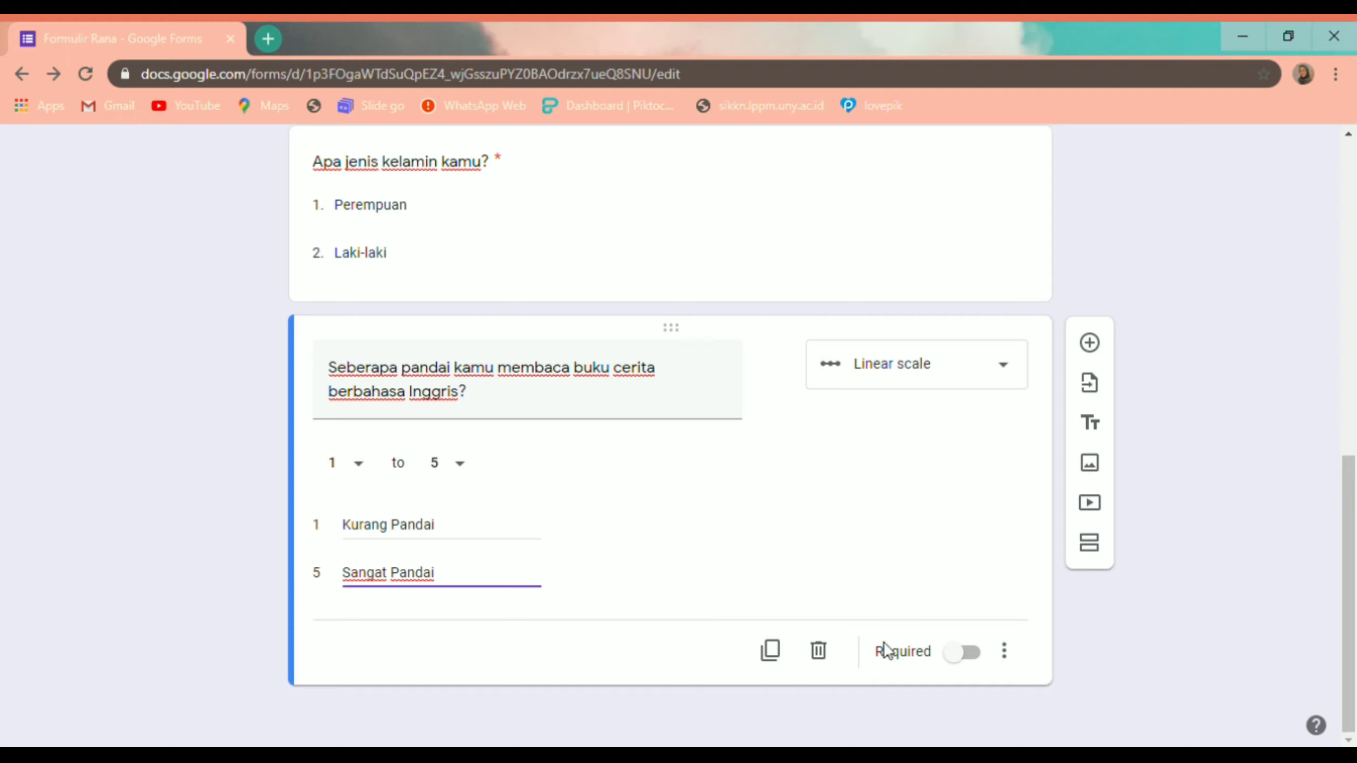
click(970, 651)
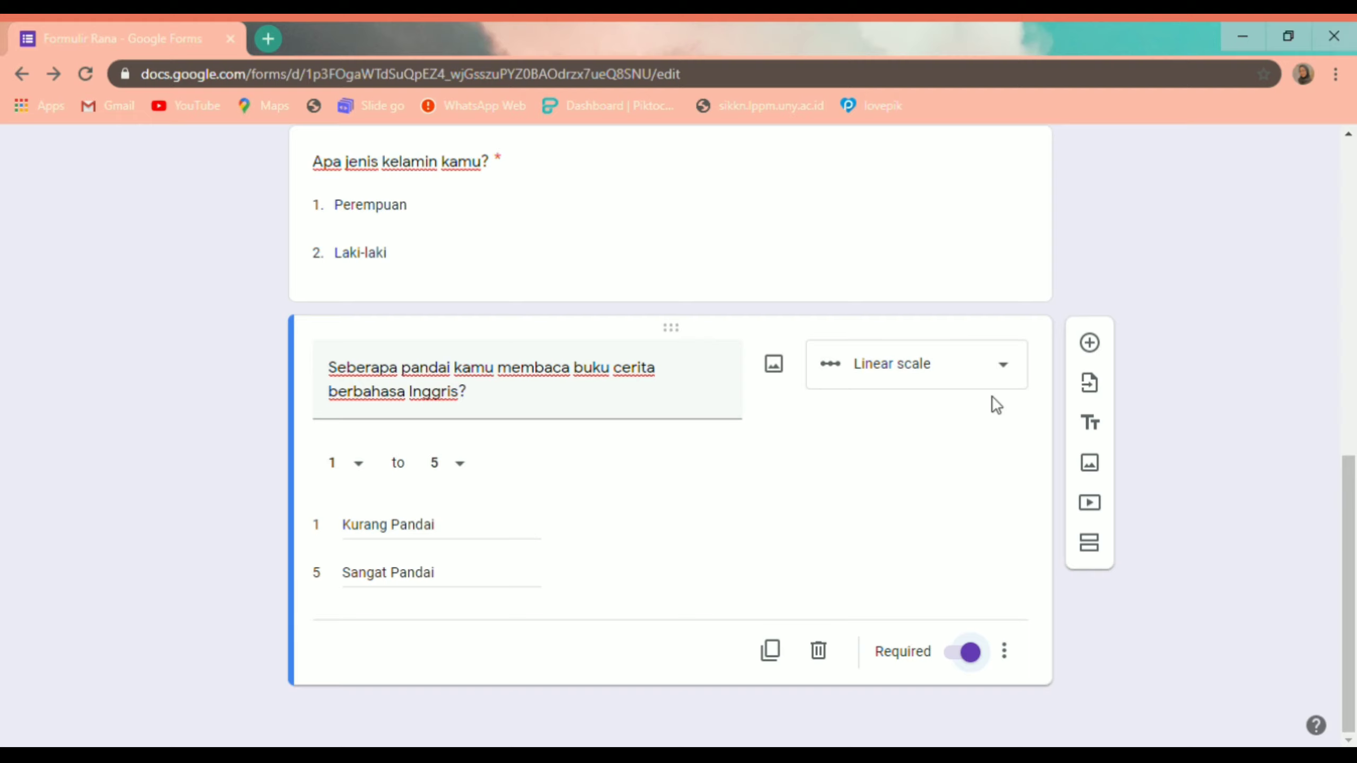
Step: Add a new question titled 'Silahkan sertakan bukti foto diri'
click(1090, 345)
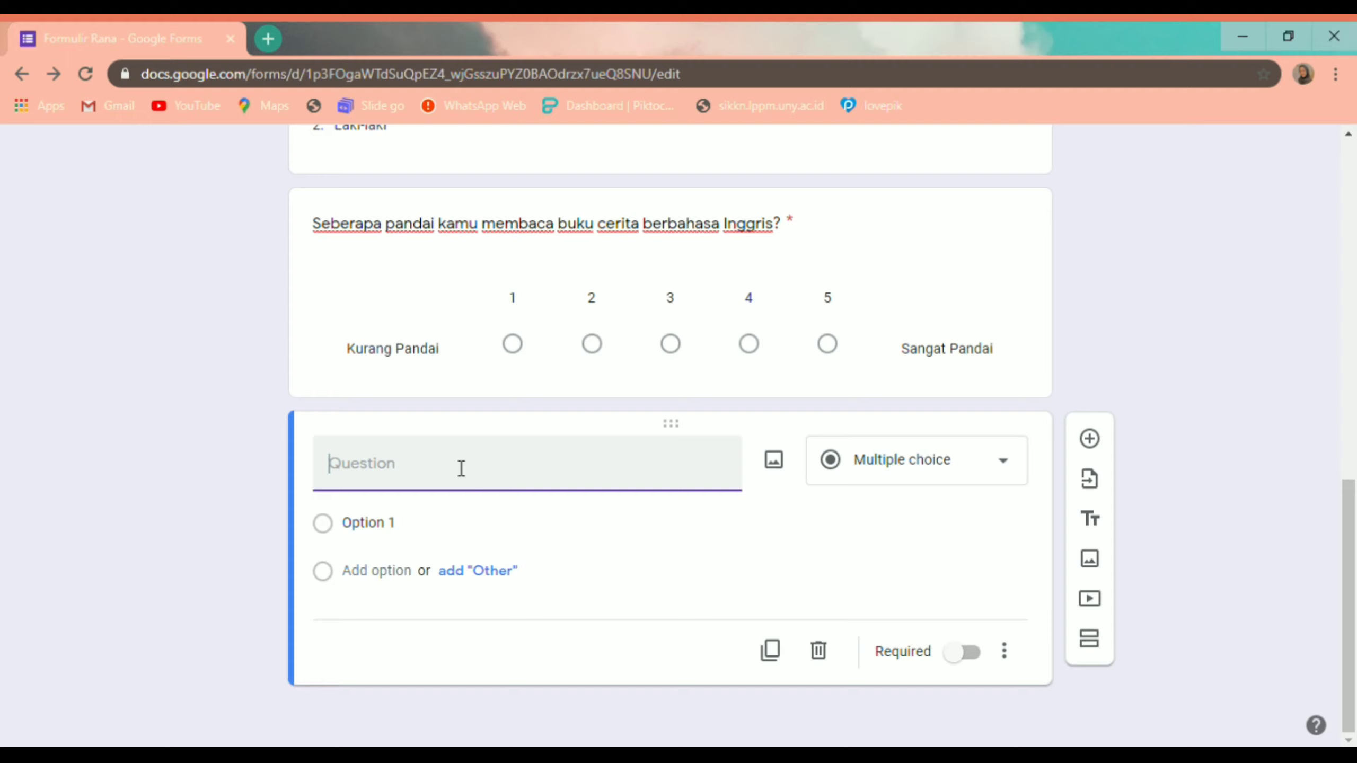
text(Silah)
text(kan up)
key(BackSpace)
key(BackSpace)
text(sertal)
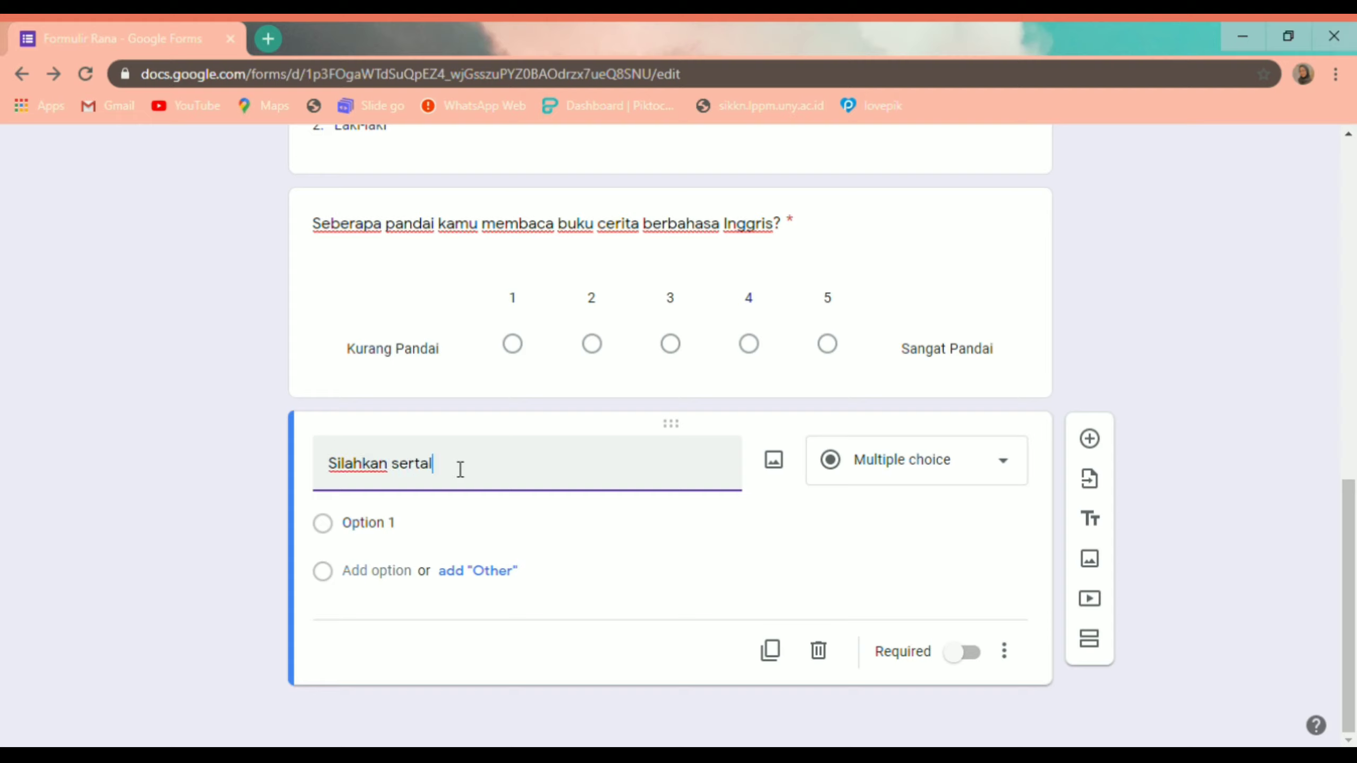
key(BackSpace)
text(kan bukti foto diri)
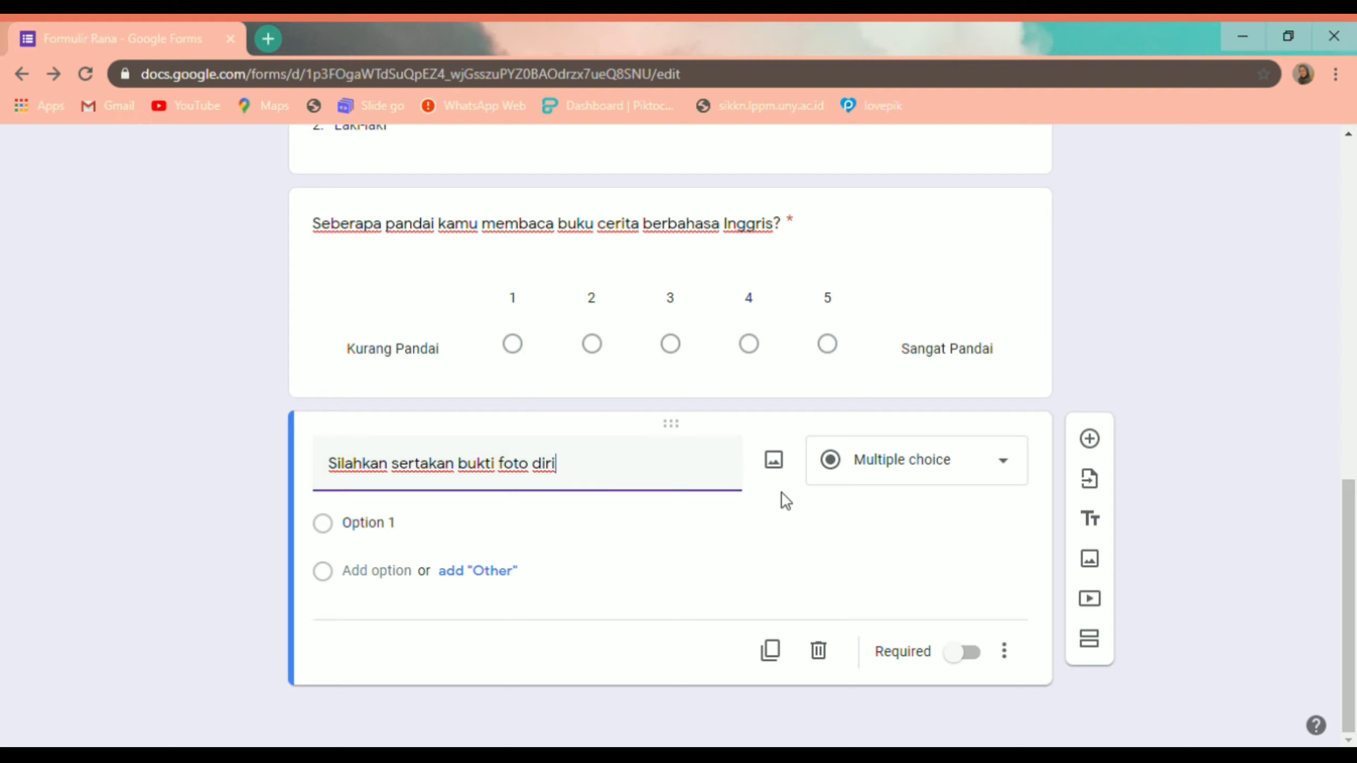
Step: Make it a required file upload question and add a blank question below it
click(1011, 471)
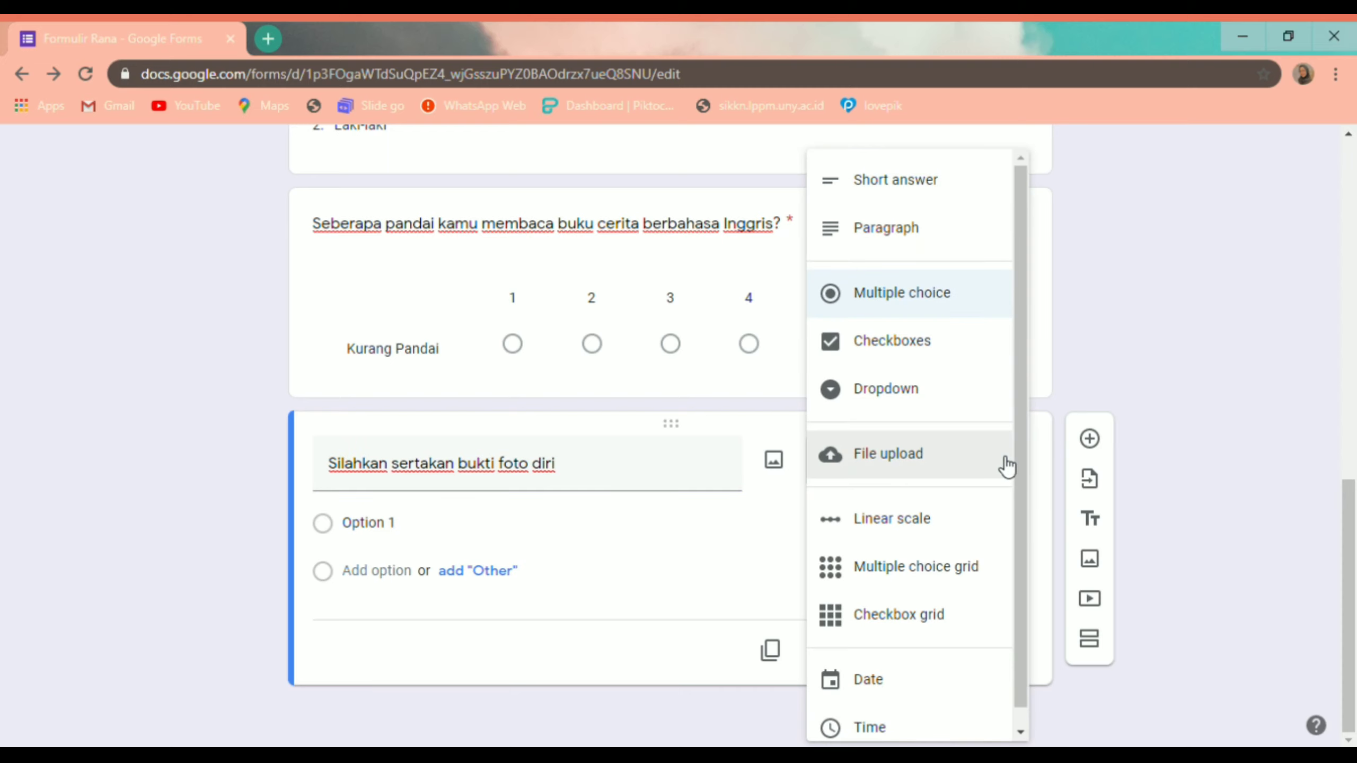
click(960, 466)
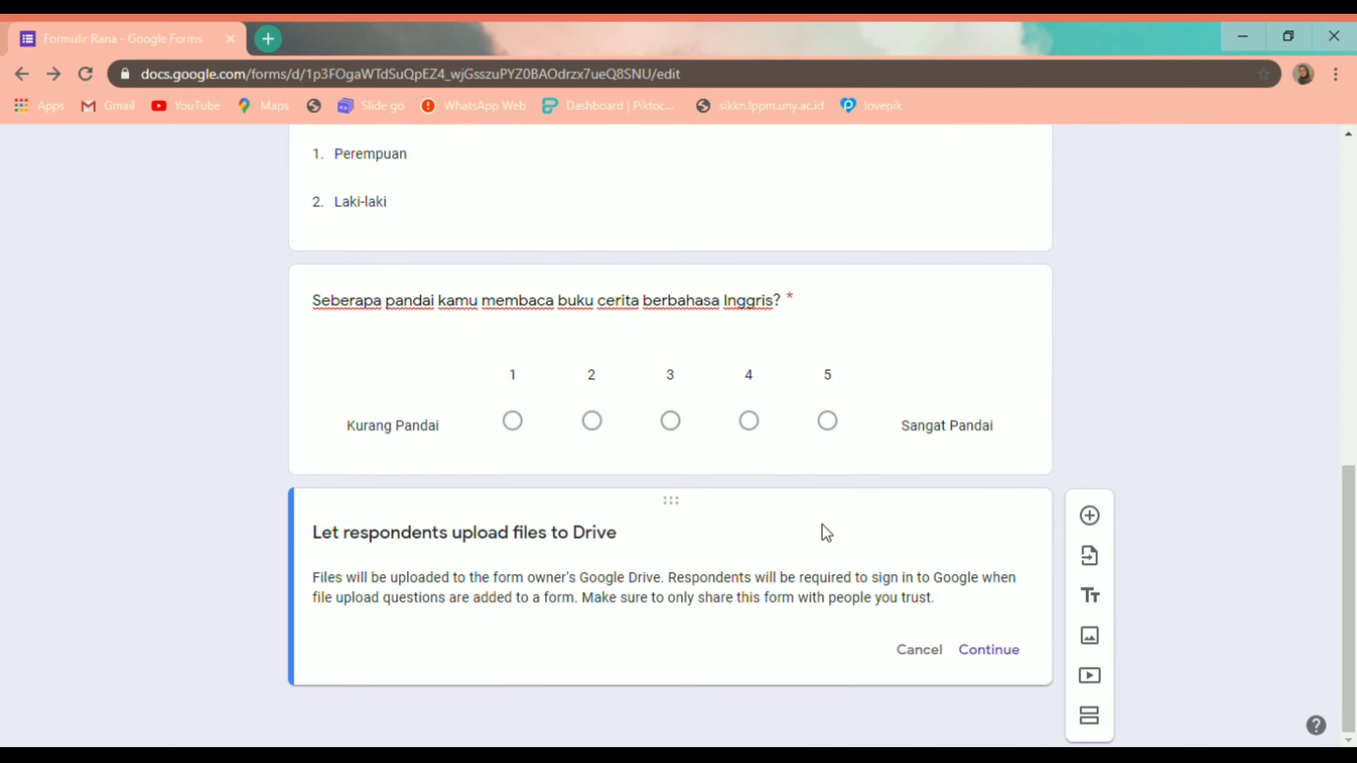
click(985, 652)
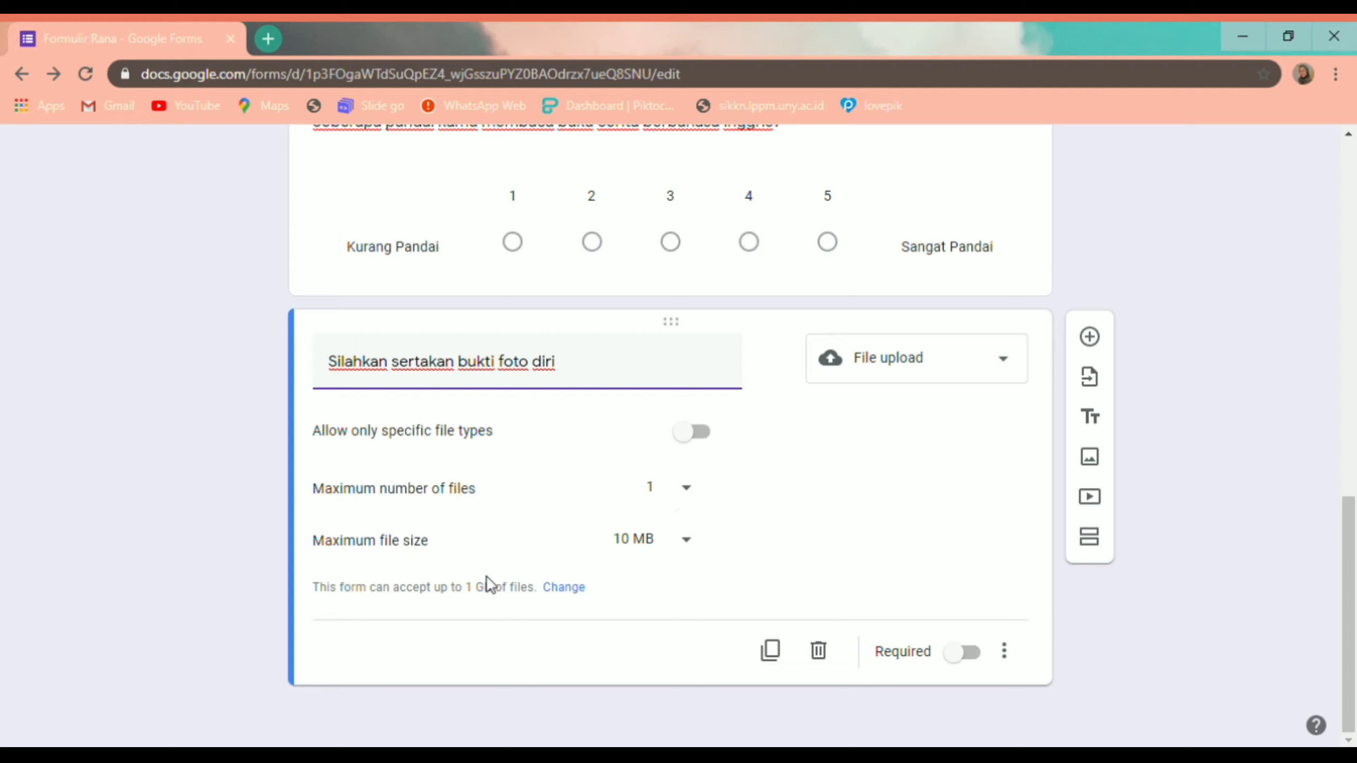
click(970, 653)
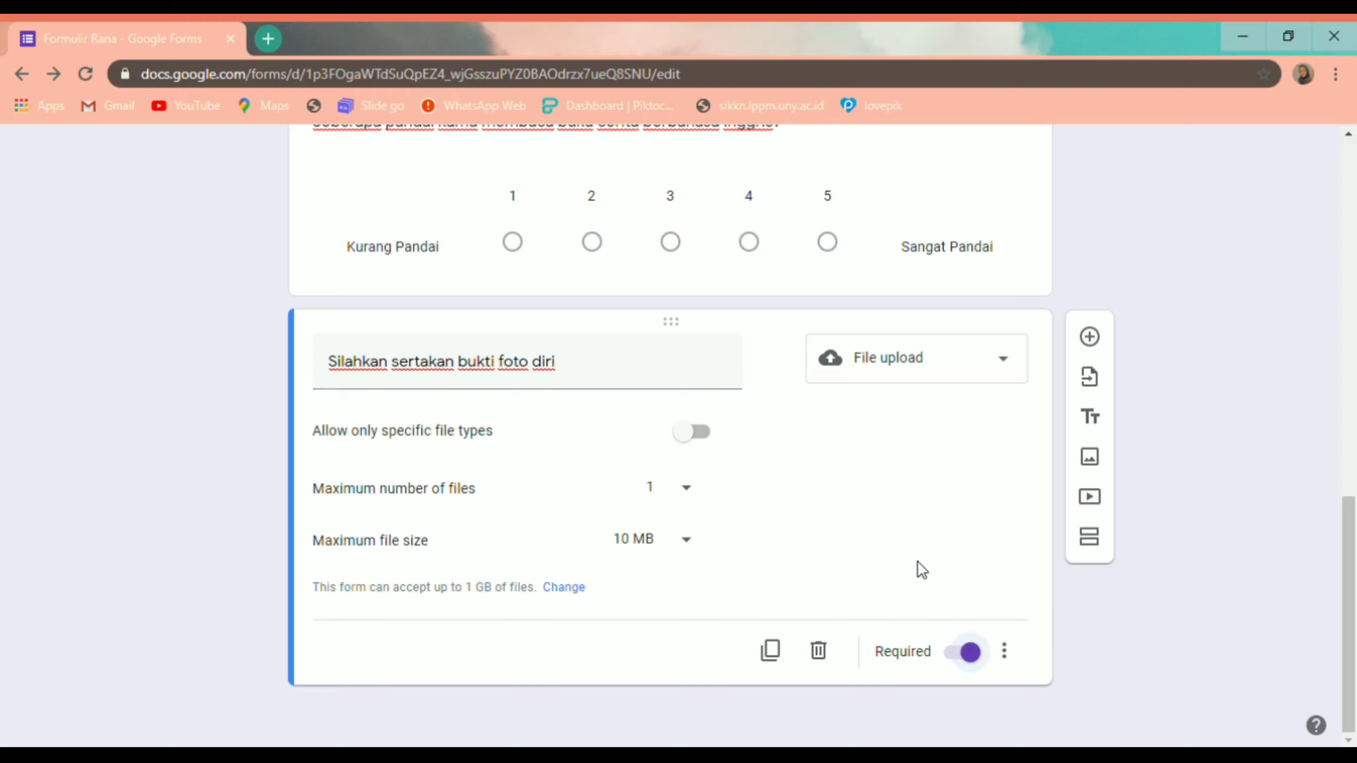
click(1090, 336)
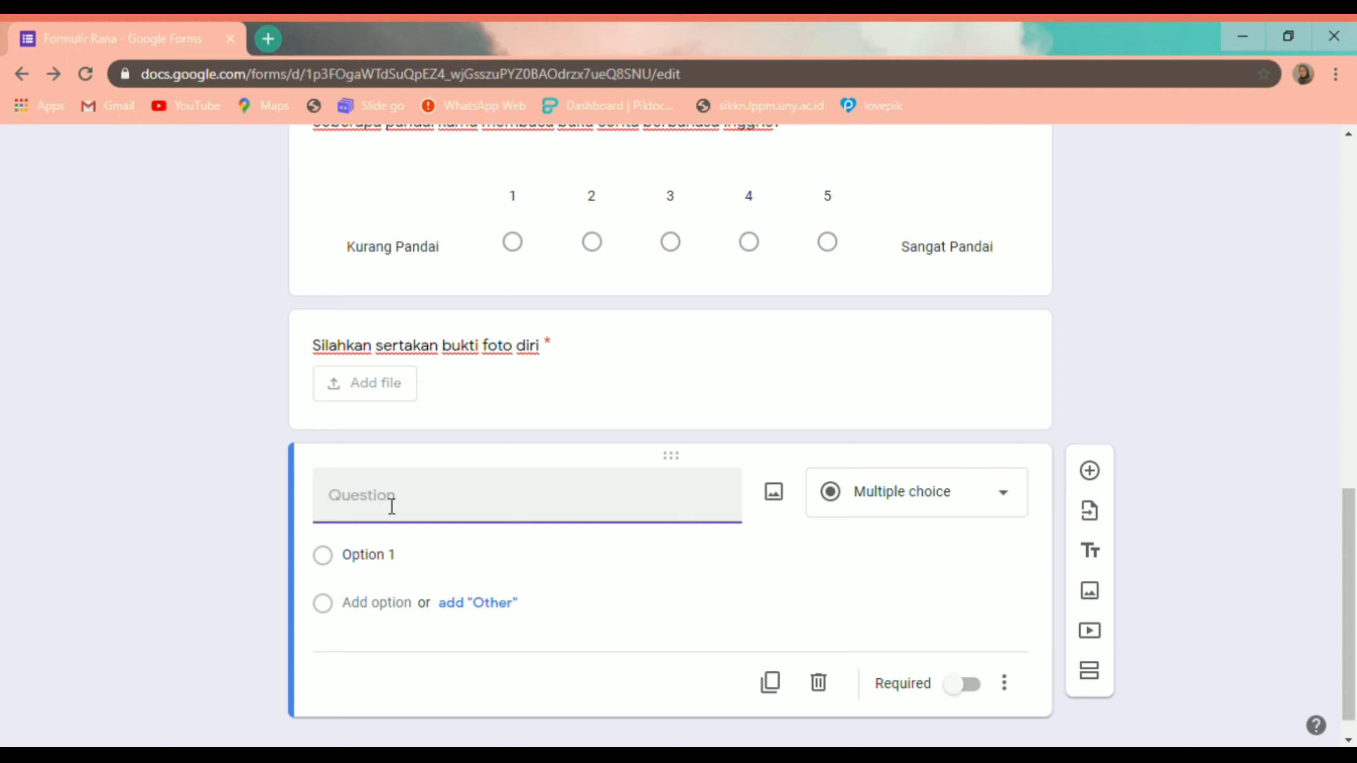
Step: Title the new question 'Kritik dan saran' and set its type to Paragraph
text(Kritik dan saran)
click(932, 497)
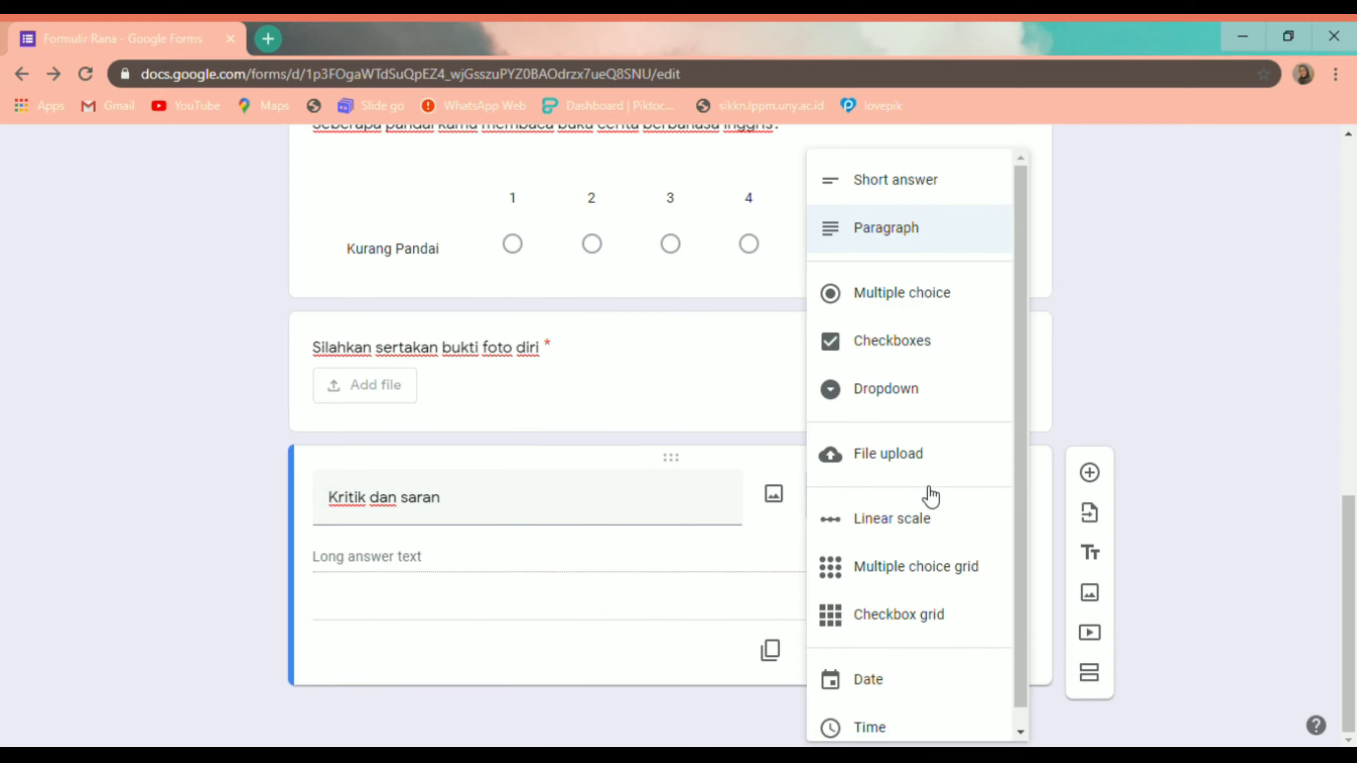
click(932, 243)
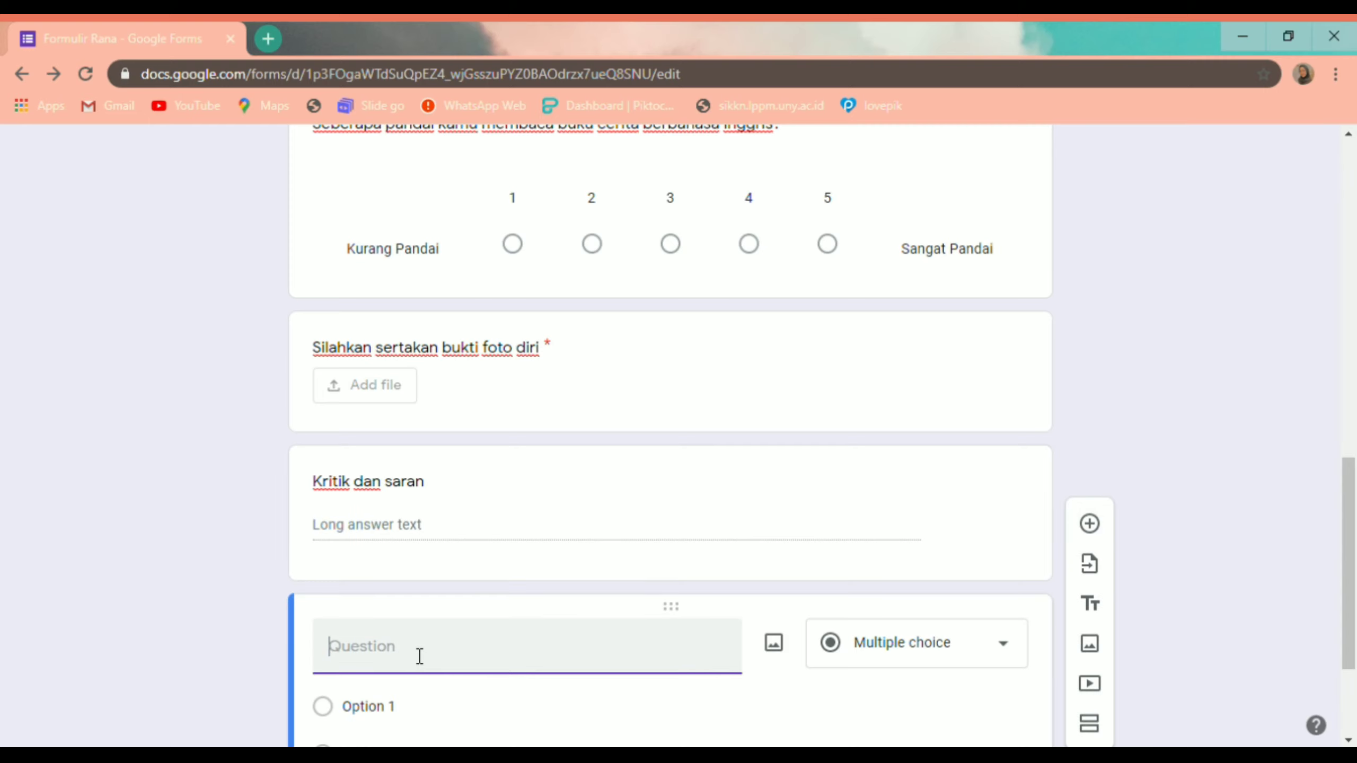
Step: Title the last question 'Tanggal lahir', set its type to Date, and make it required
text(Tanggal lahir)
scroll(472, 743, down, 2)
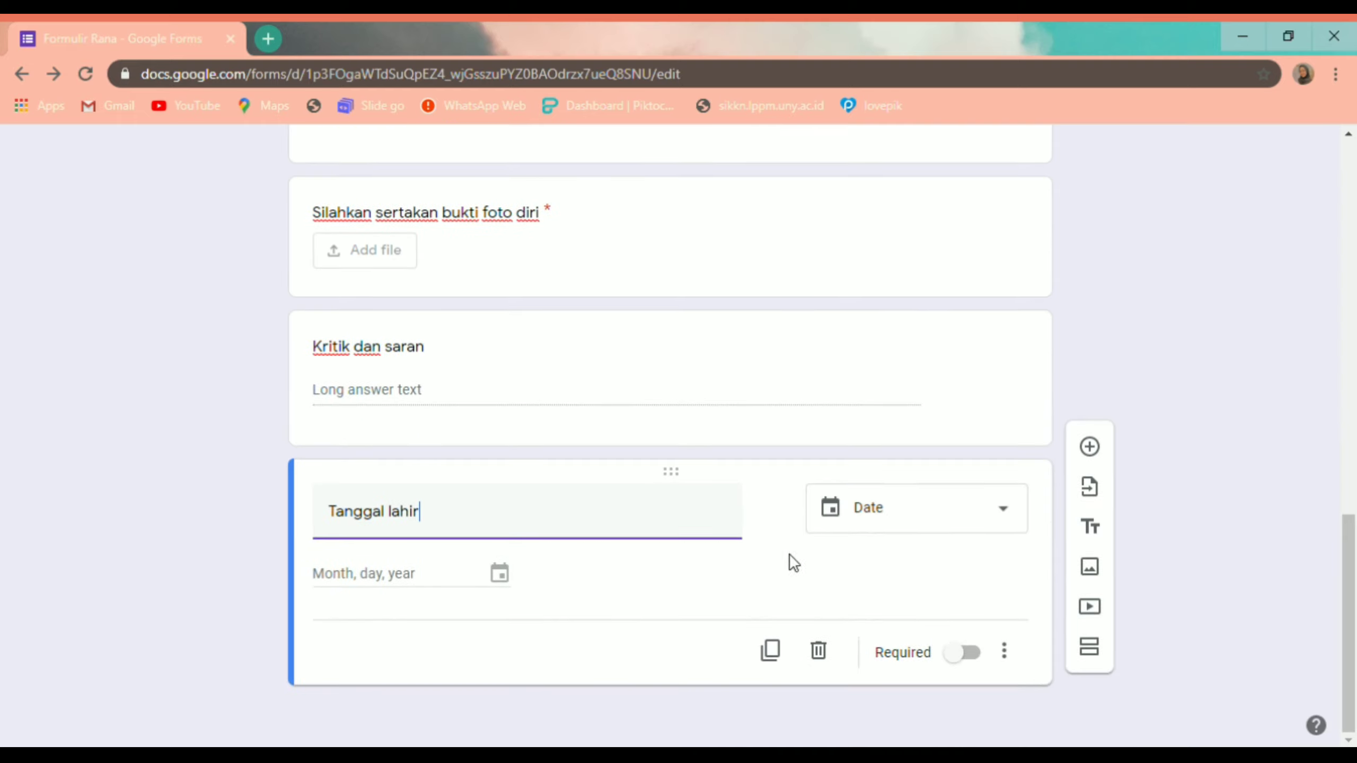
click(970, 514)
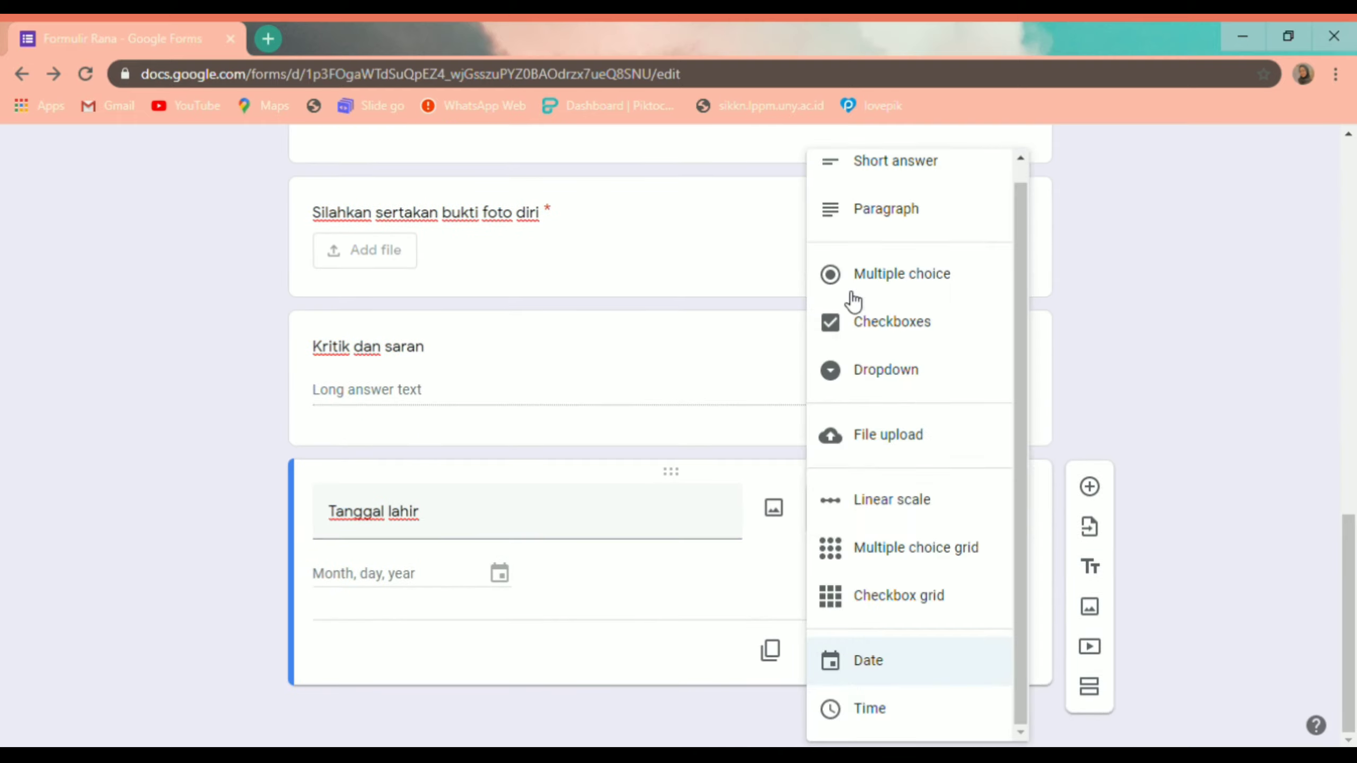
click(908, 671)
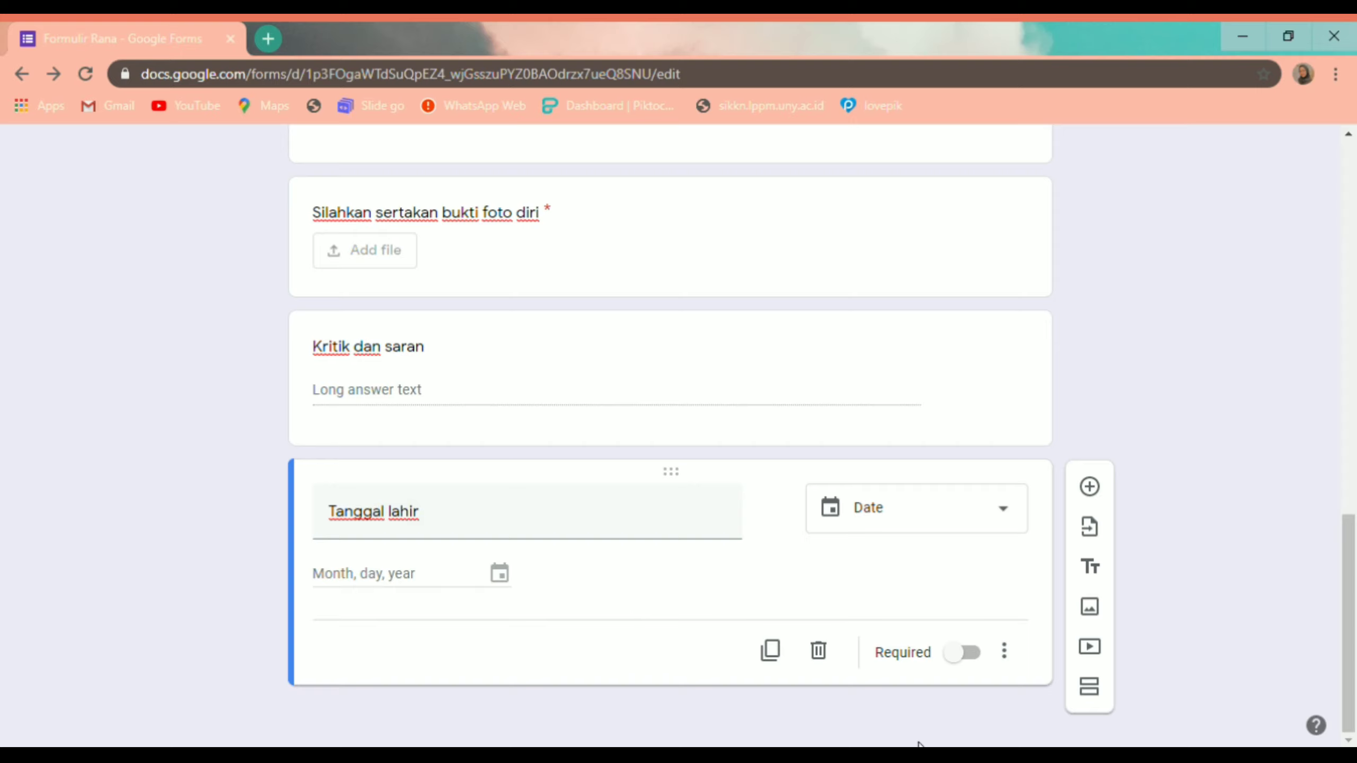
click(968, 651)
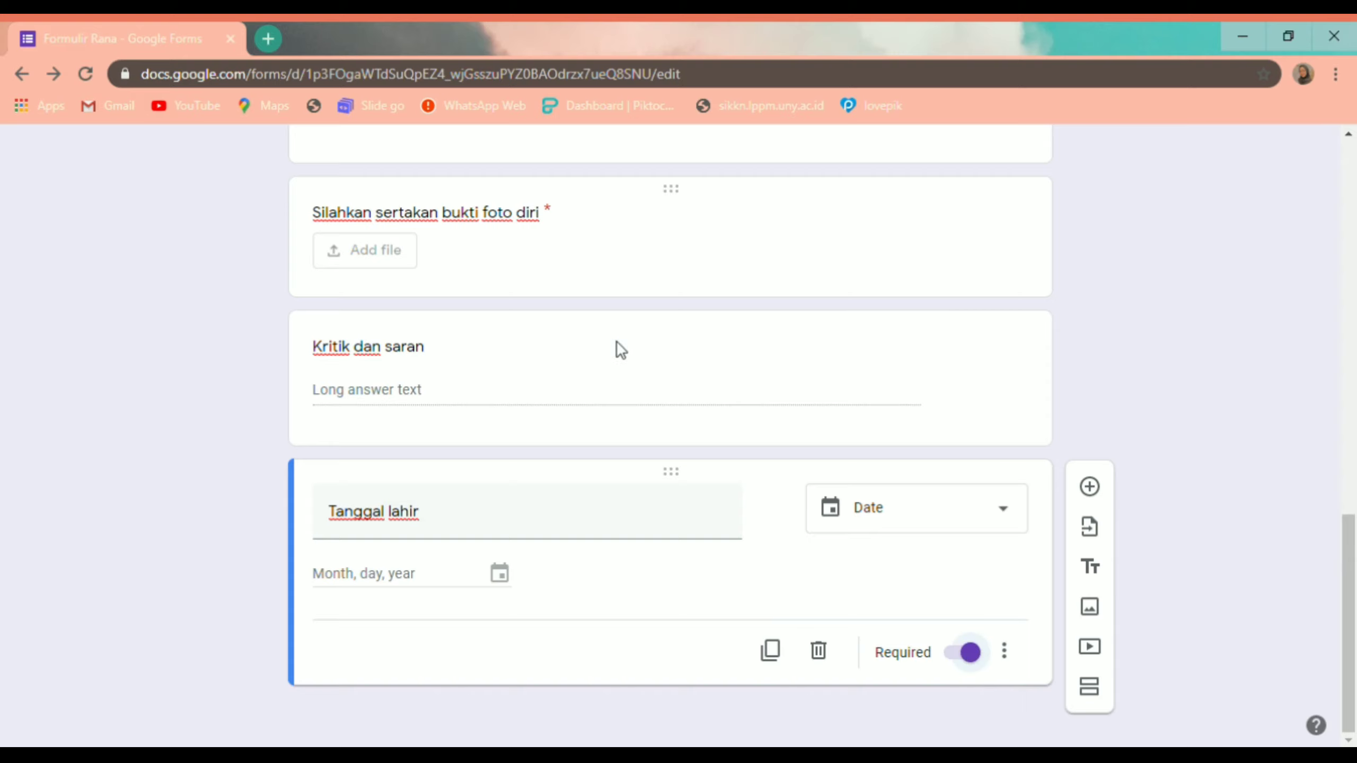
click(748, 336)
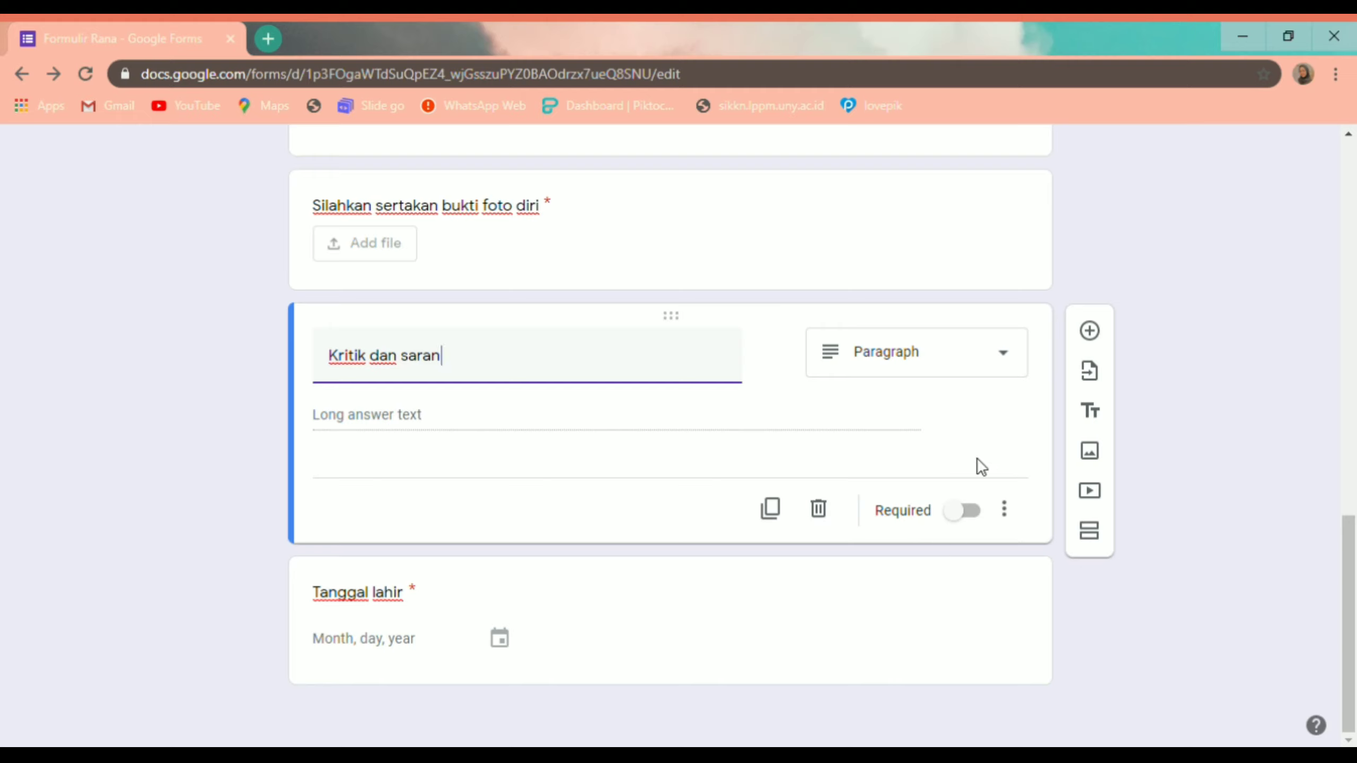
scroll(563, 563, up, 10)
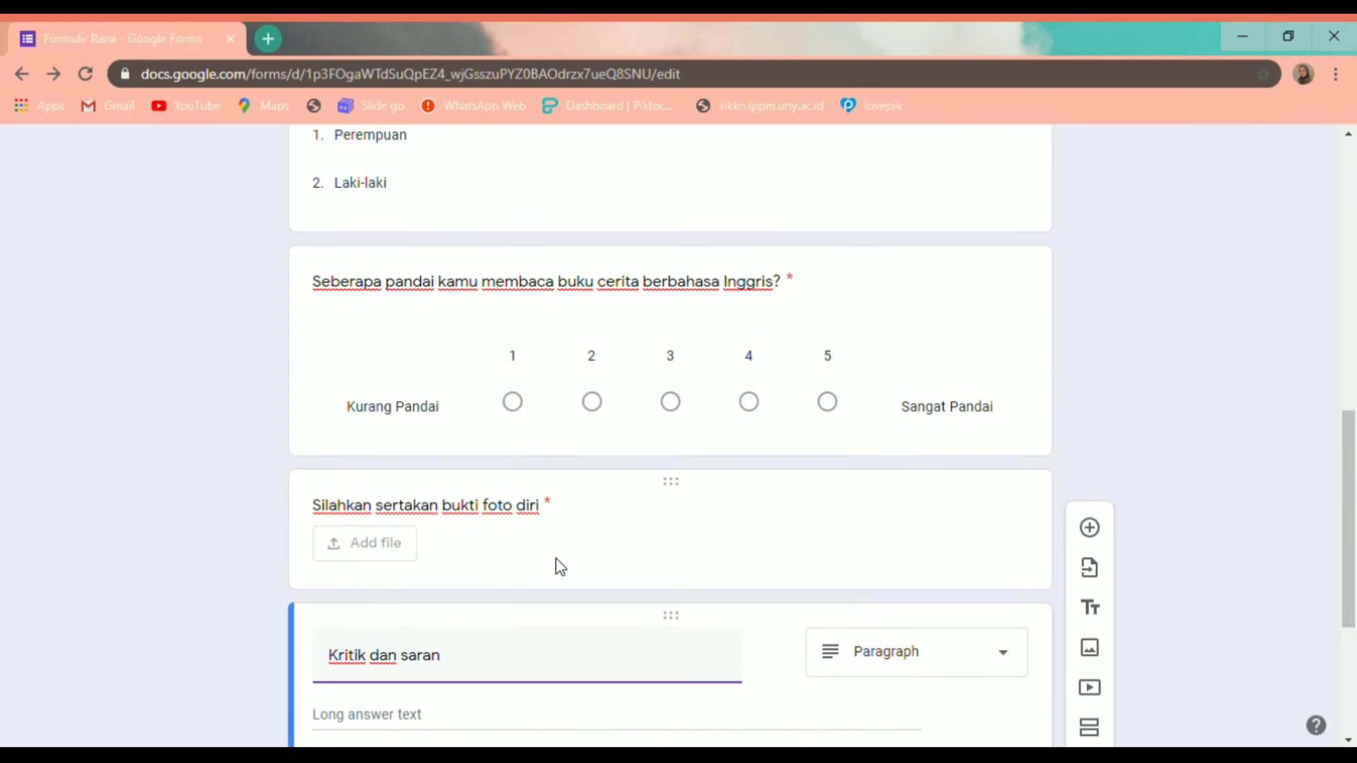
scroll(566, 569, up, 5)
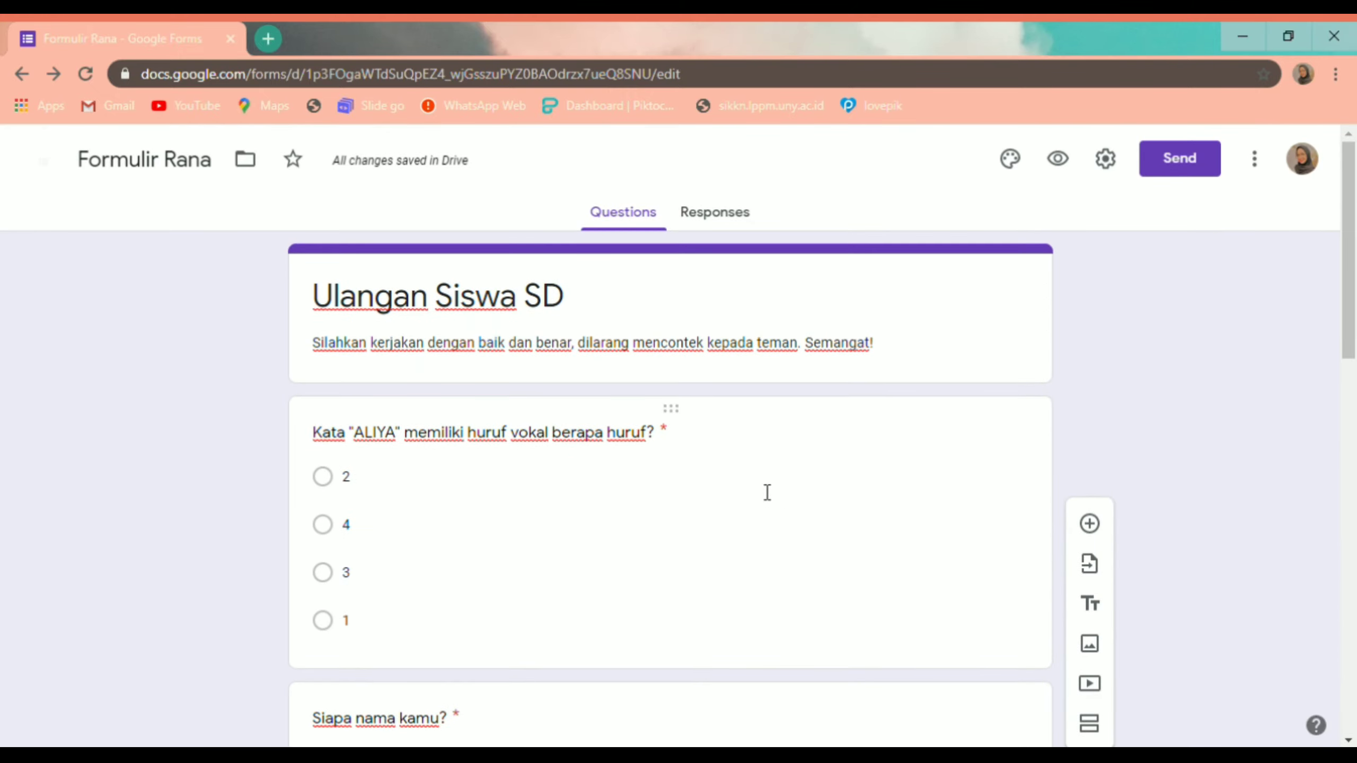
scroll(758, 490, down, 8)
scroll(758, 489, down, 8)
scroll(769, 482, up, 15)
Step: Copy the quiz's shortened forms.gle link from the Send dialog, then close it
click(1197, 169)
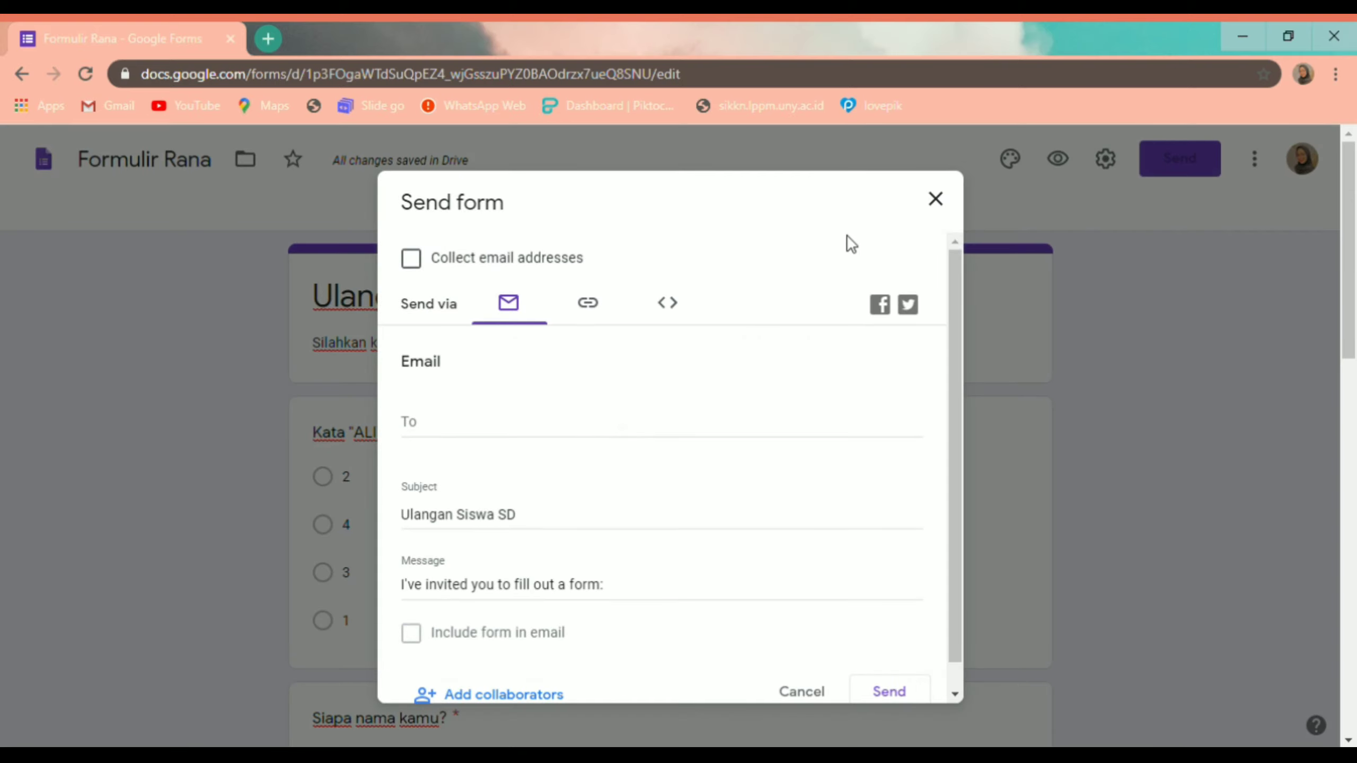
click(936, 199)
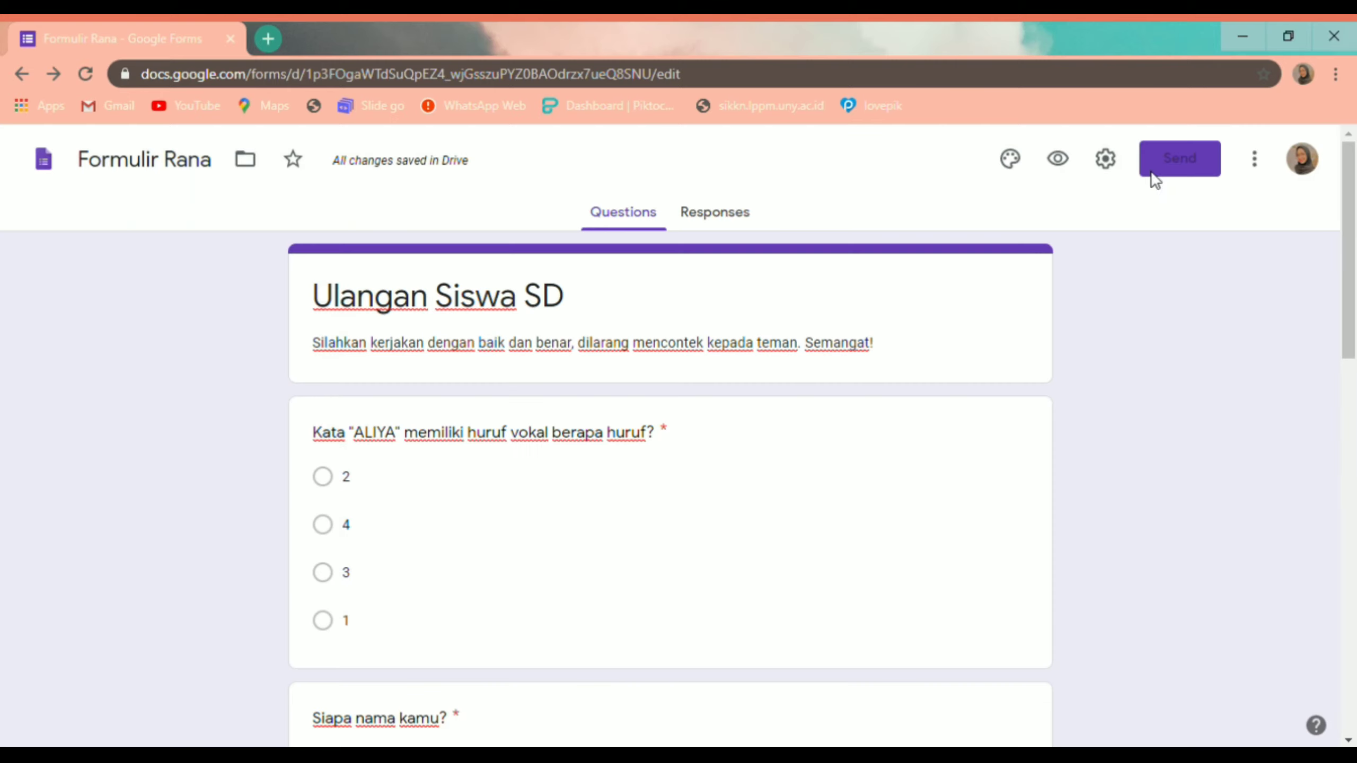
click(1183, 172)
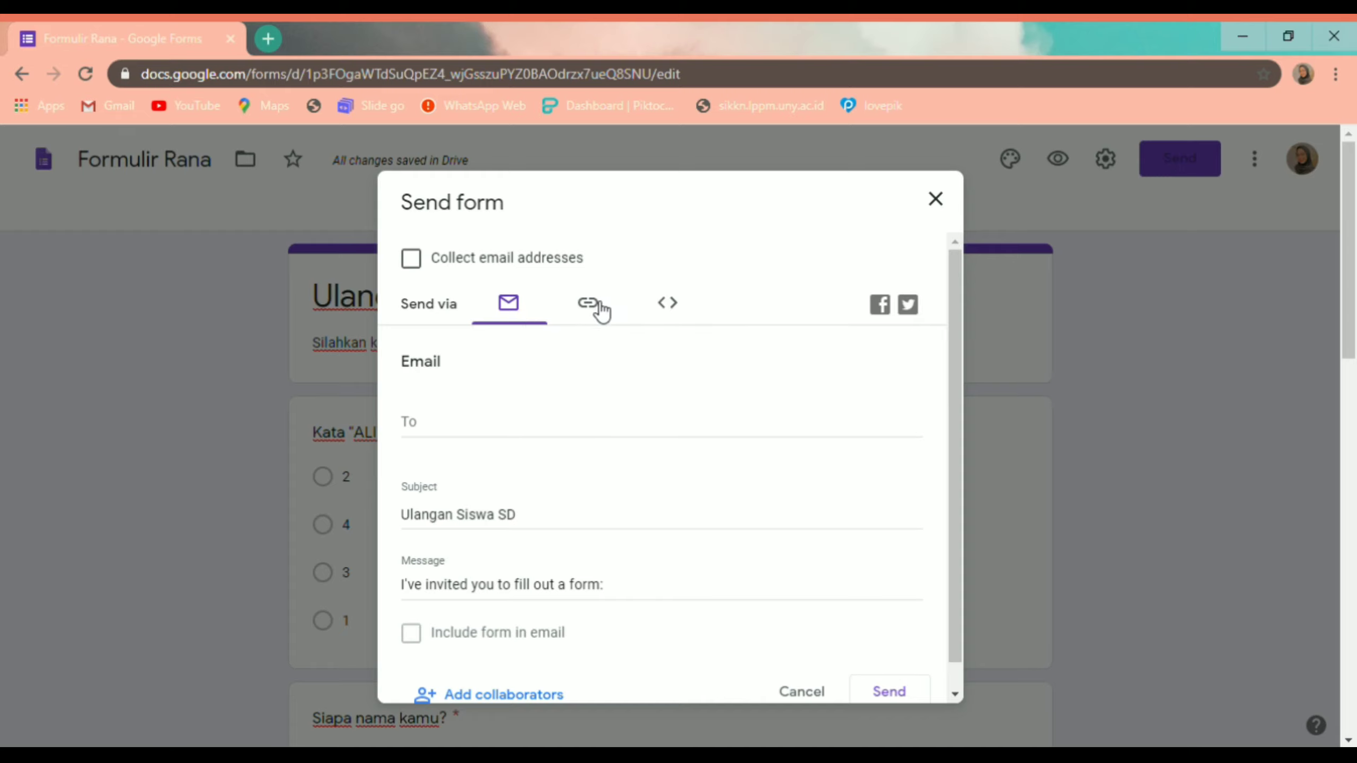
click(590, 304)
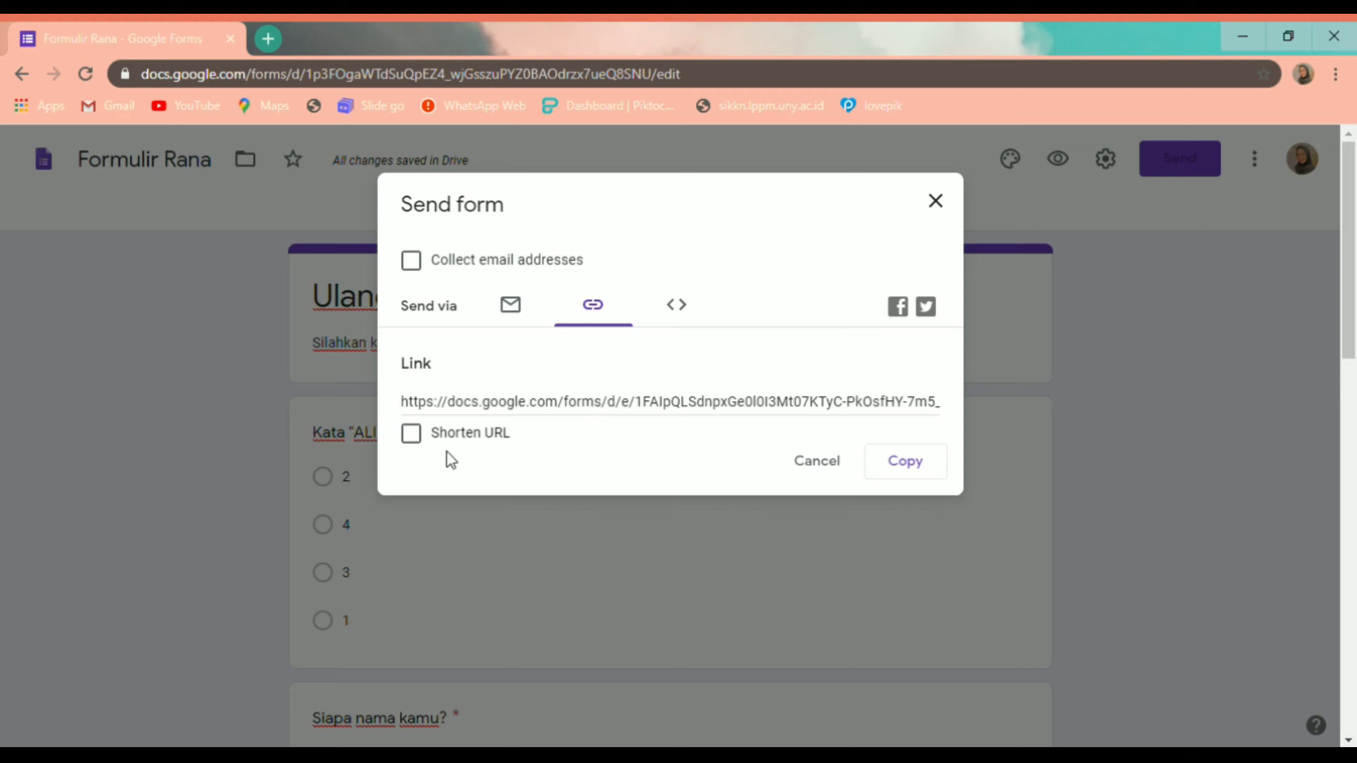
click(420, 436)
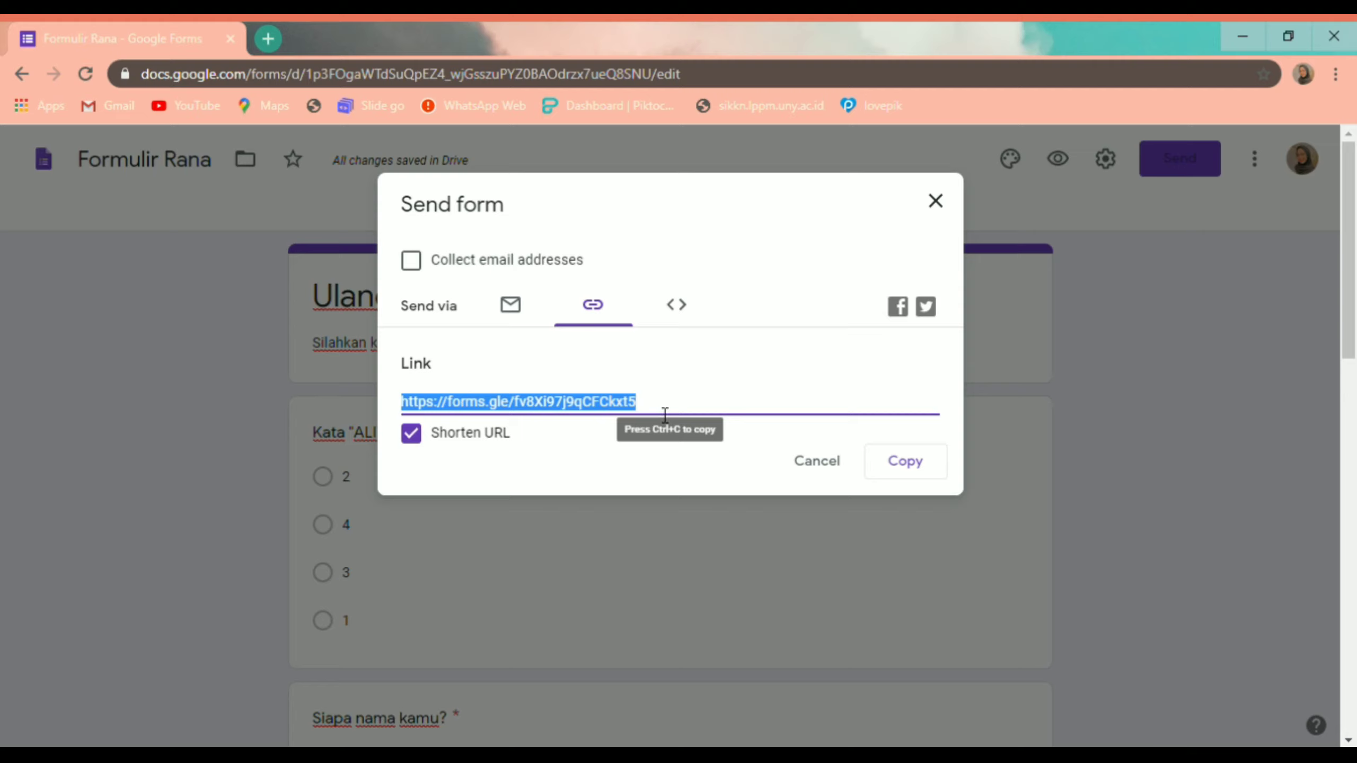
click(895, 477)
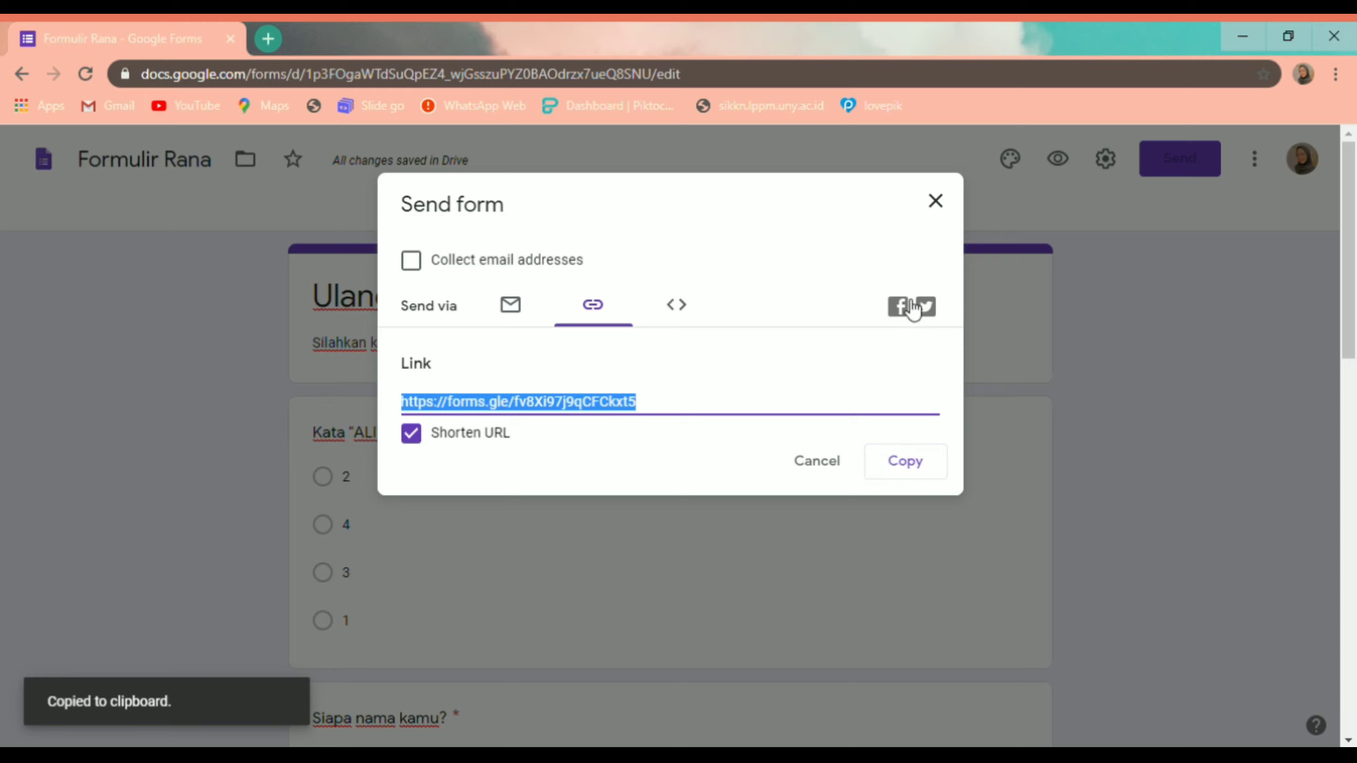
click(936, 201)
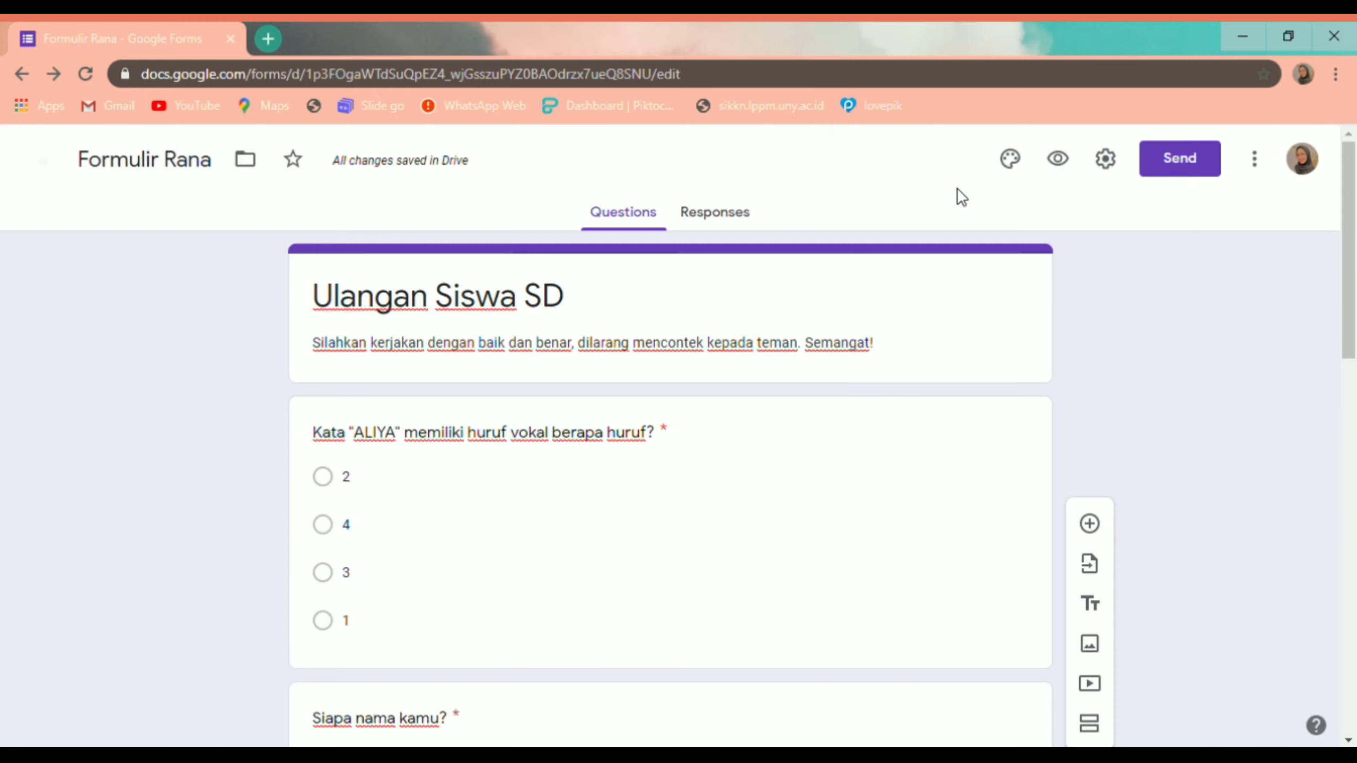
Step: Open the live 'Ulangan Siswa SD' quiz in a new tab
click(1058, 158)
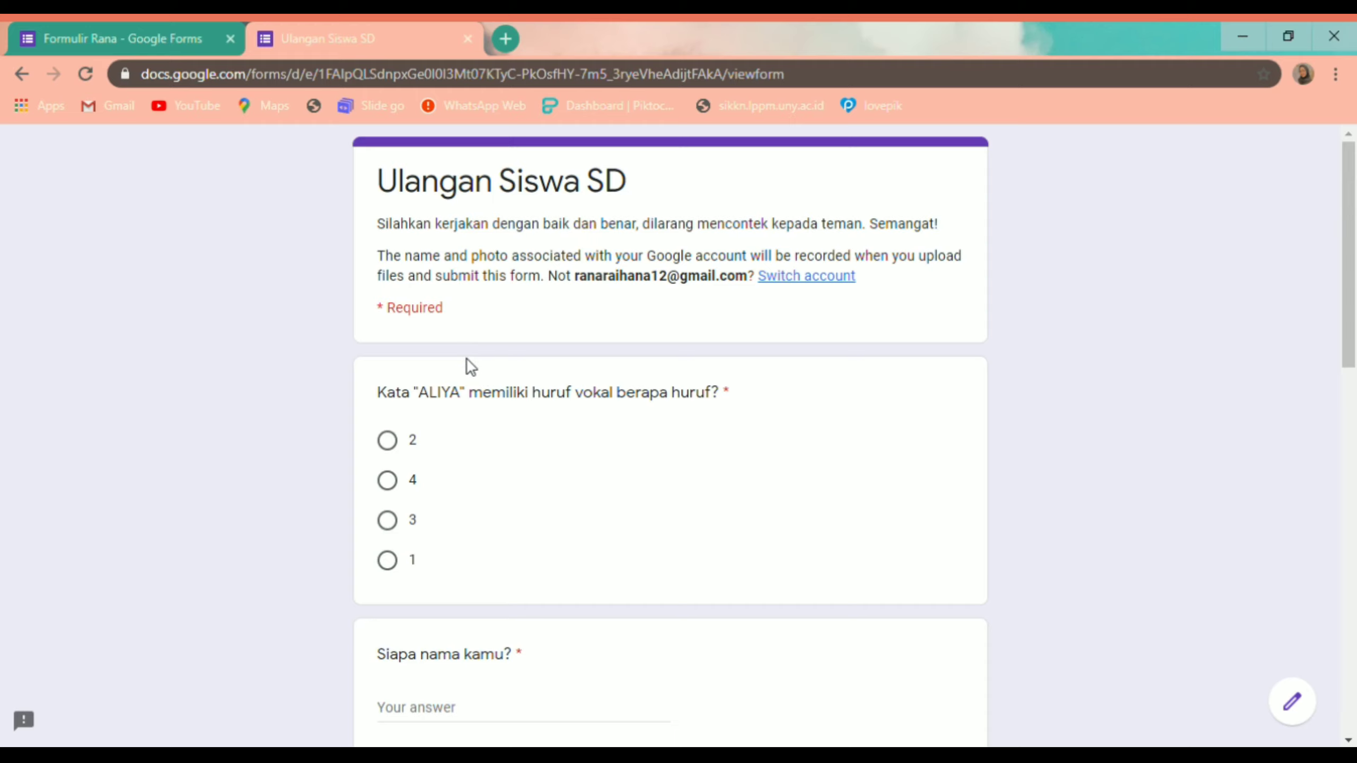
scroll(471, 361, down, 9)
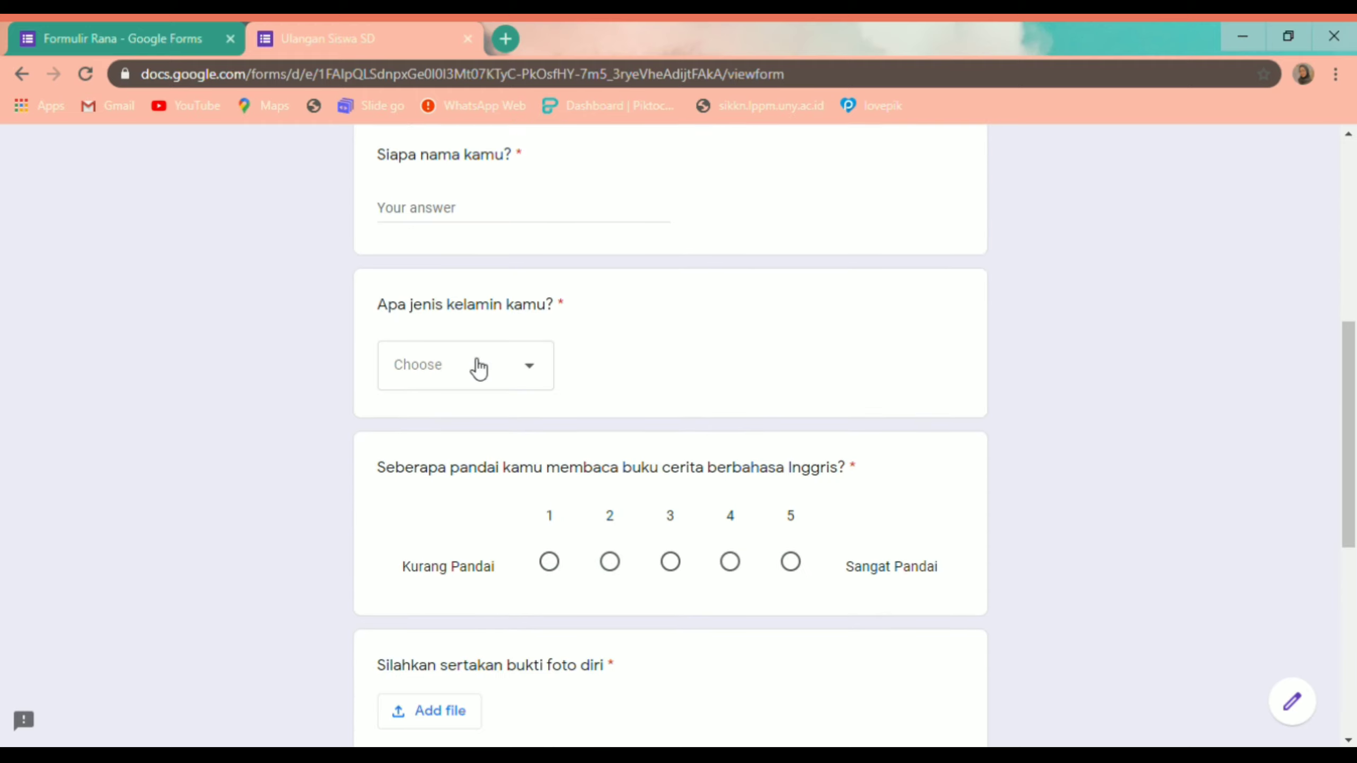
scroll(478, 368, down, 8)
scroll(479, 368, up, 17)
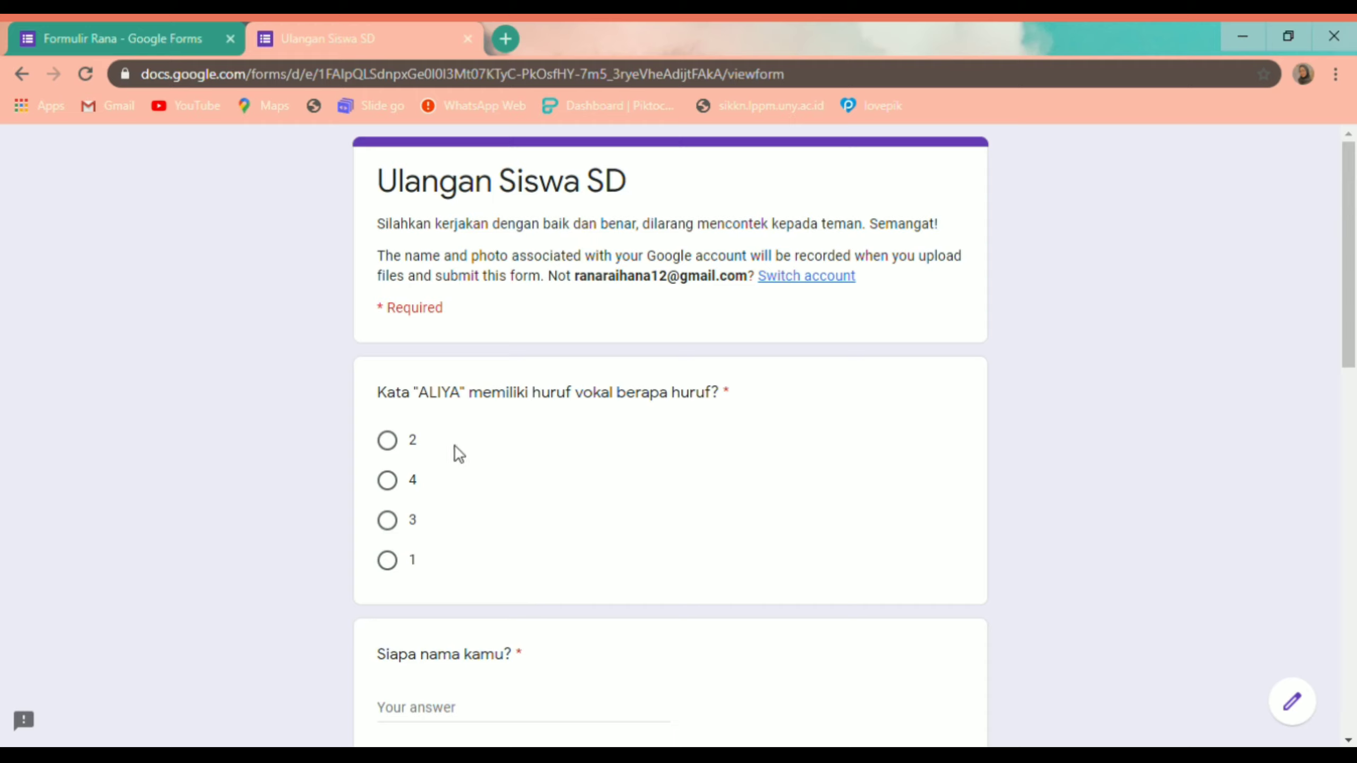
Step: Answer 3 to the ALIYA vowel question
click(390, 521)
click(395, 484)
click(388, 442)
click(393, 522)
scroll(445, 489, down, 2)
scroll(445, 488, down, 4)
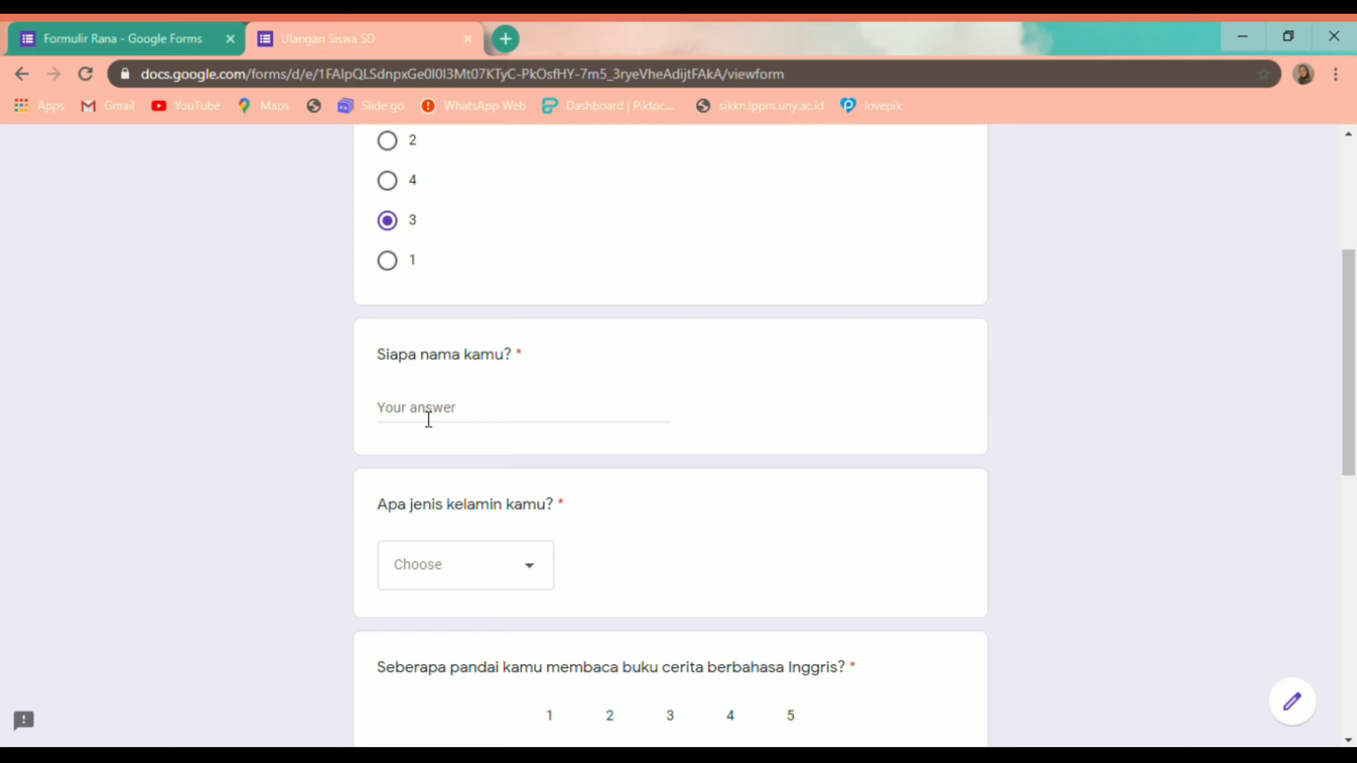
Step: Enter the student's full name in the name question
click(428, 419)
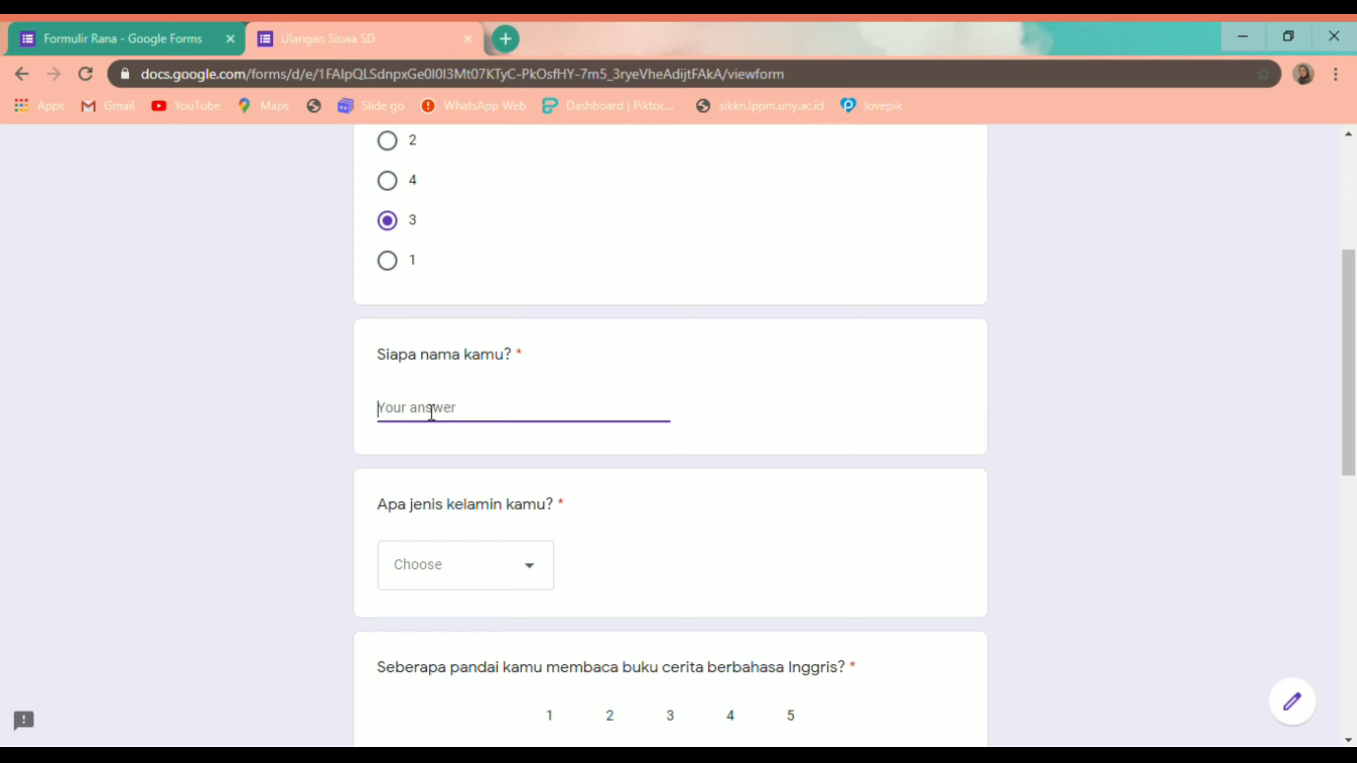
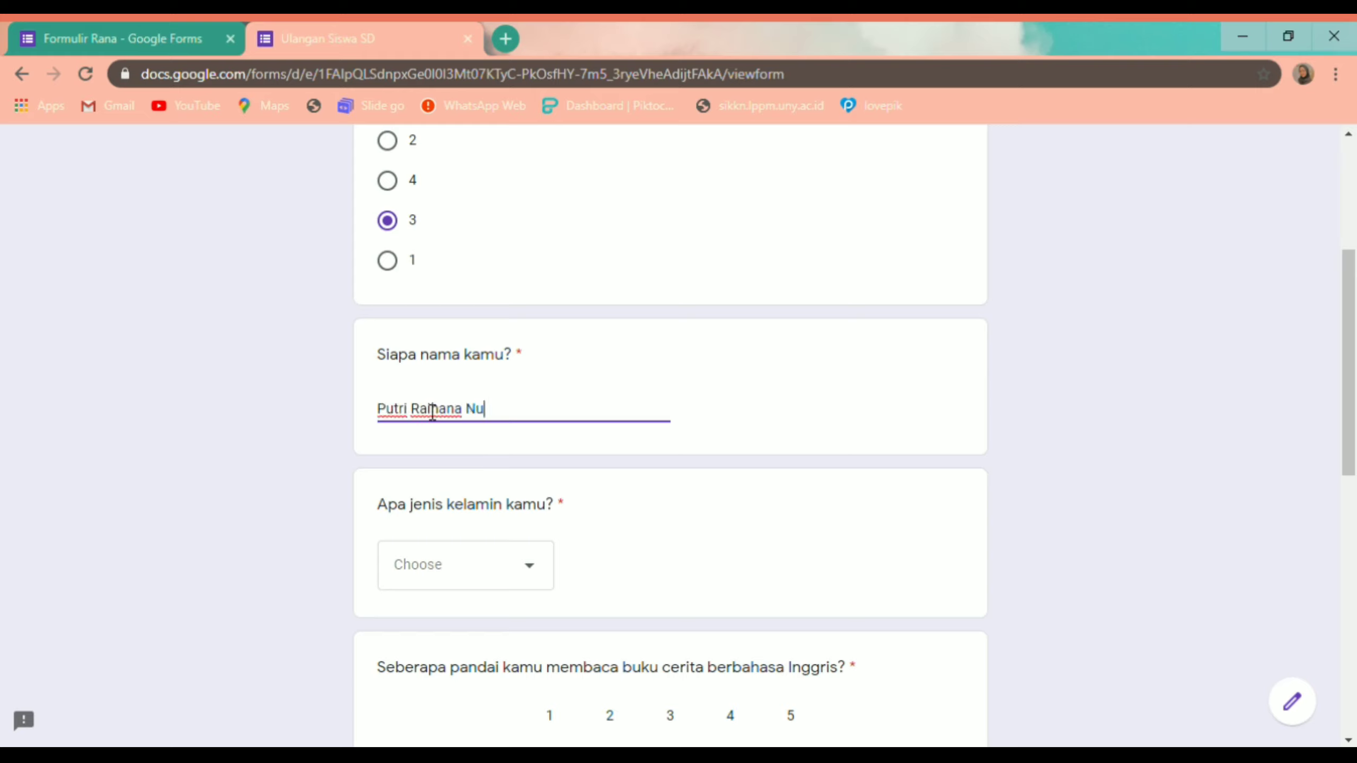
Step: Choose Perempuan from the gender dropdown 'Apa jenis kelamin kamu?'
scroll(368, 517, down, 2)
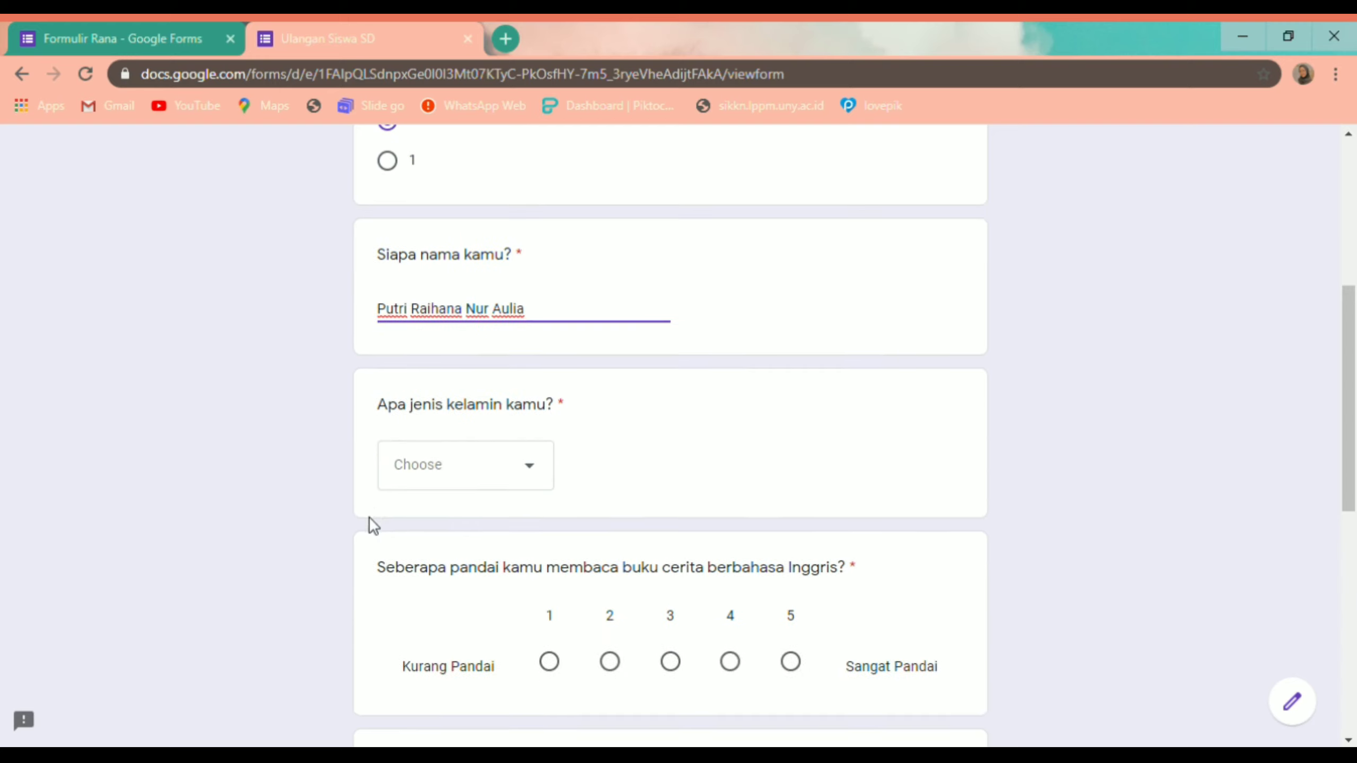
click(536, 475)
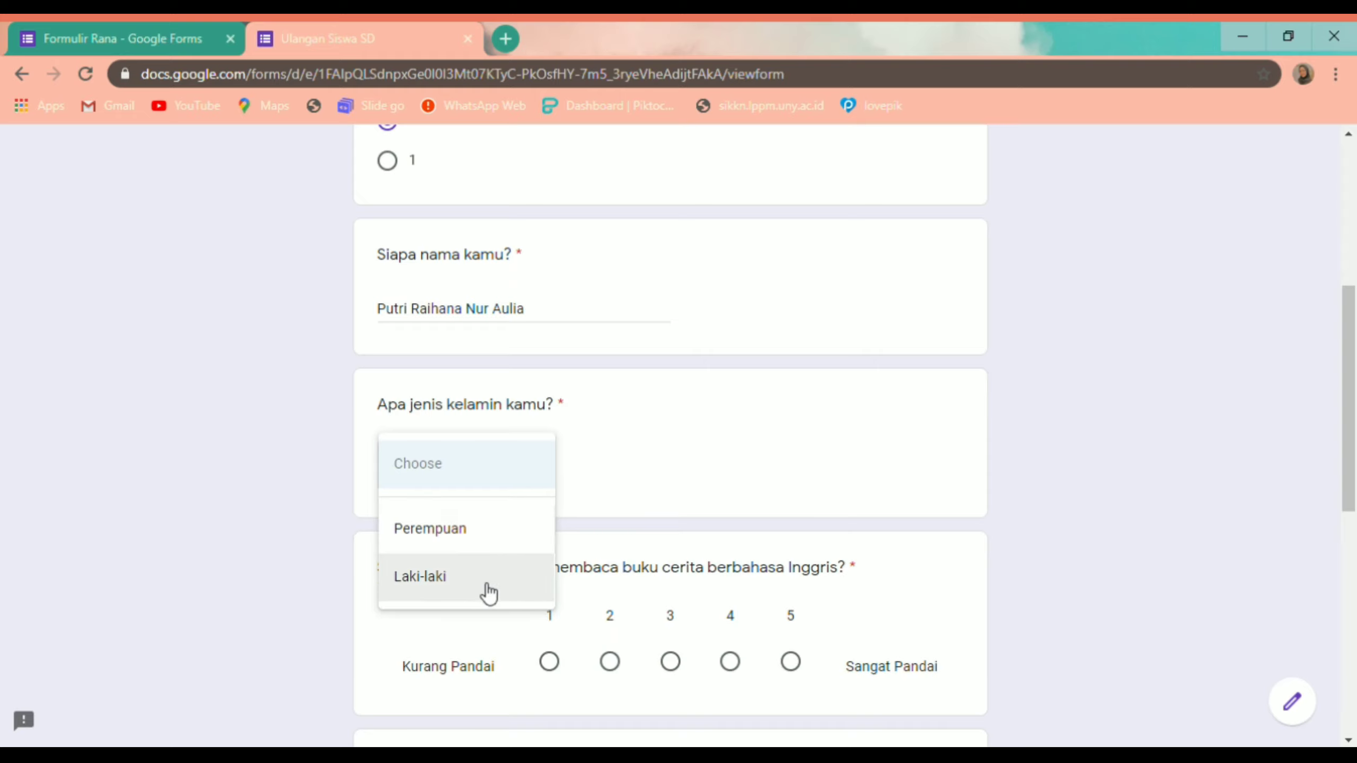
click(485, 554)
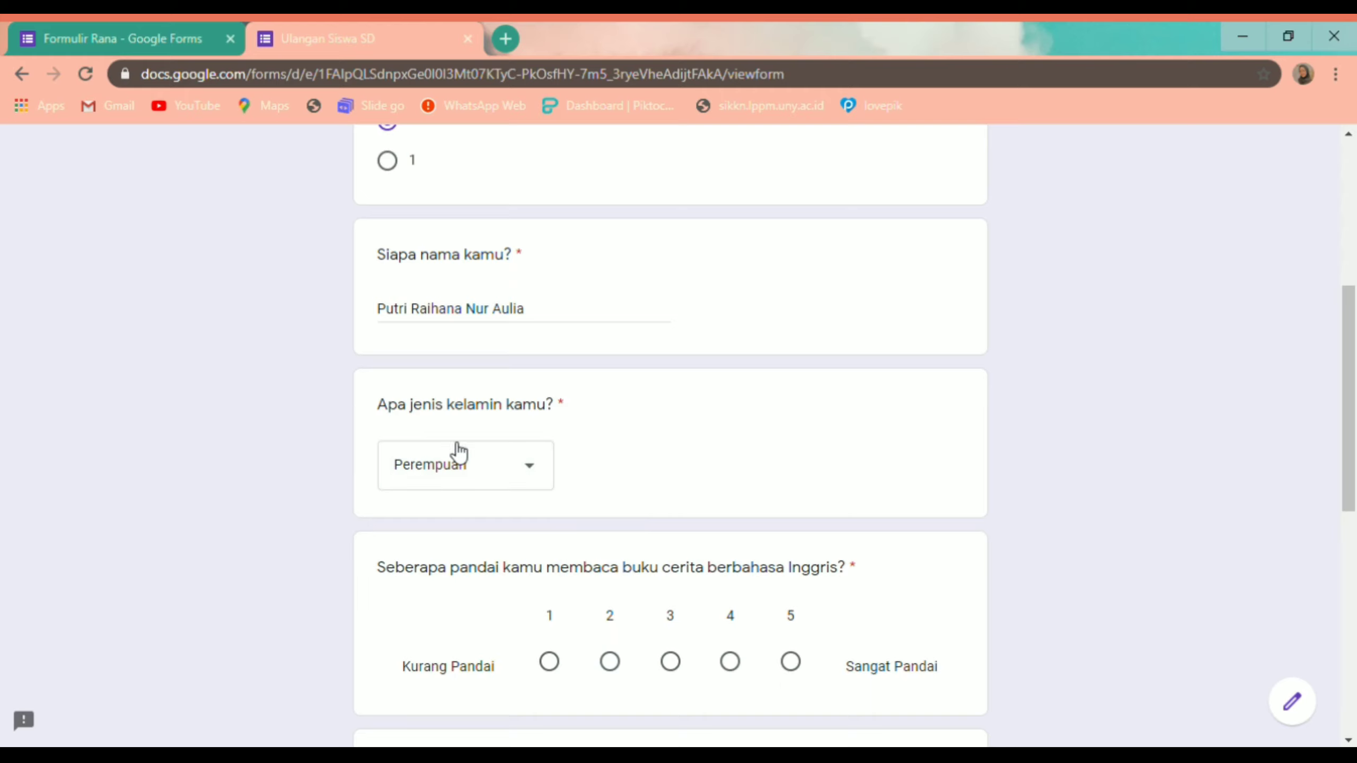
click(541, 473)
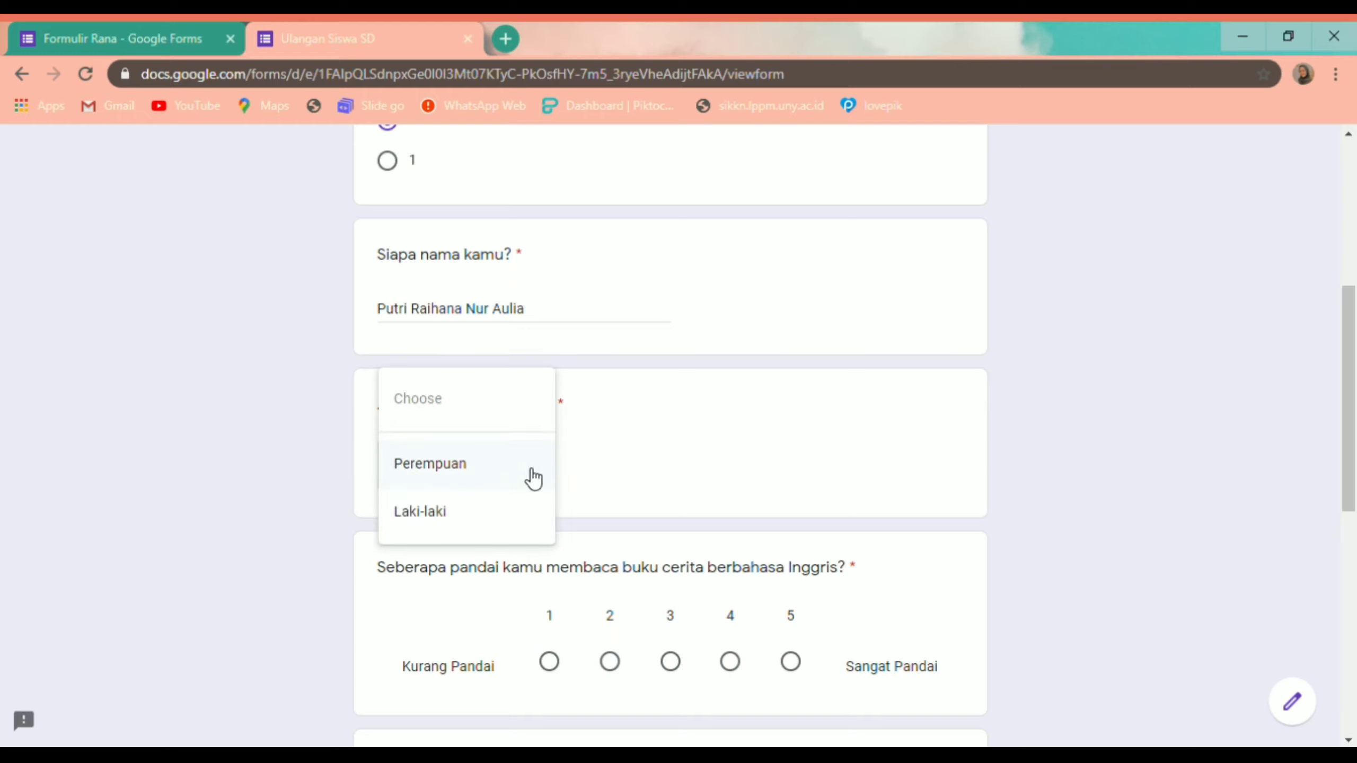
click(458, 484)
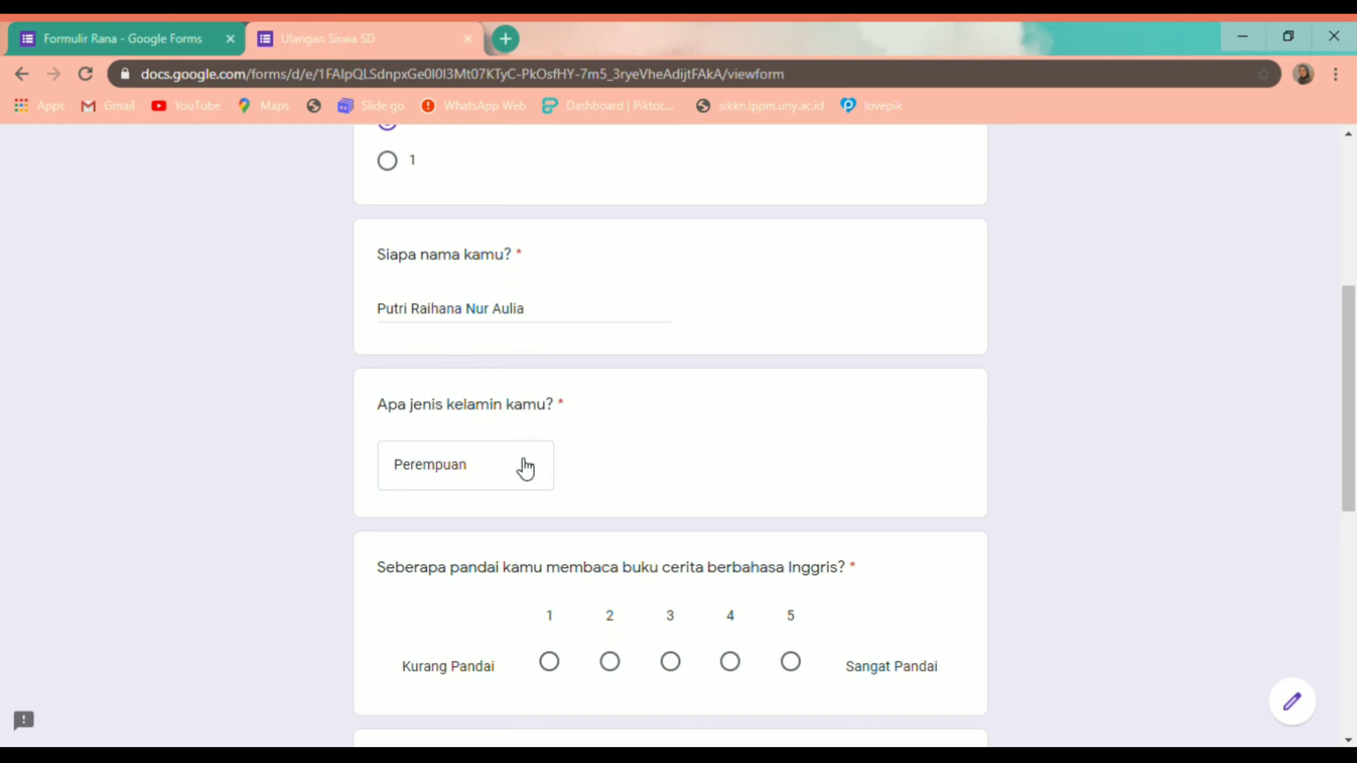
click(523, 471)
click(460, 523)
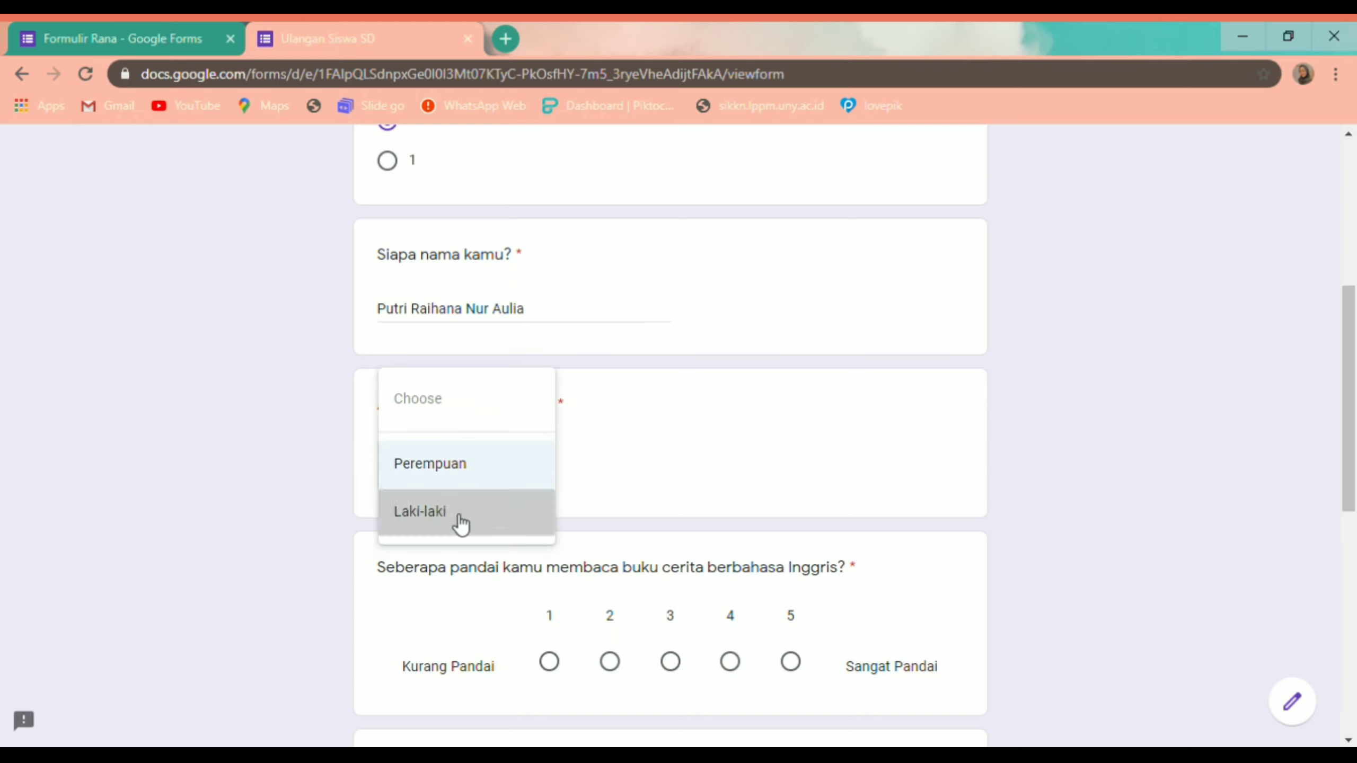
click(511, 473)
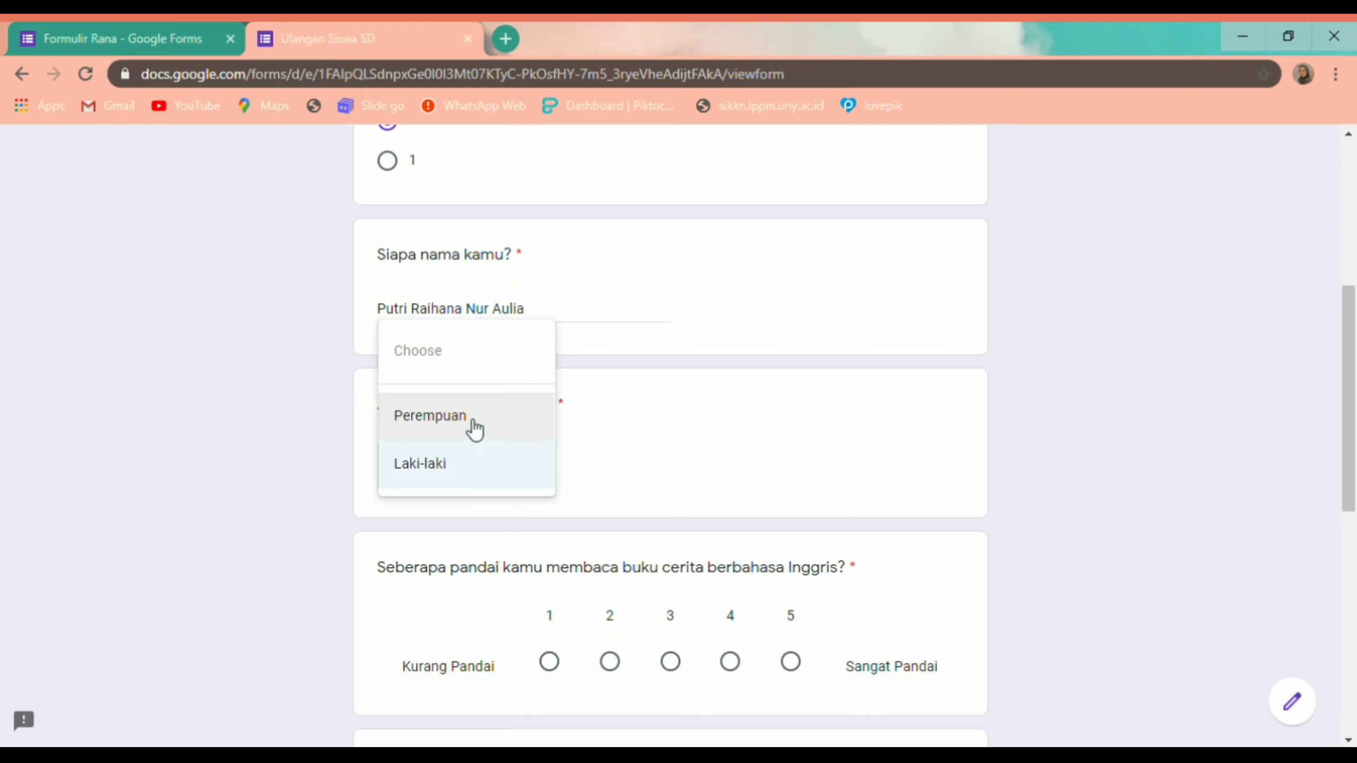
click(470, 423)
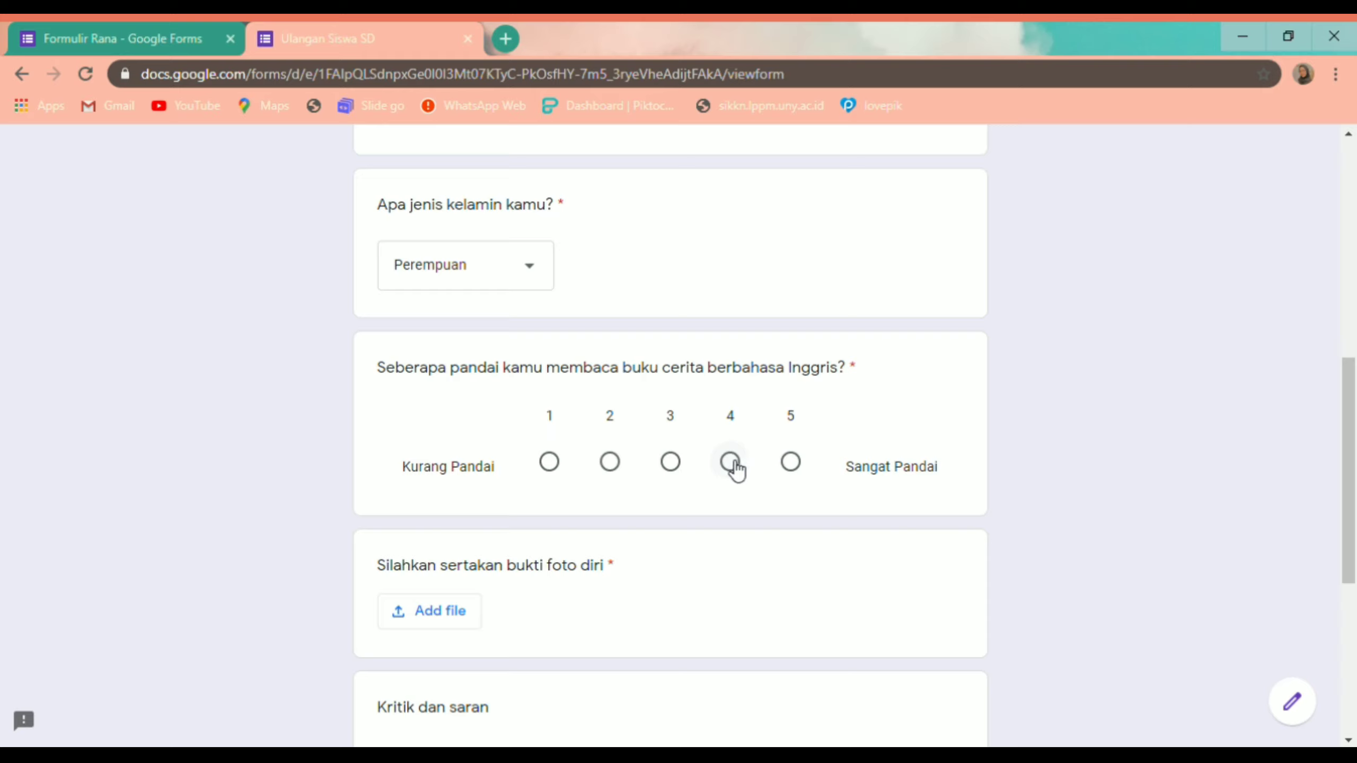
Step: Rate English reading ability 4 and upload a PNG image as the self-photo proof
click(732, 463)
scroll(736, 478, down, 3)
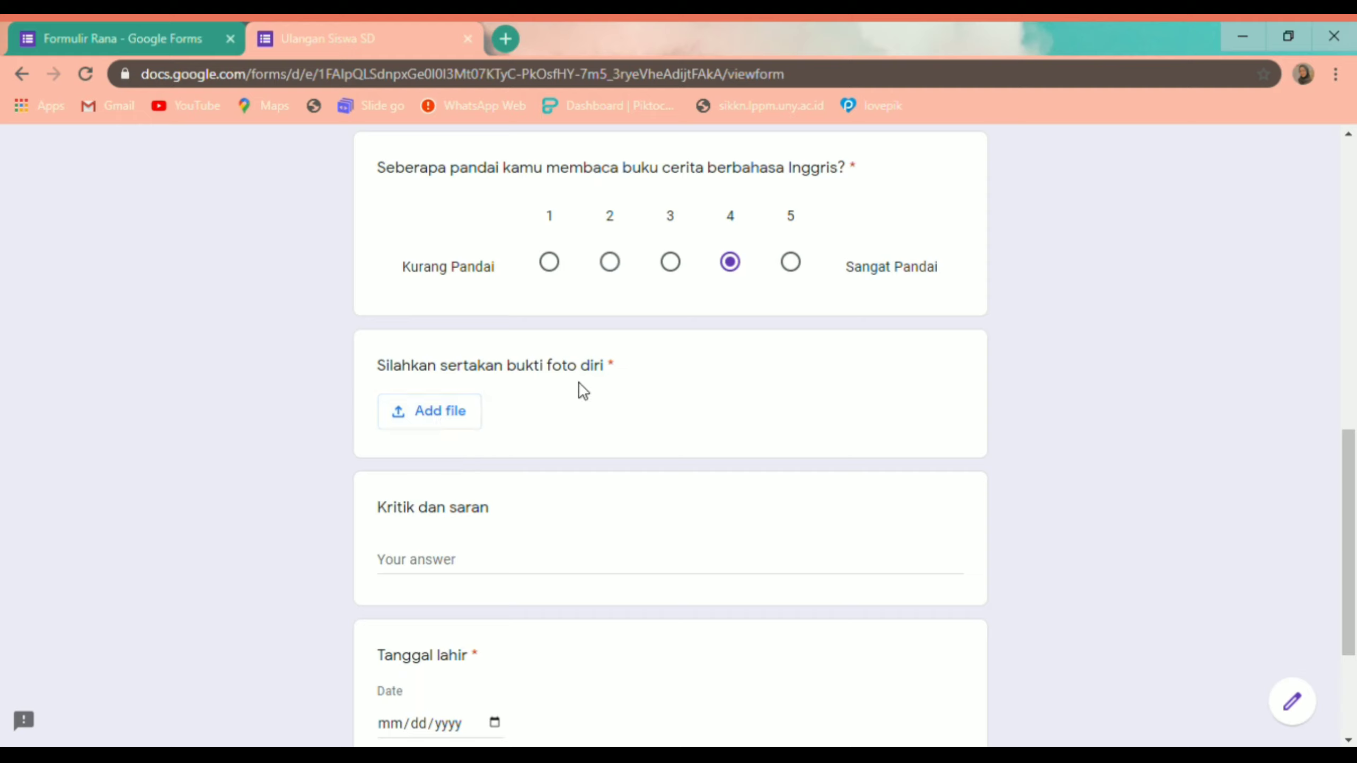
click(433, 419)
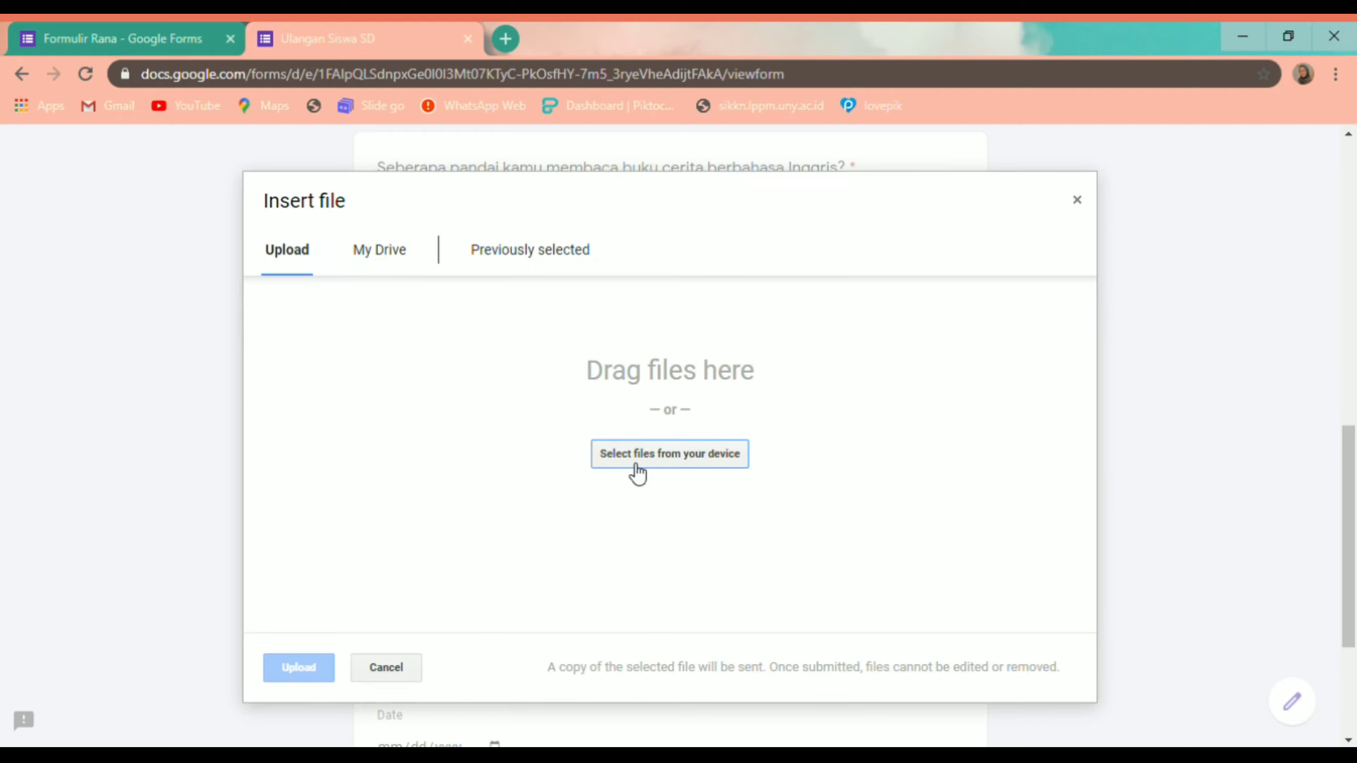
click(636, 461)
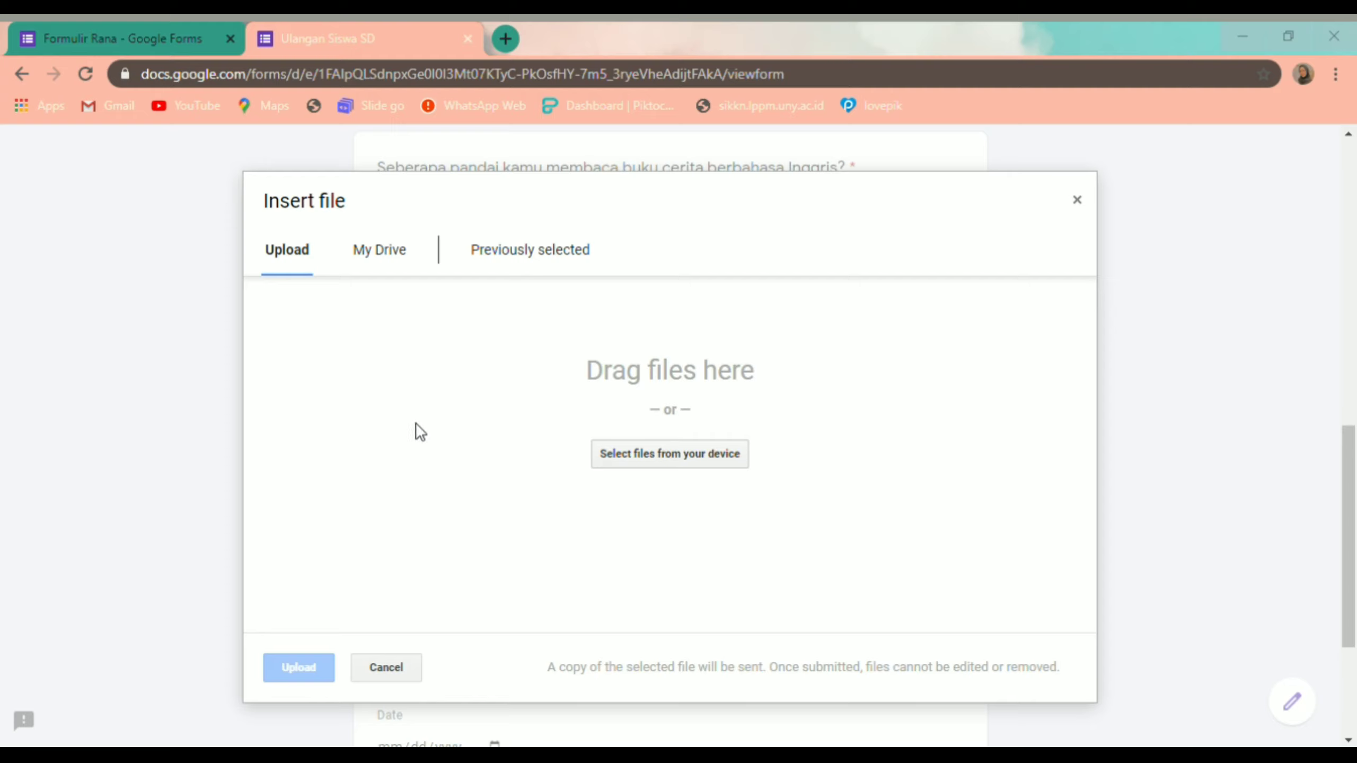
click(503, 472)
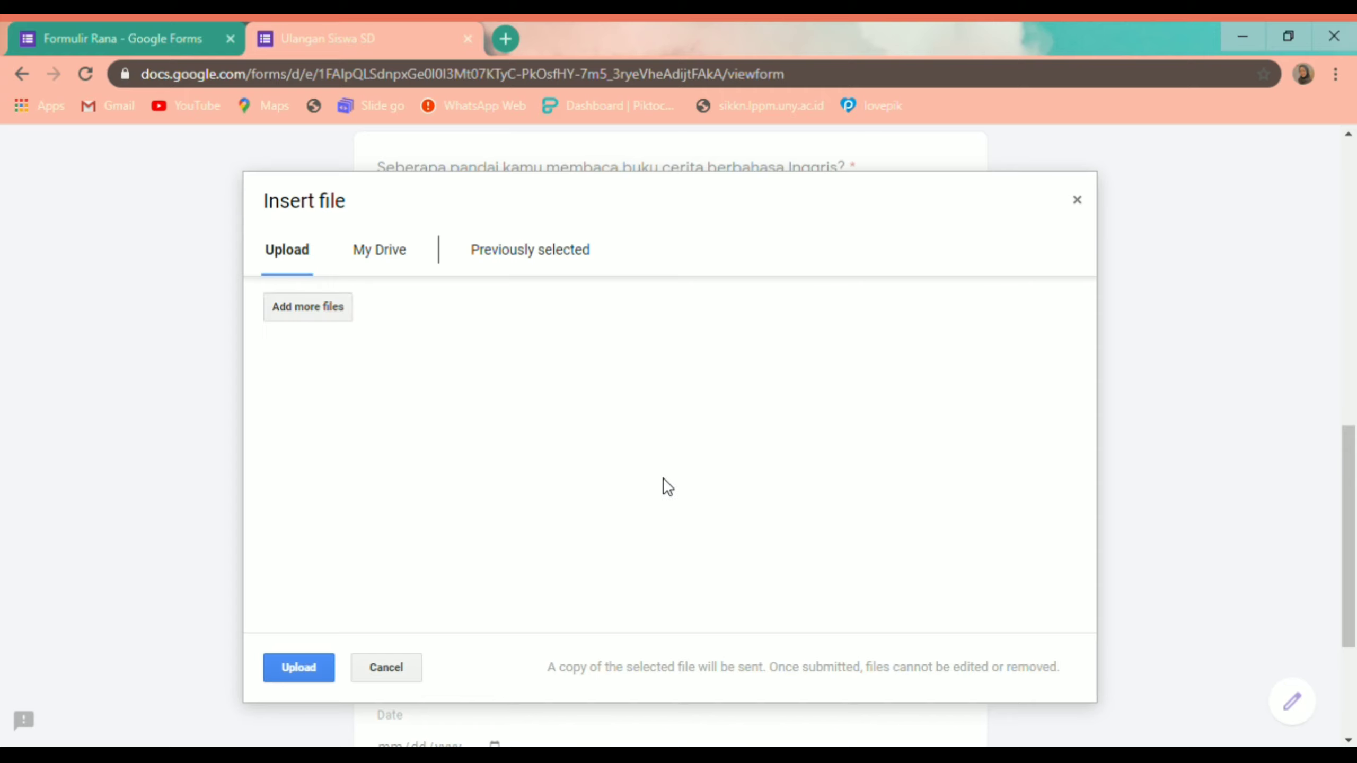
click(300, 670)
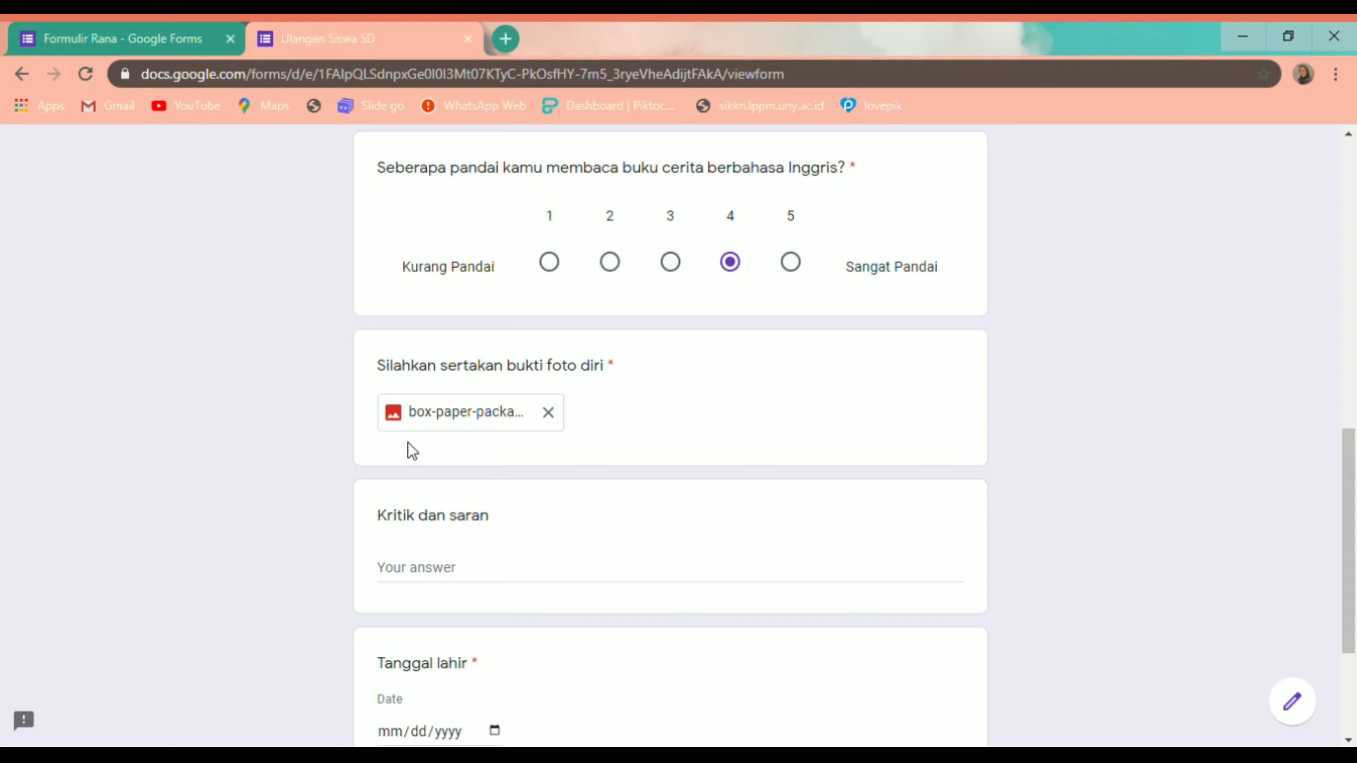
scroll(476, 521, down, 2)
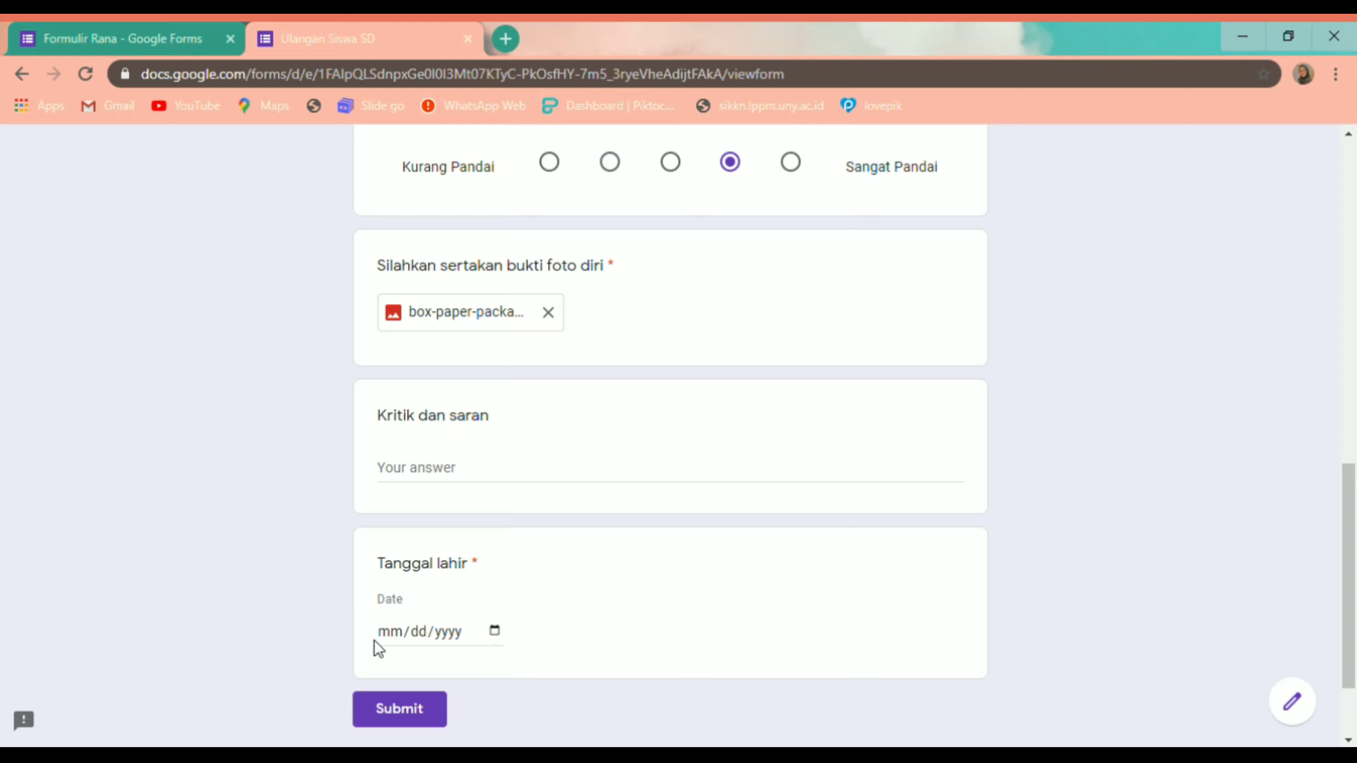
click(490, 632)
click(535, 369)
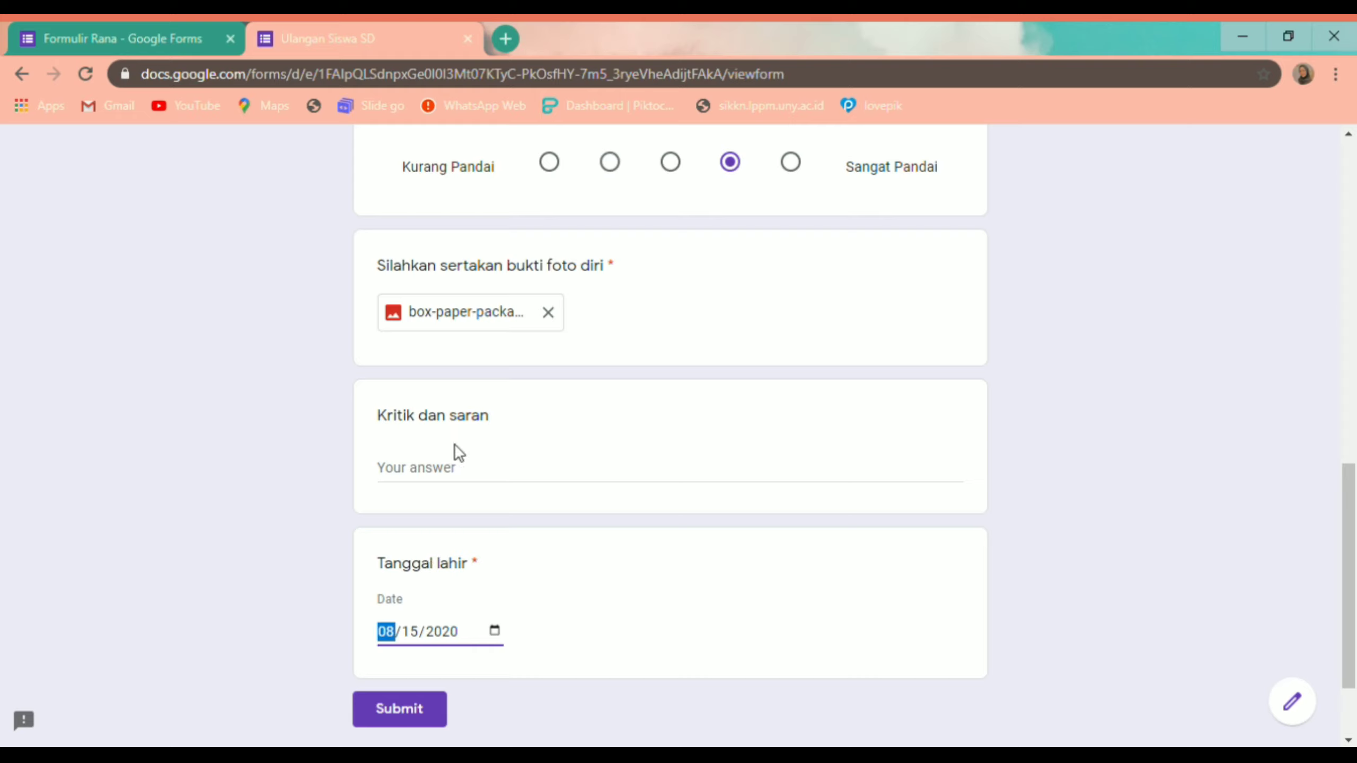
click(505, 471)
click(410, 464)
scroll(488, 672, up, 15)
scroll(486, 673, down, 15)
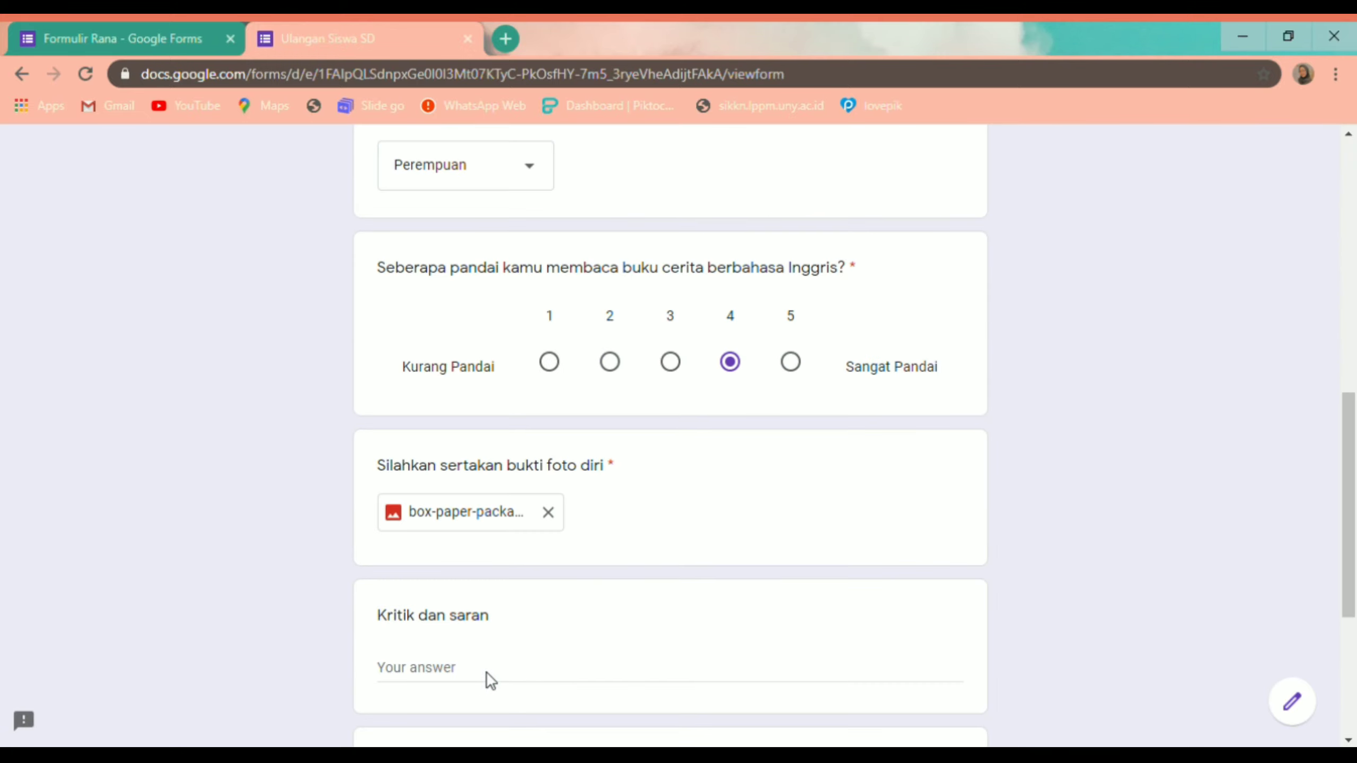
scroll(485, 671, up, 12)
scroll(486, 671, up, 3)
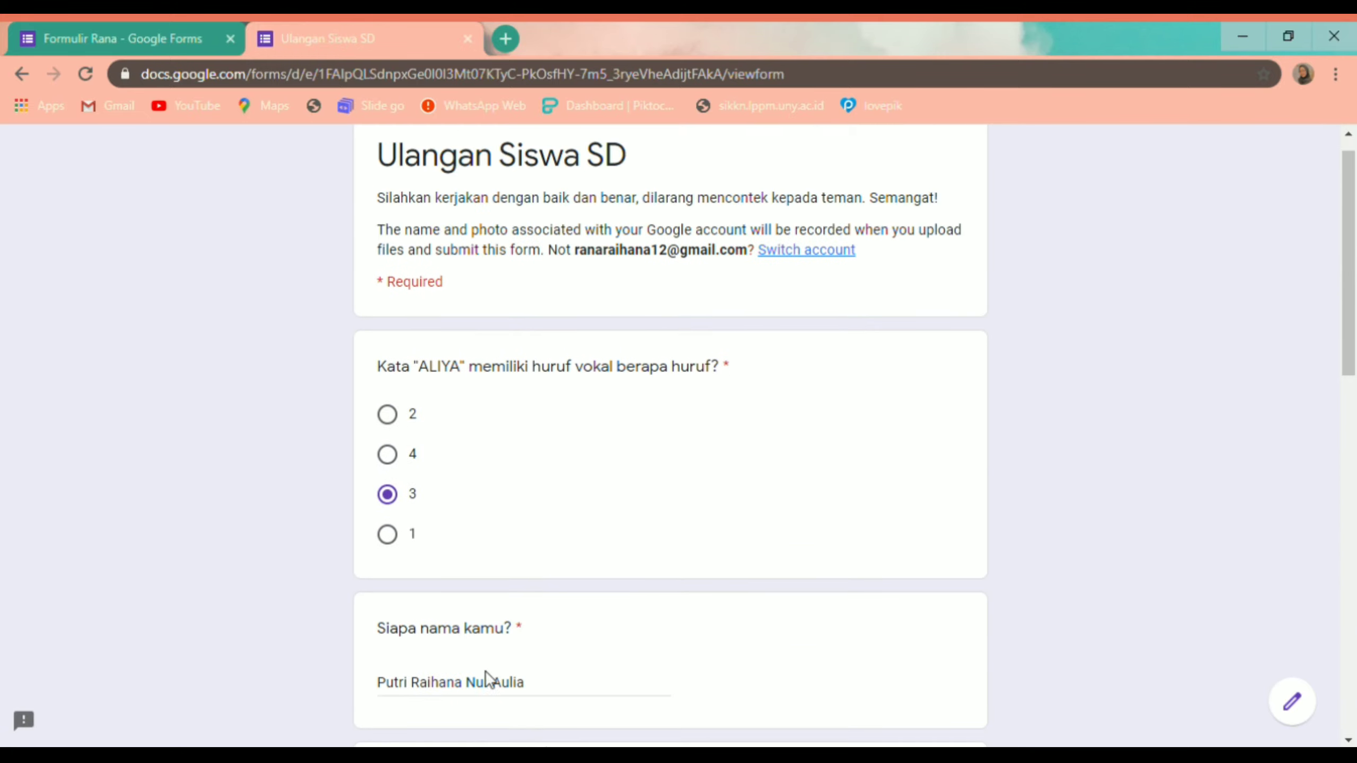
scroll(486, 669, down, 2)
scroll(485, 668, down, 8)
scroll(486, 668, down, 8)
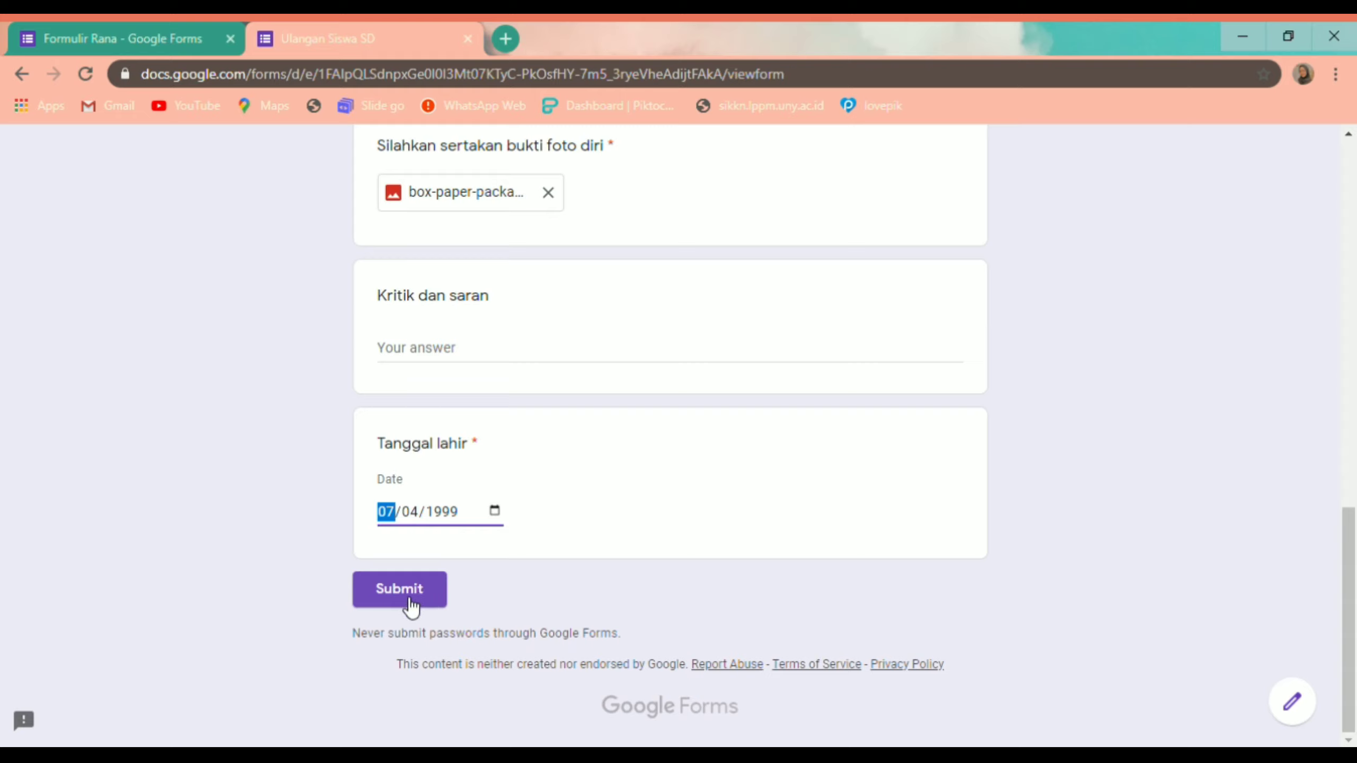
Step: Submit the answered Ulangan Siswa SD quiz so the test response is recorded
click(409, 599)
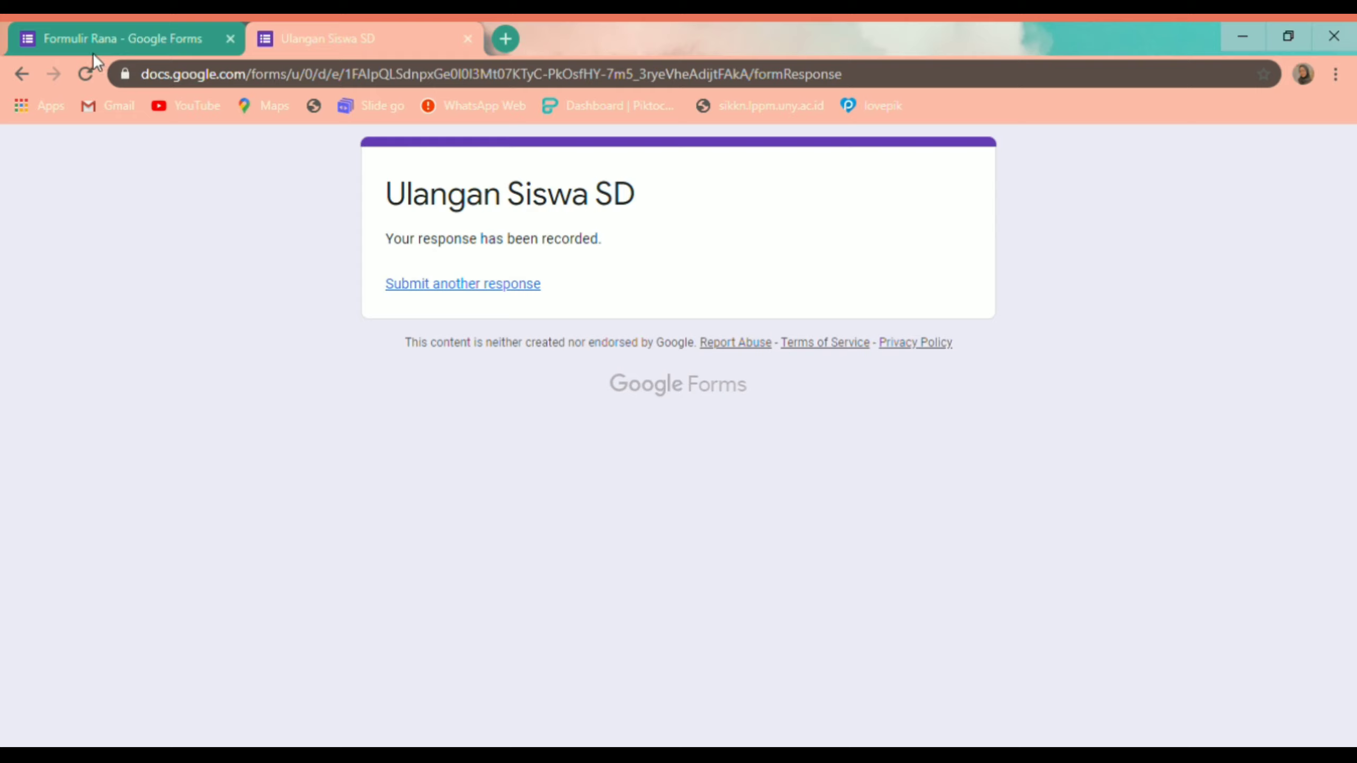
click(87, 29)
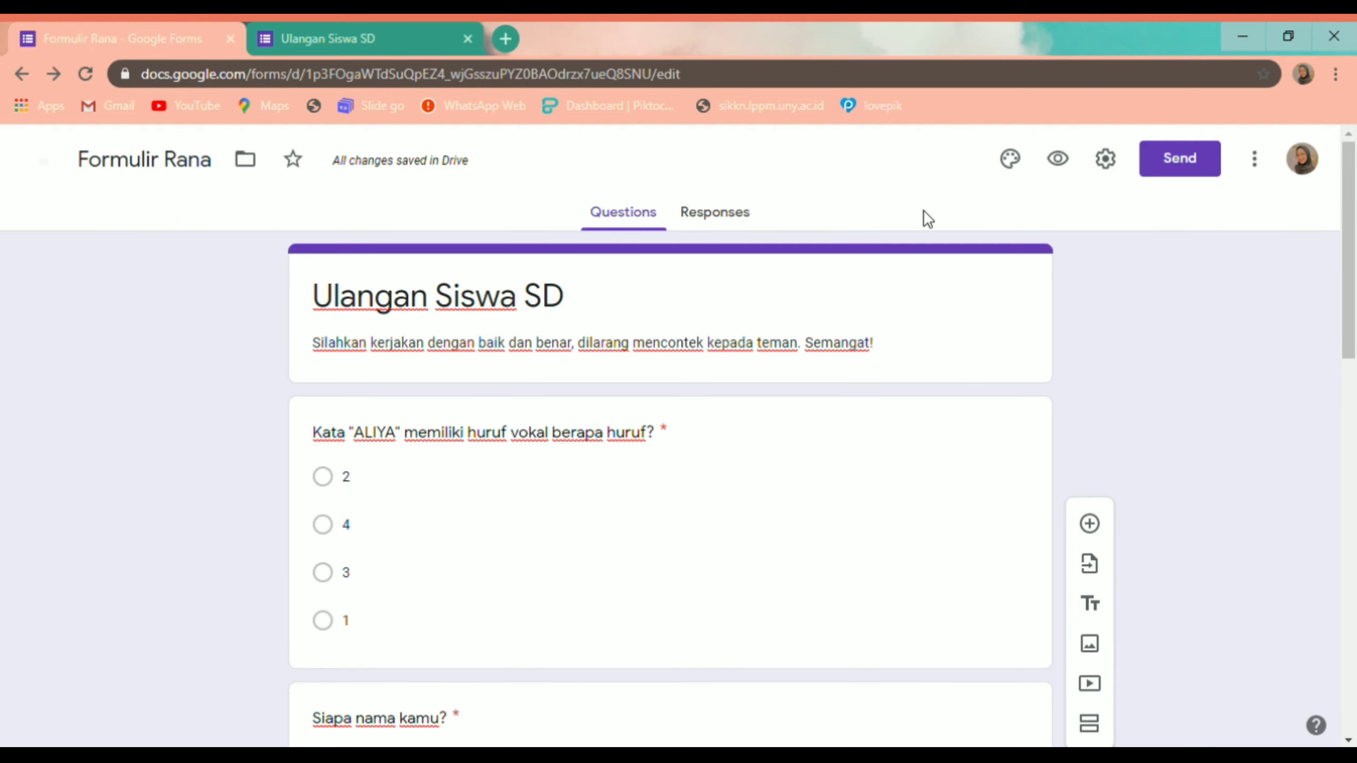
click(724, 219)
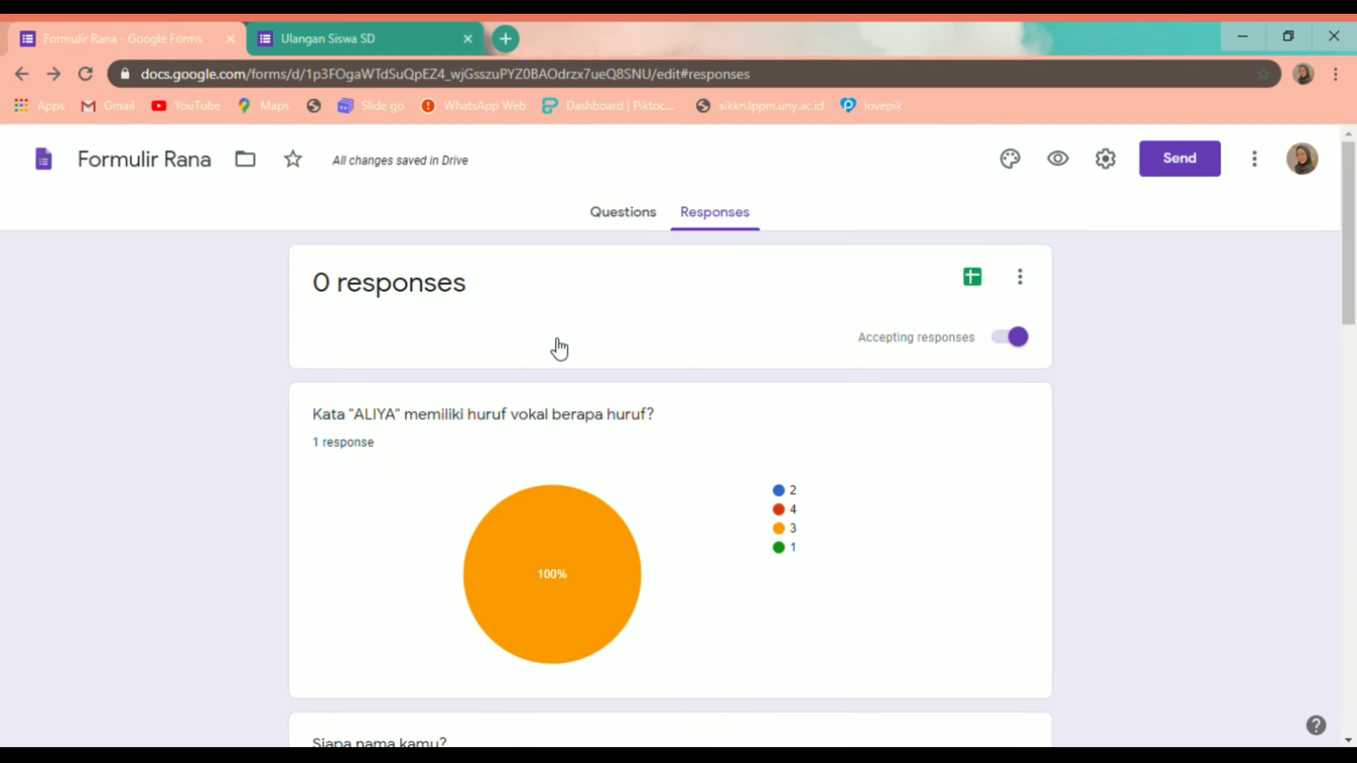
scroll(388, 425, down, 3)
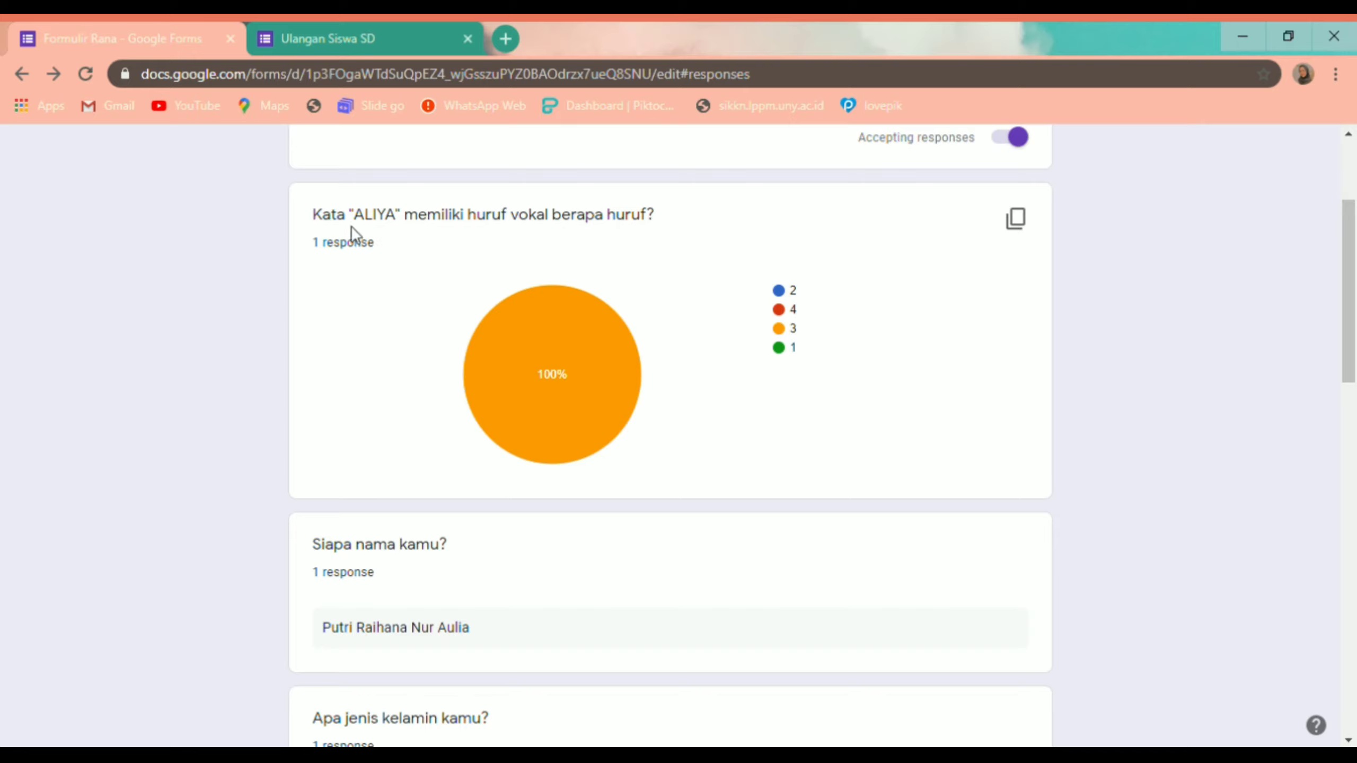
scroll(380, 305, down, 5)
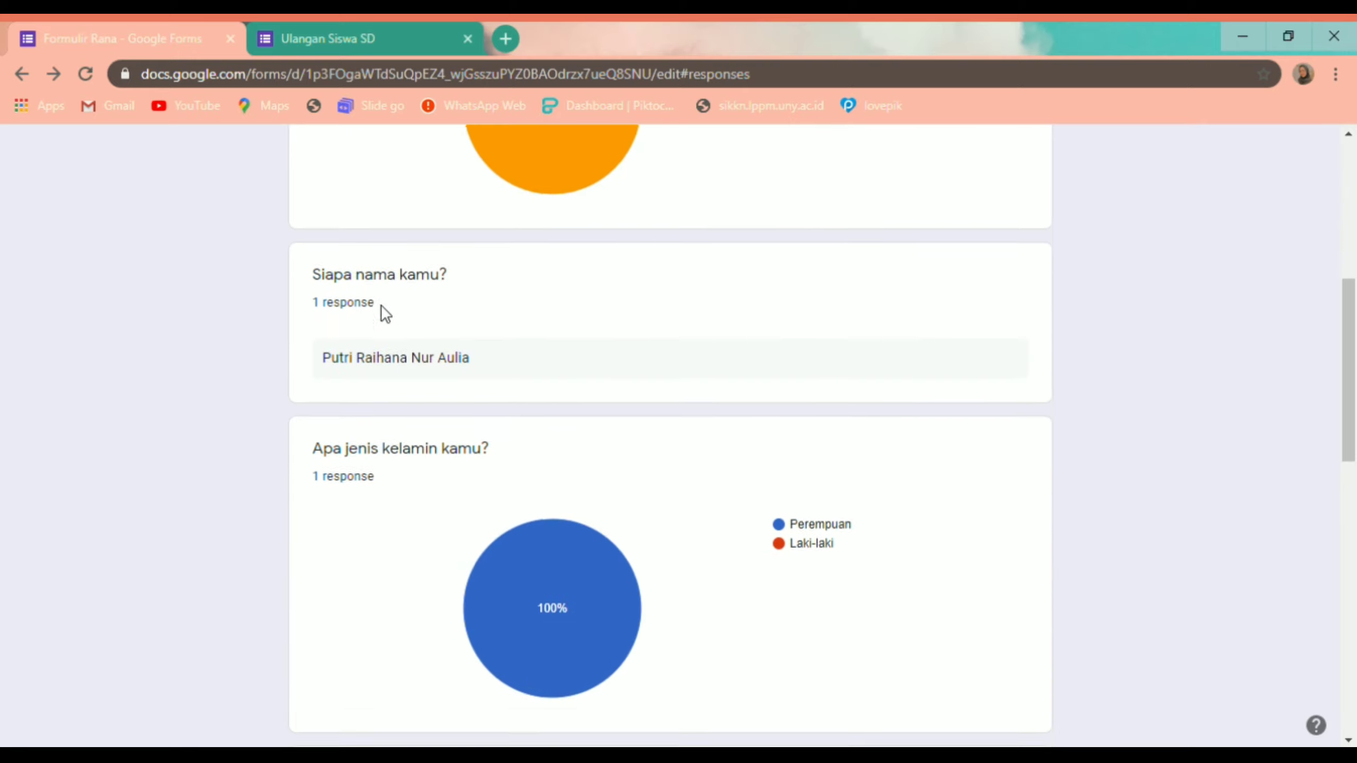
scroll(447, 380, down, 7)
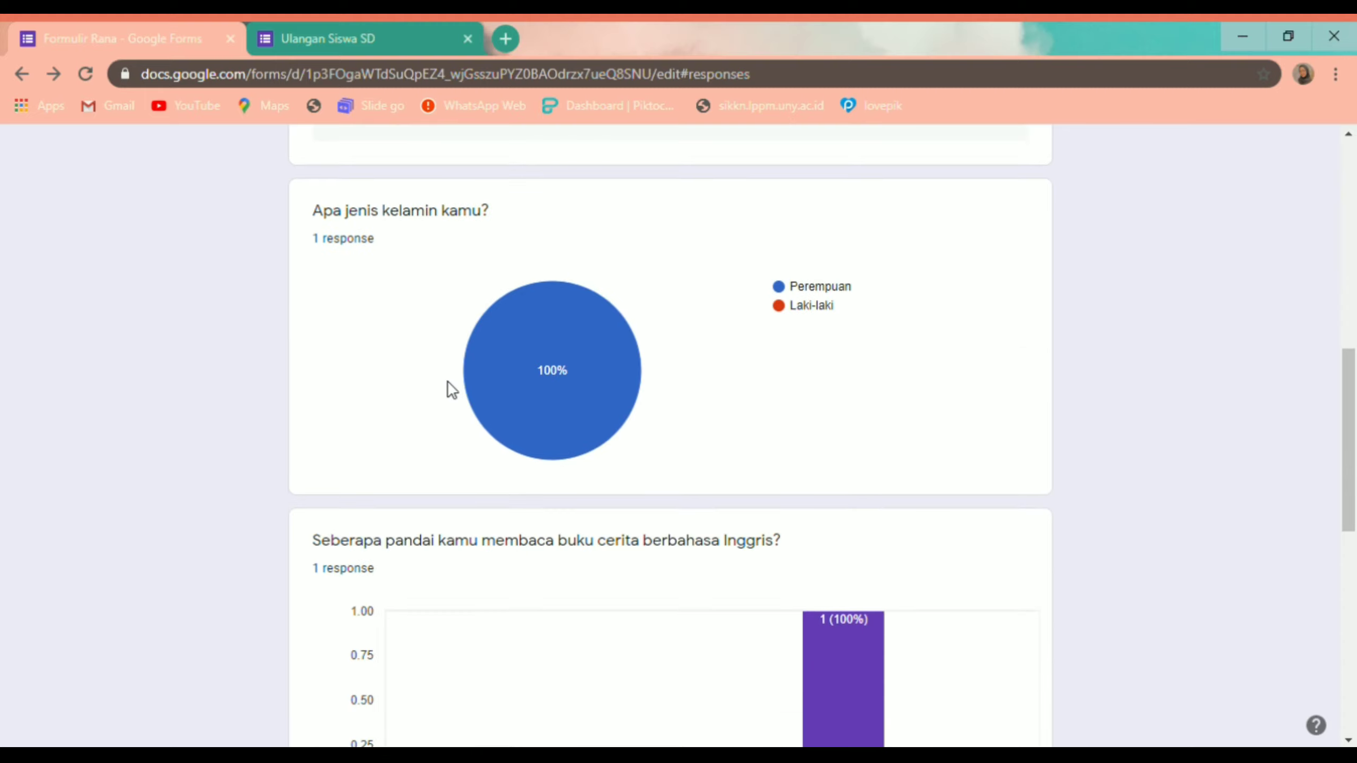
scroll(448, 380, down, 8)
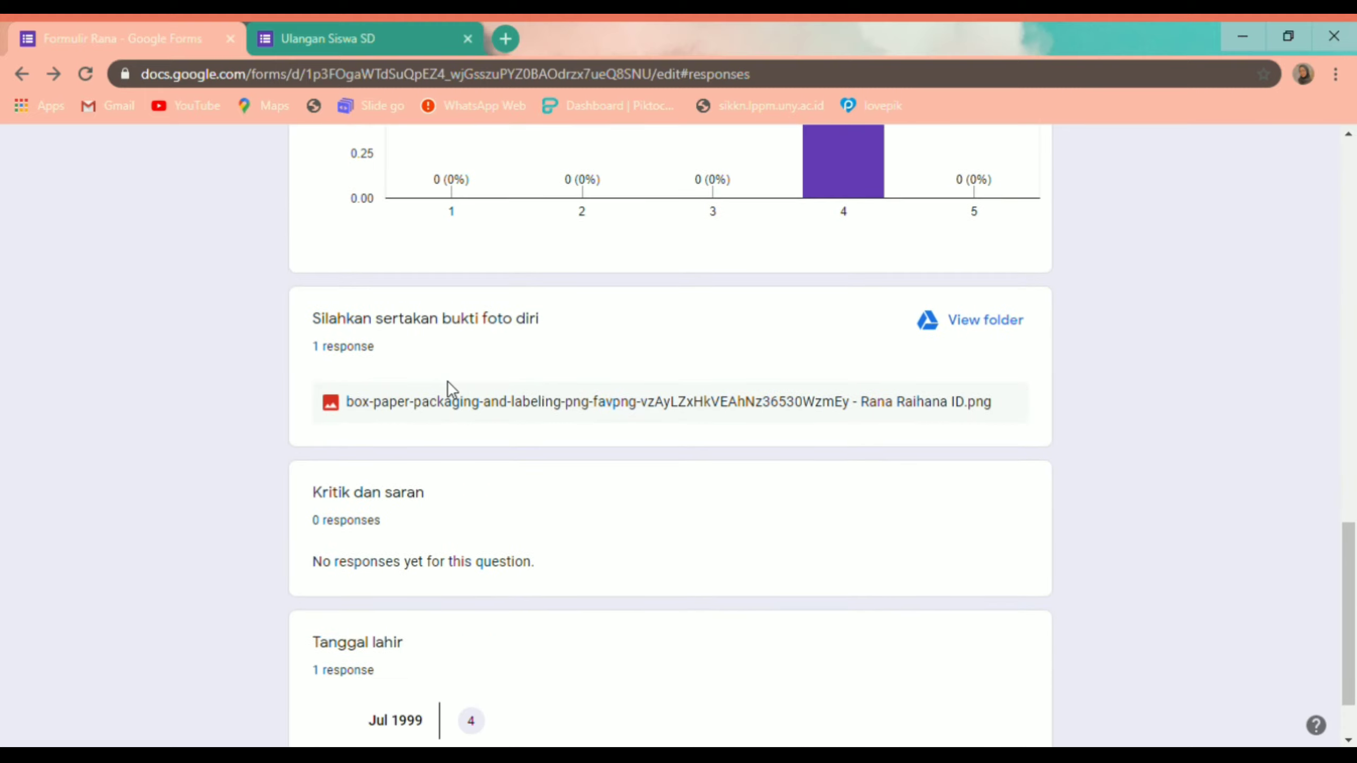
scroll(447, 380, up, 9)
scroll(447, 380, up, 14)
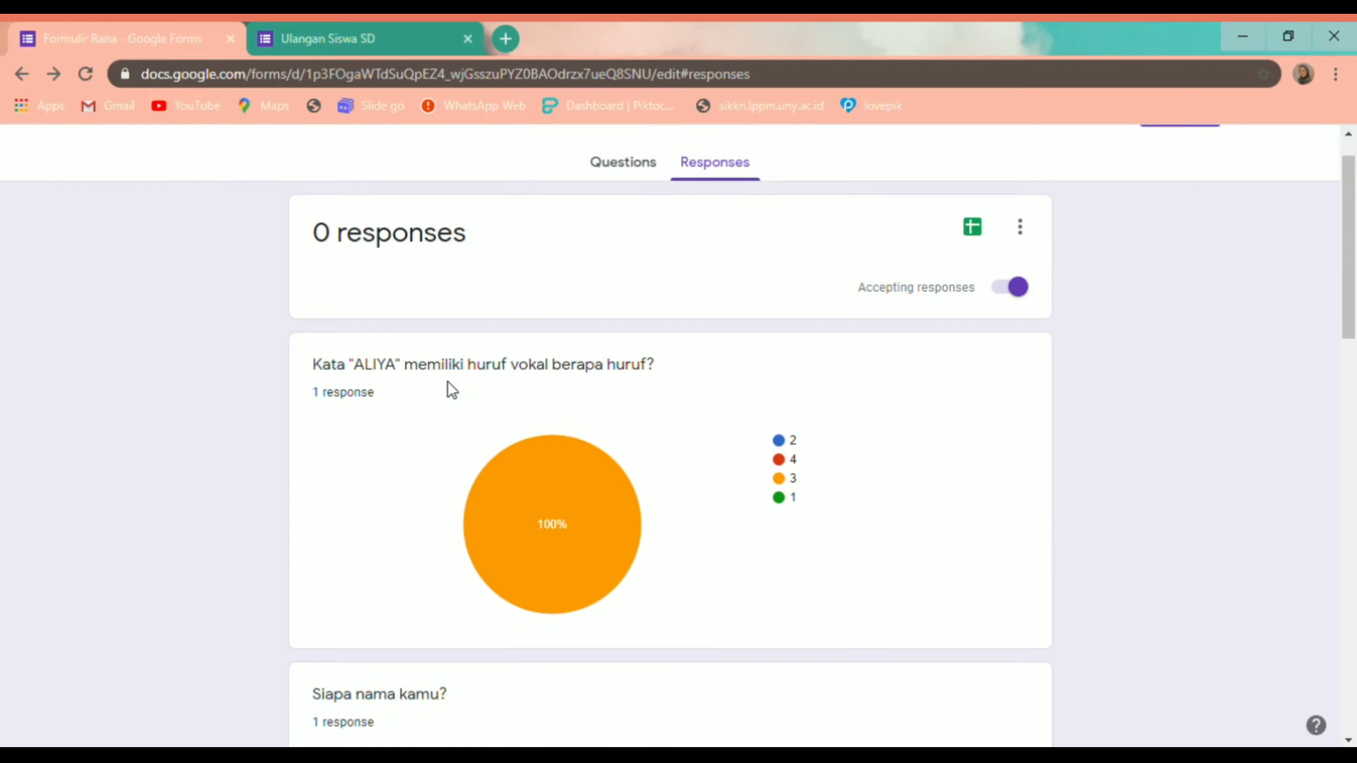
scroll(484, 472, down, 5)
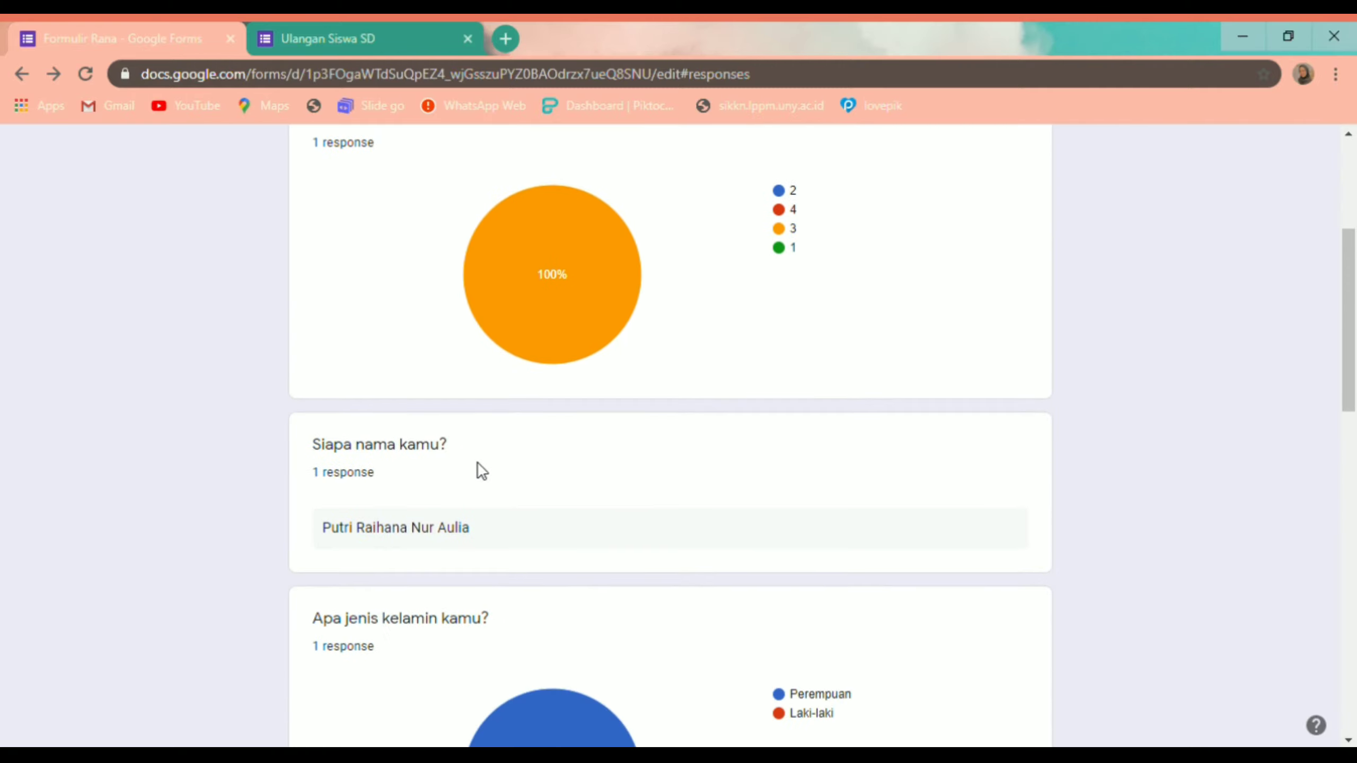
scroll(475, 465, up, 2)
scroll(350, 385, down, 9)
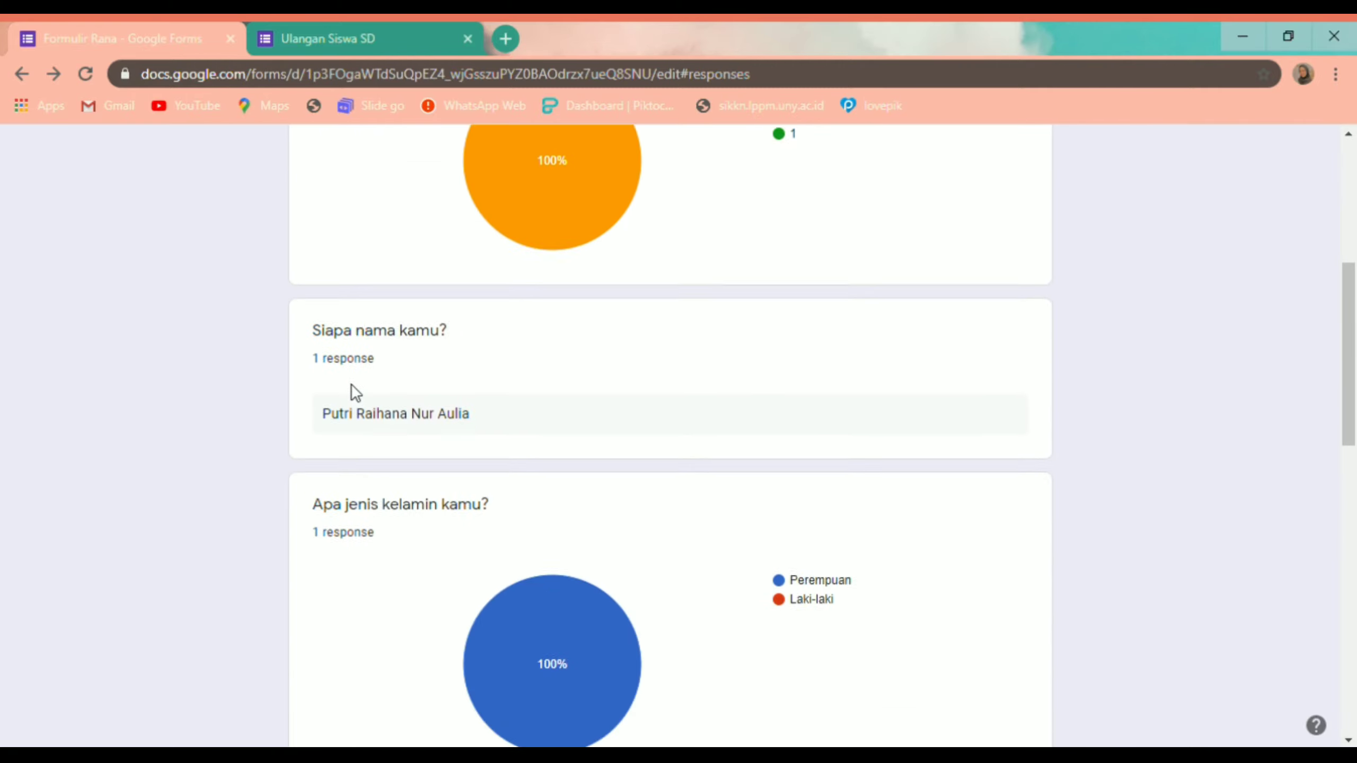
scroll(376, 243, up, 4)
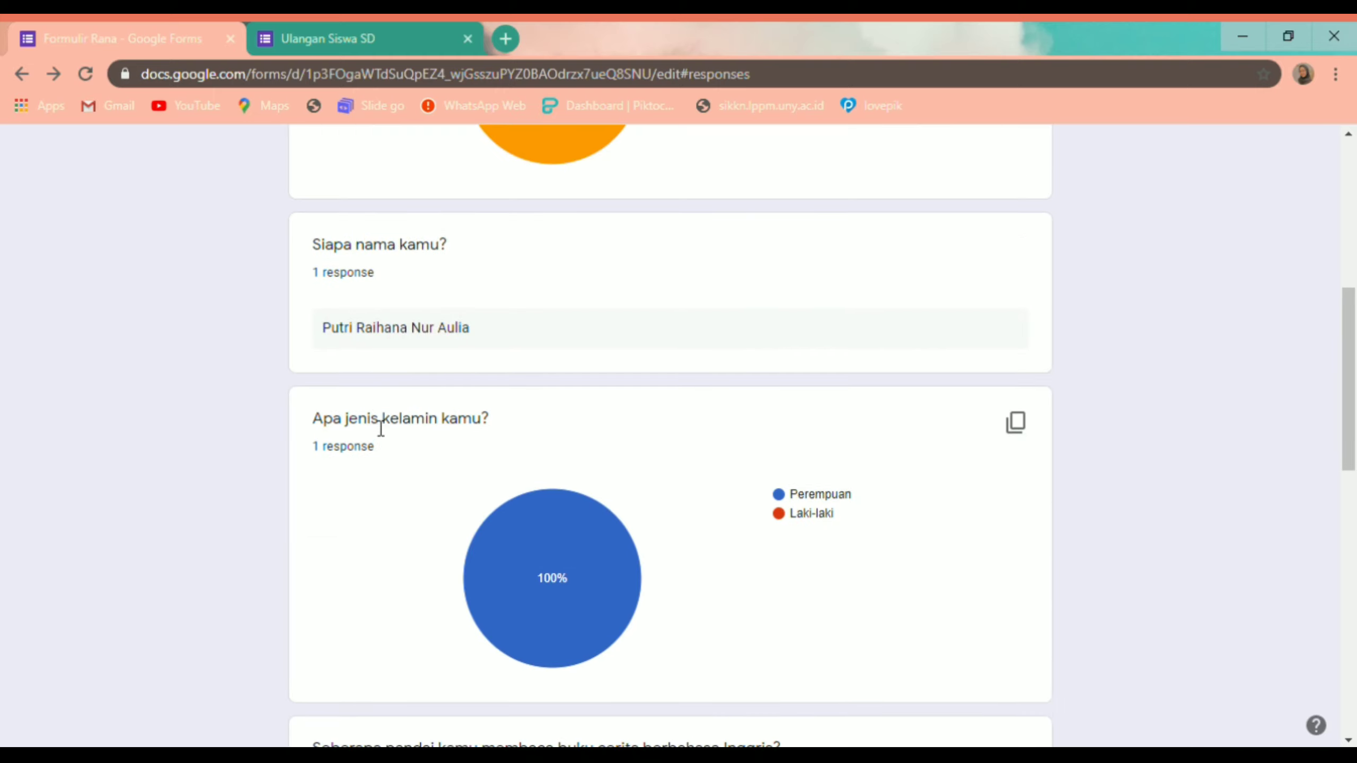
scroll(368, 454, down, 9)
scroll(380, 508, down, 7)
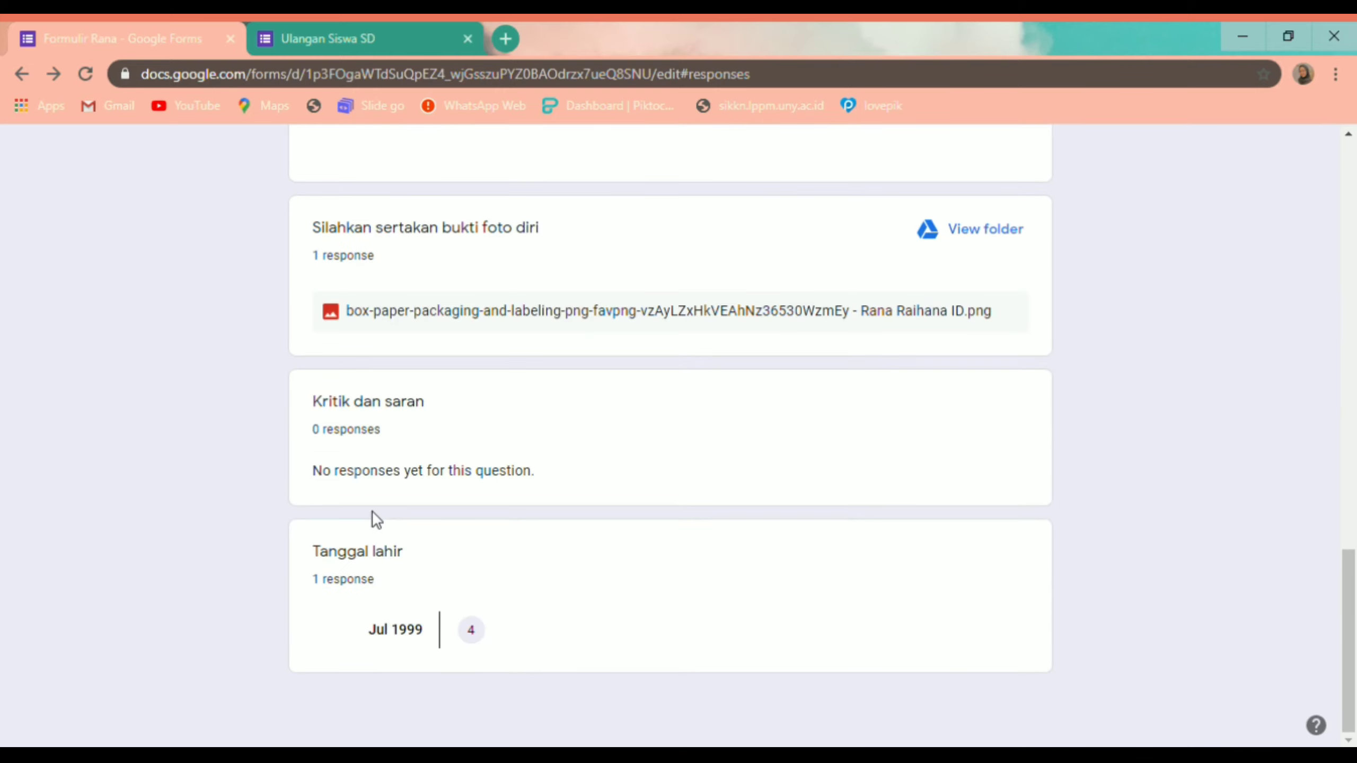
scroll(431, 602, up, 20)
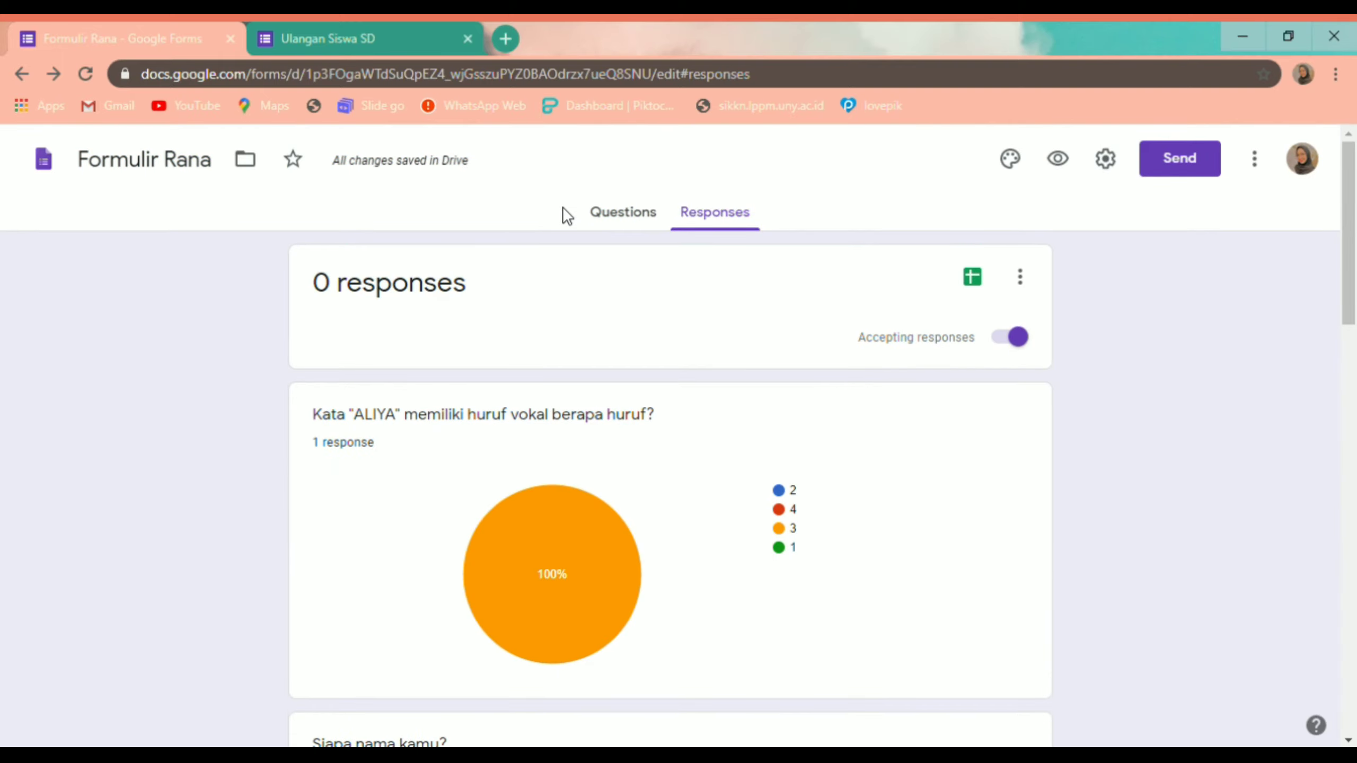
click(640, 213)
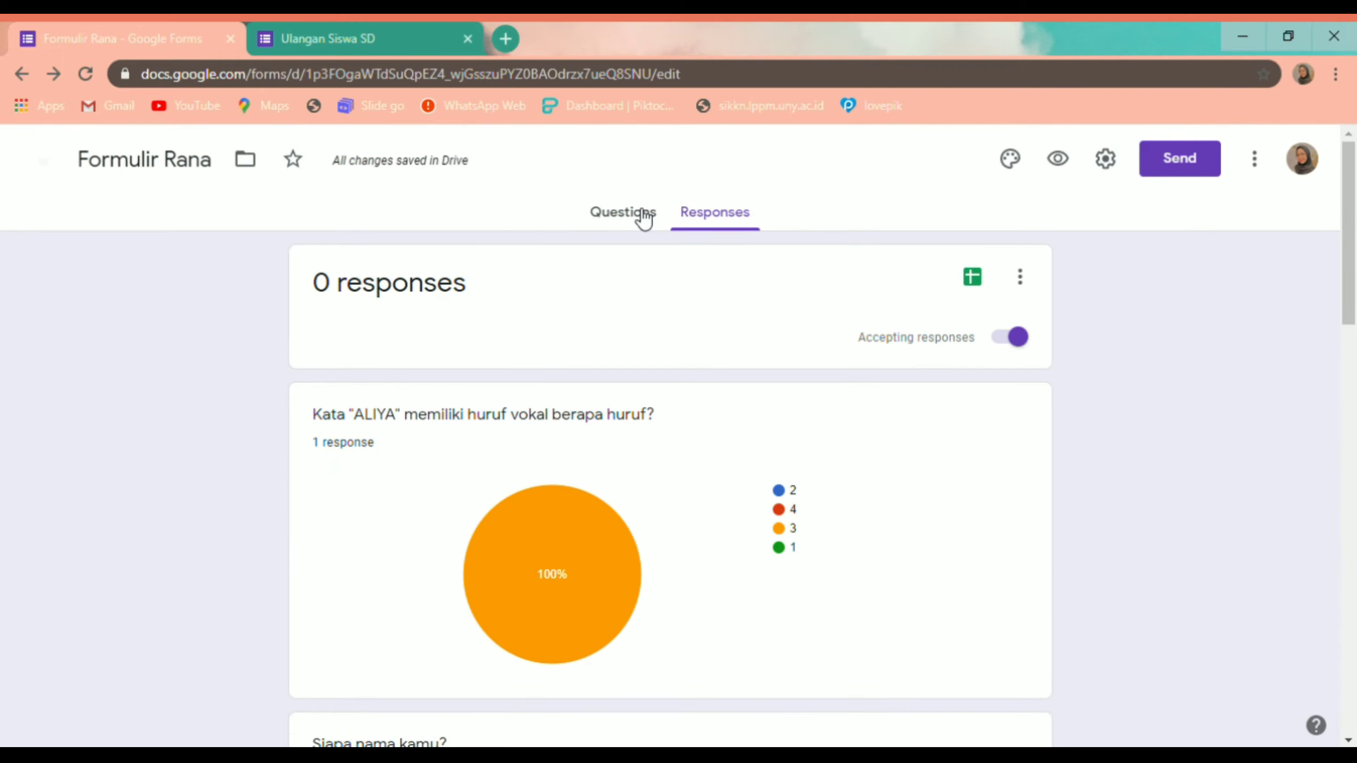